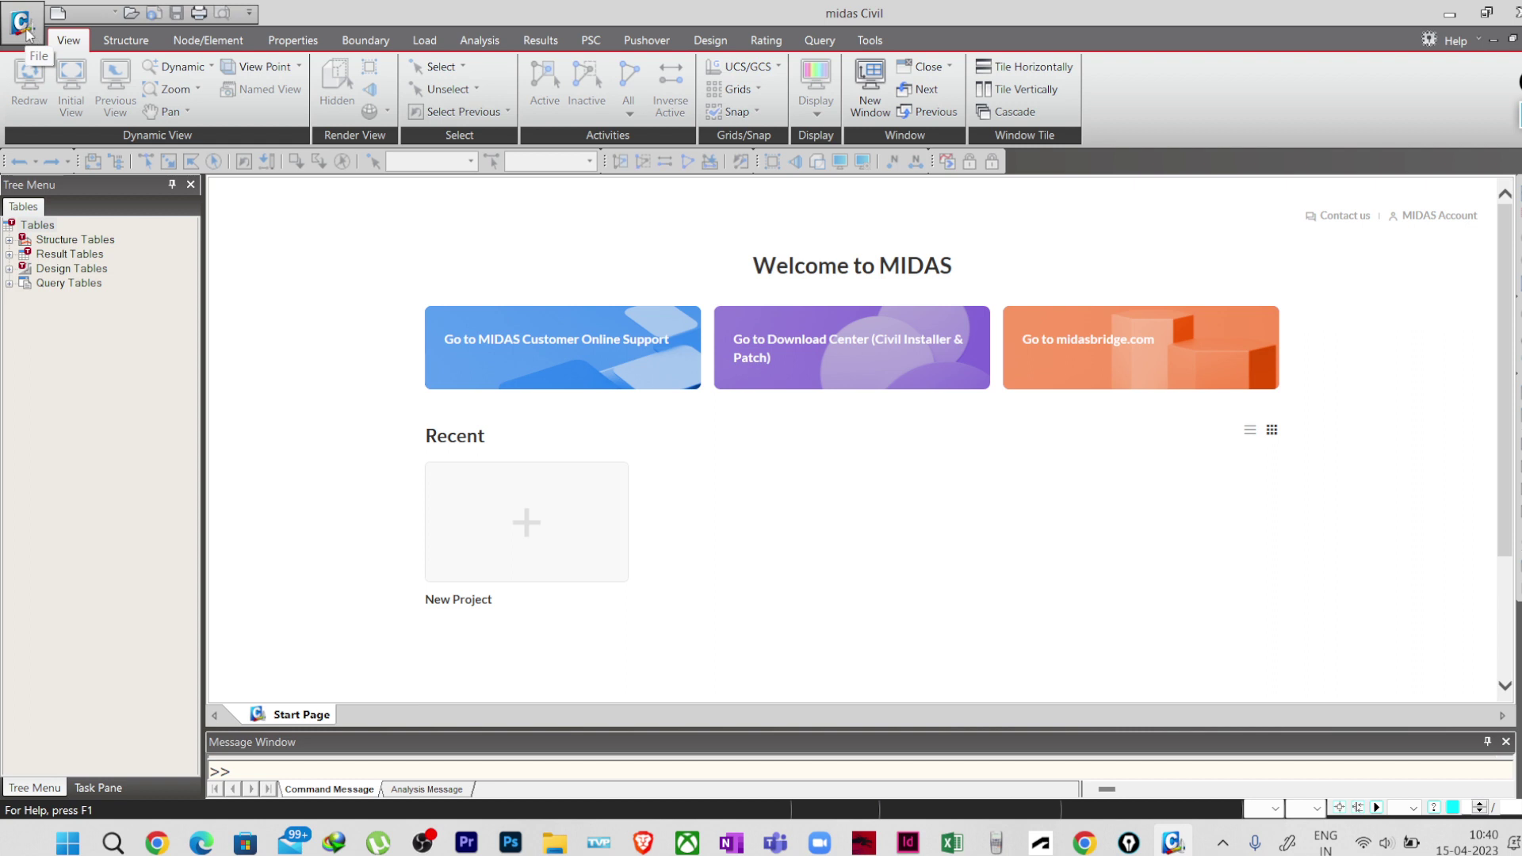
- Create a new project
{"action": "left_click", "coordinate": [23, 28]}
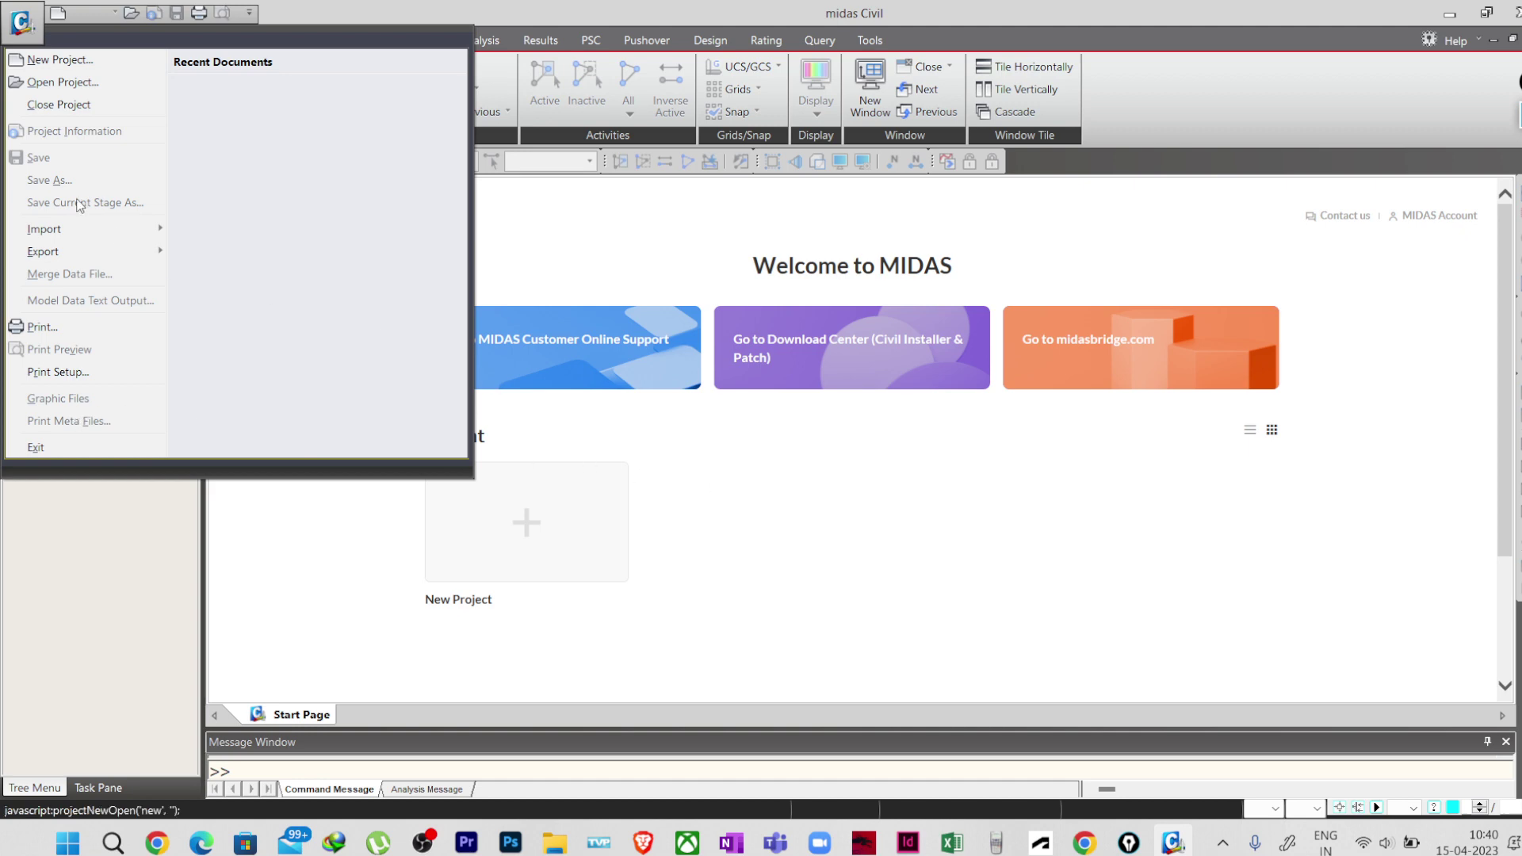
{"action": "left_click", "coordinate": [50, 60]}
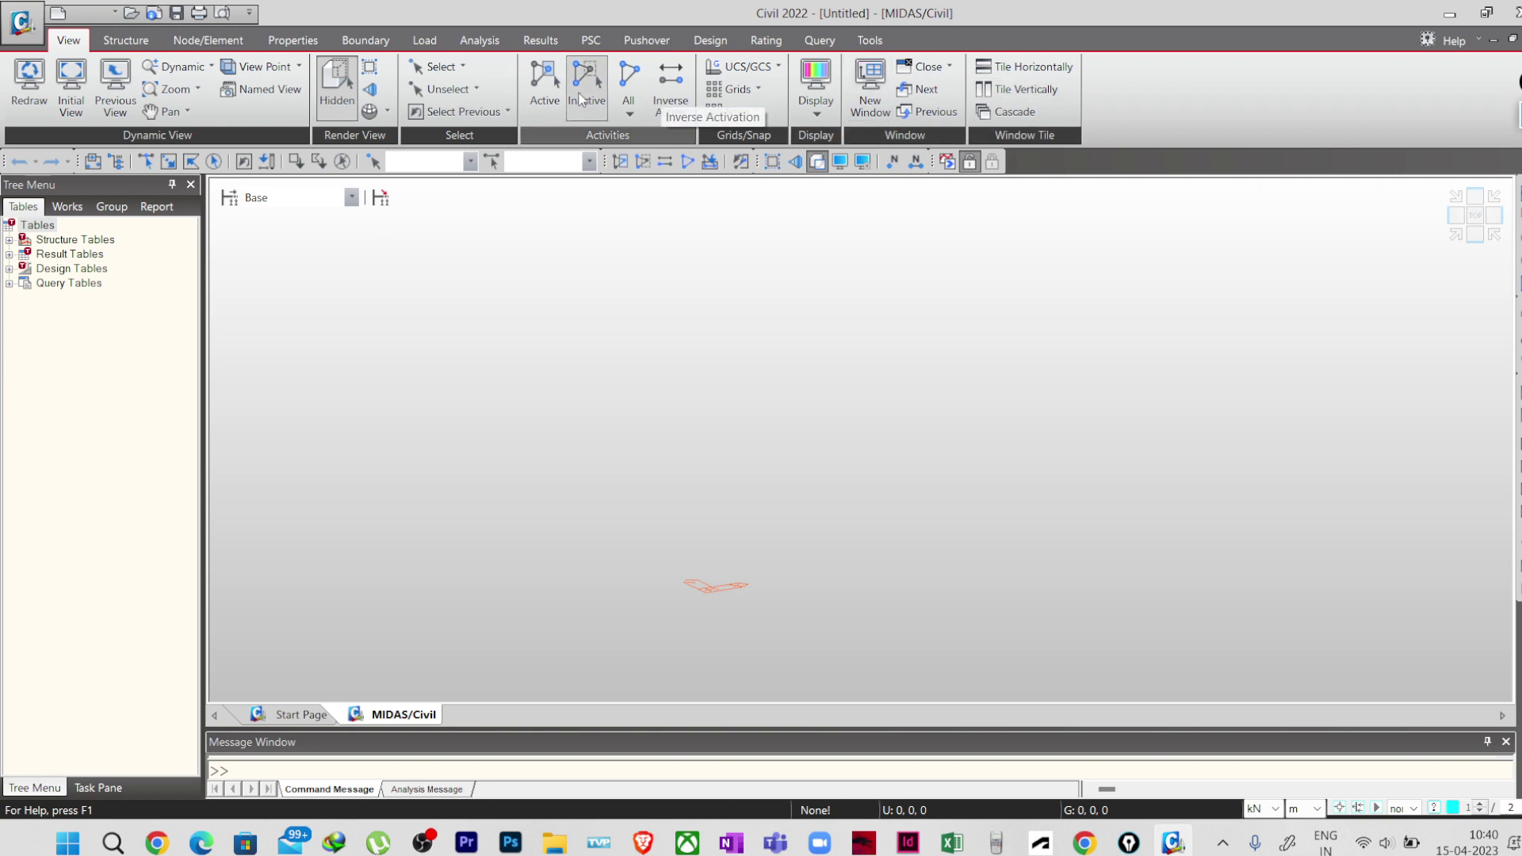
{"action": "left_click", "coordinate": [135, 43]}
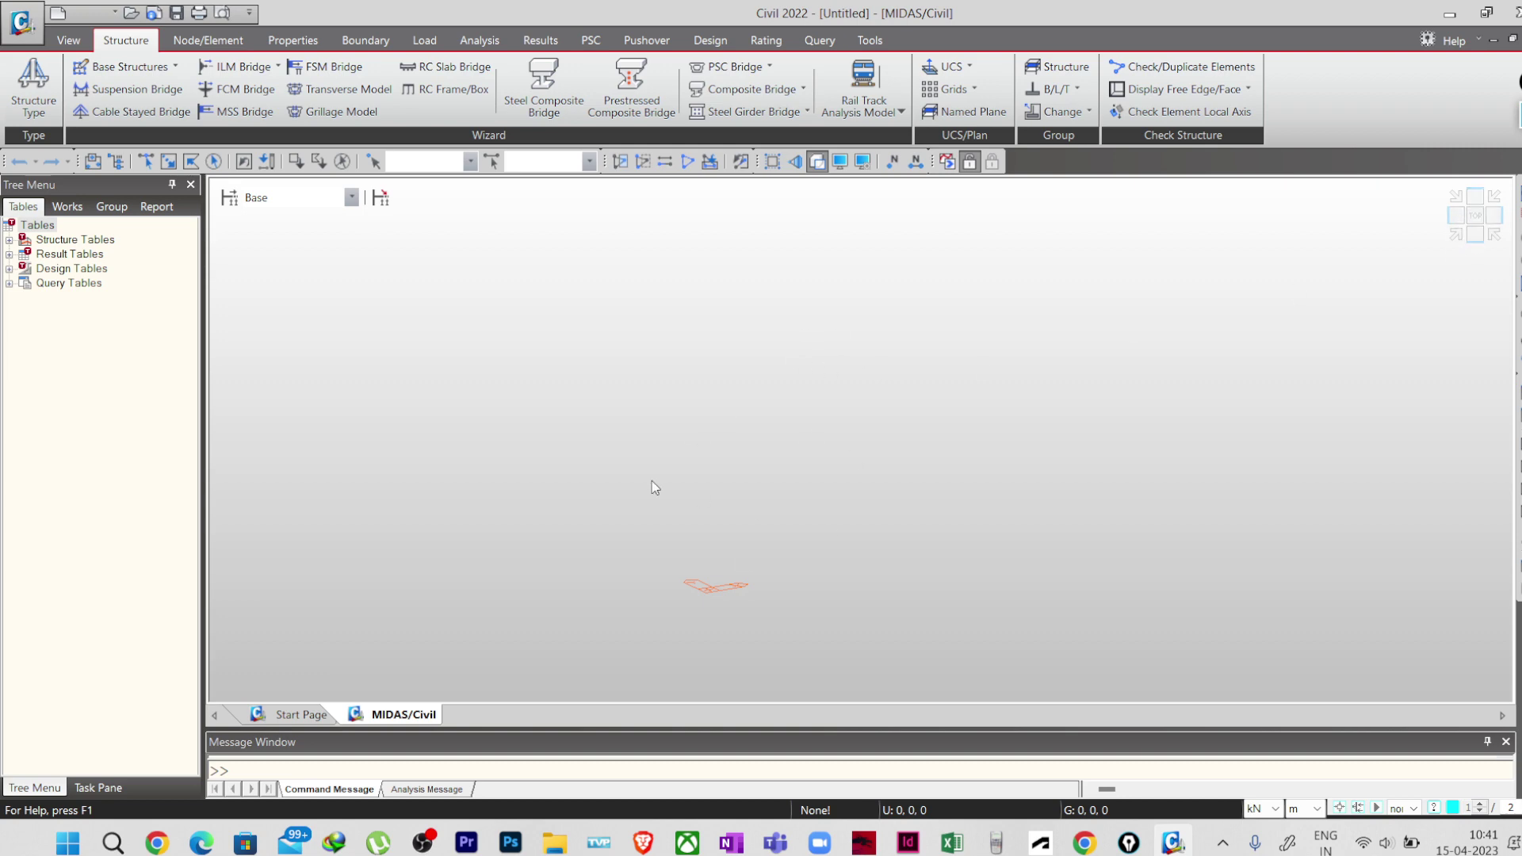
- Try out the top view of the empty model and return to the isometric view
{"action": "left_click", "coordinate": [1455, 238]}
{"action": "left_click", "coordinate": [1473, 241]}
{"action": "left_click", "coordinate": [1475, 215]}
{"action": "middle_click_drag", "start_coordinate": [711, 635], "coordinate": [661, 536]}
{"action": "left_click", "coordinate": [70, 42]}
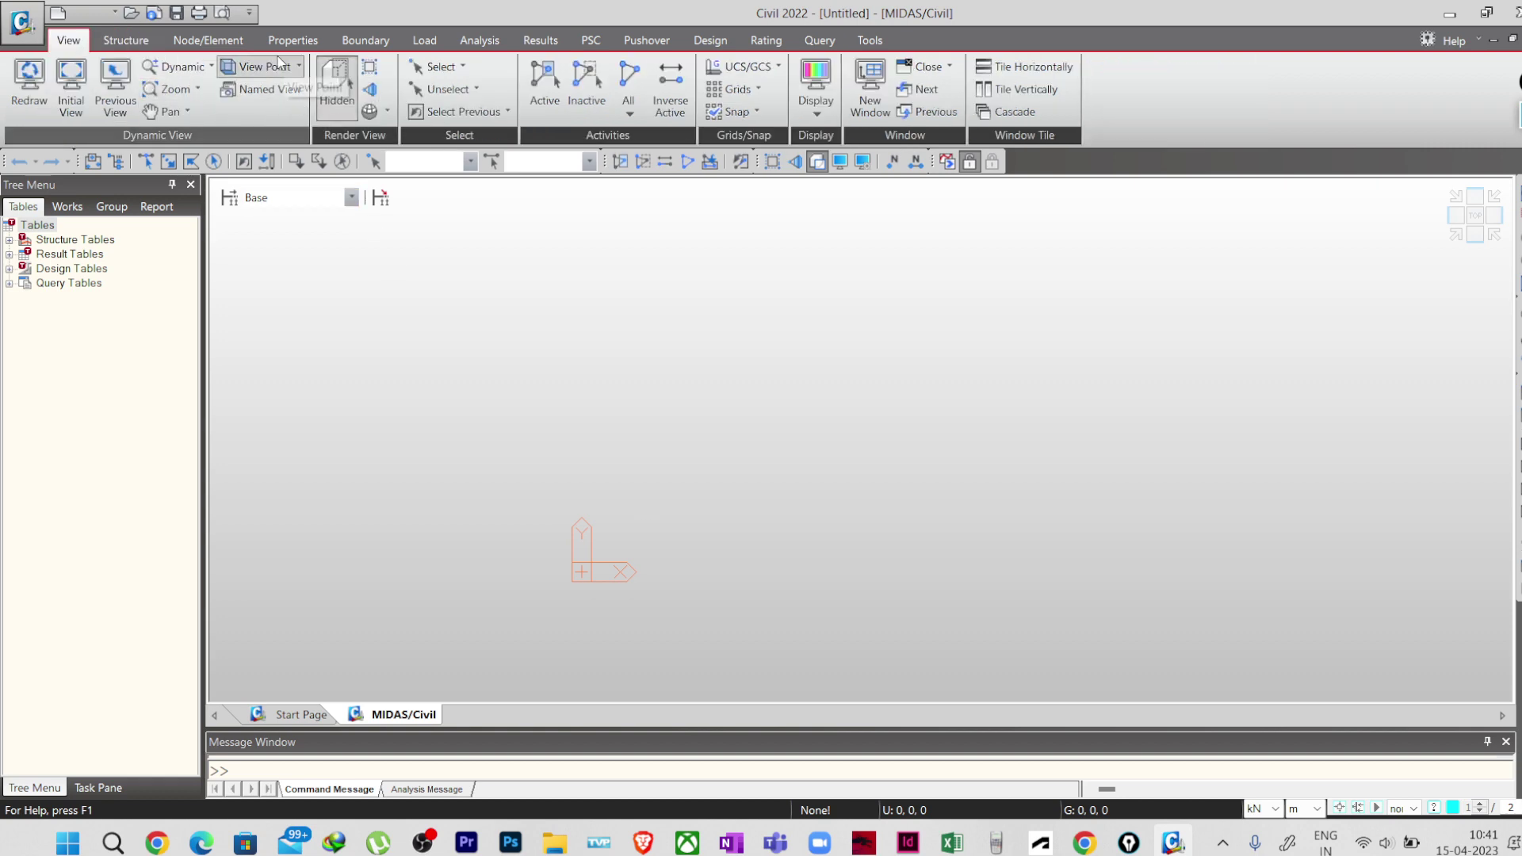
{"action": "left_click", "coordinate": [283, 67]}
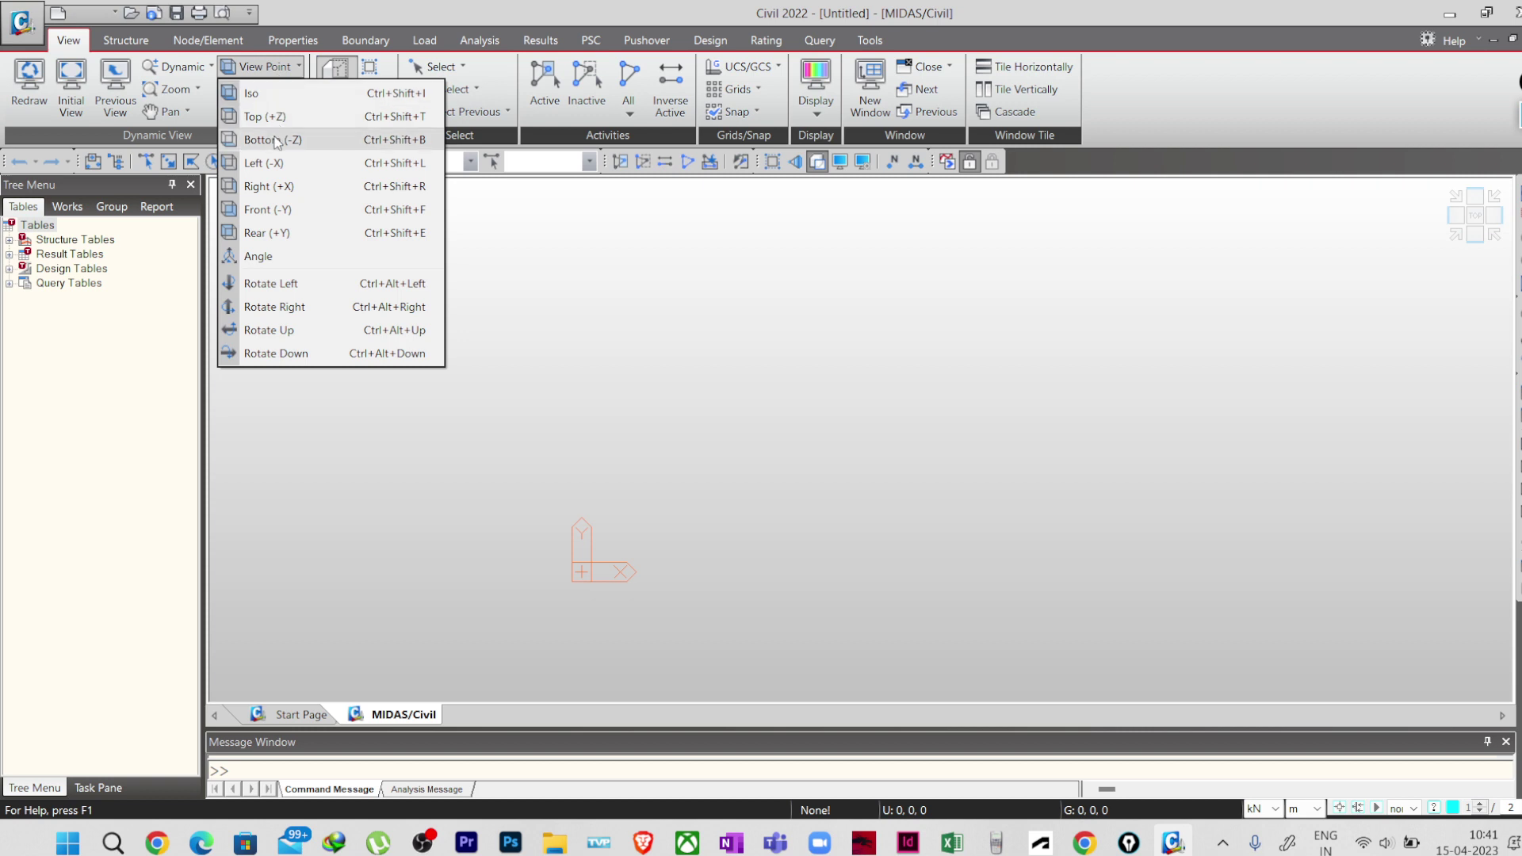
{"action": "left_click", "coordinate": [270, 95]}
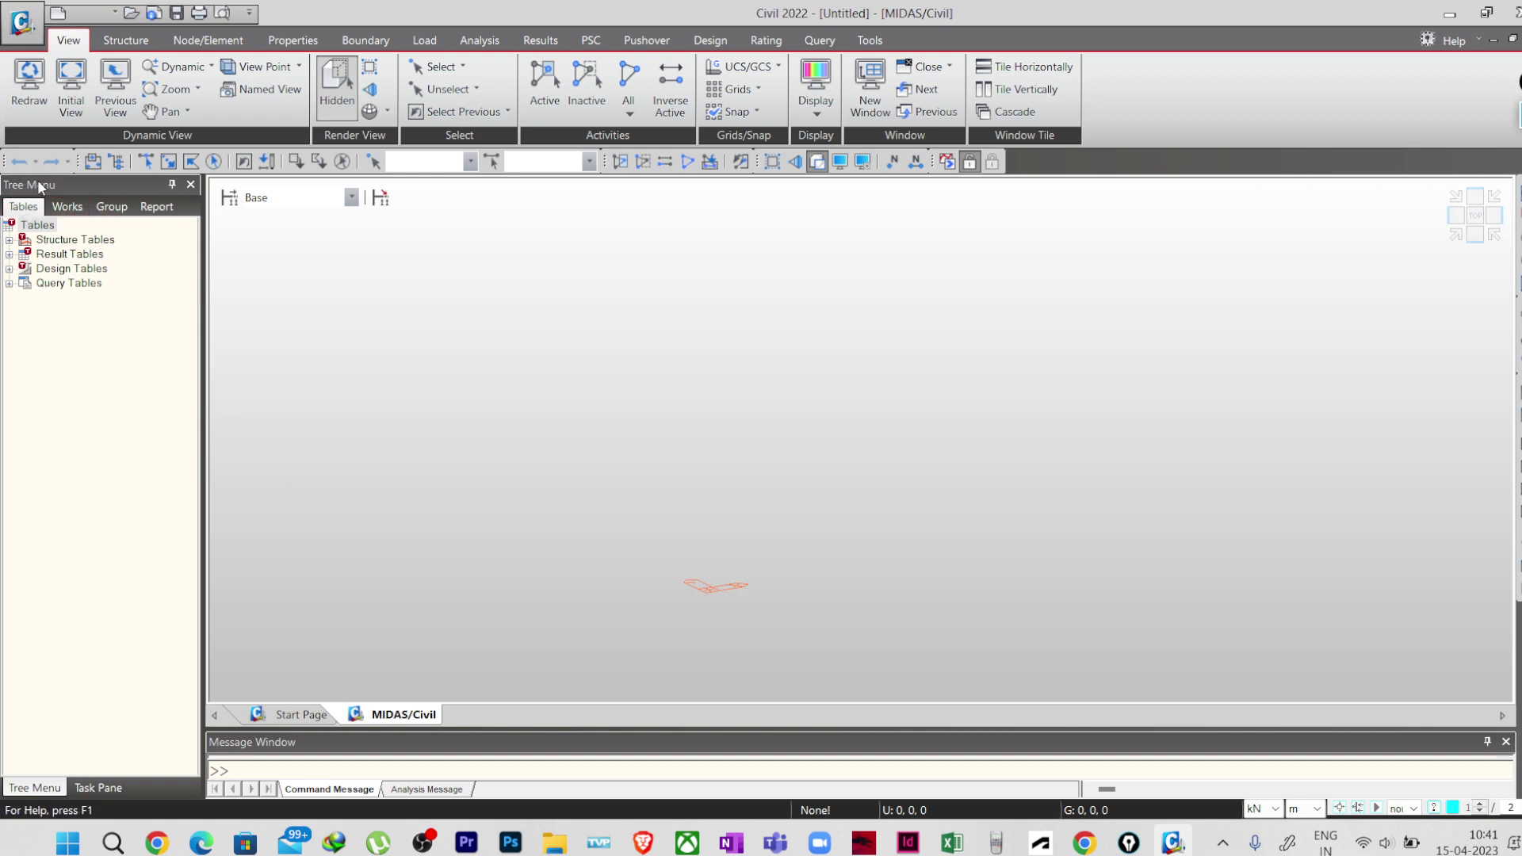
- Show the project's Works tree instead of the tables list
{"action": "left_click", "coordinate": [67, 207]}
{"action": "left_click", "coordinate": [24, 207]}
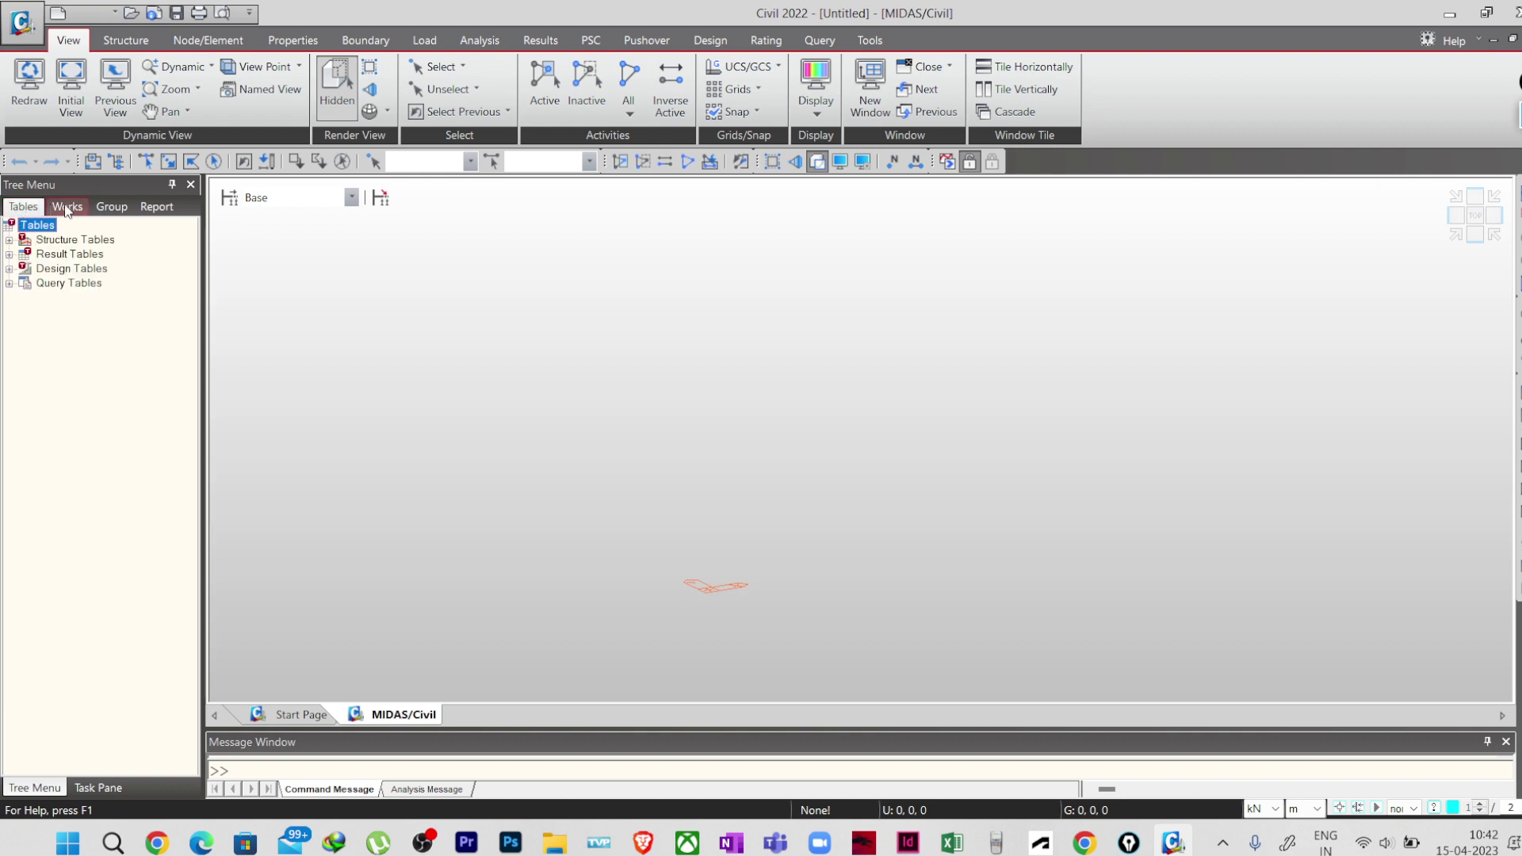
{"action": "left_click", "coordinate": [66, 207]}
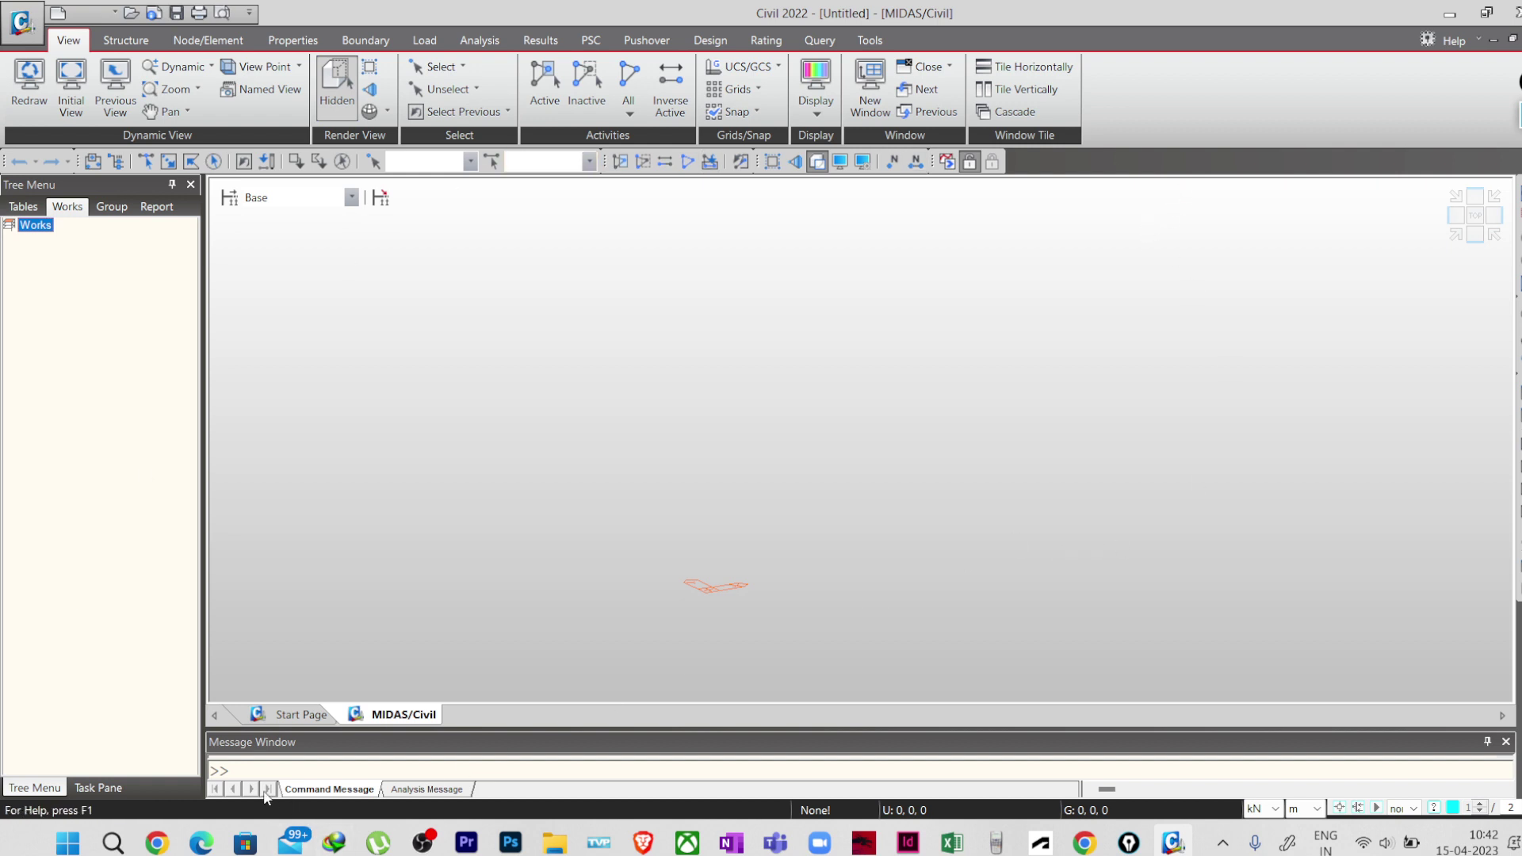
- Show the analysis messages and make the message area slightly taller
{"action": "left_click", "coordinate": [392, 802]}
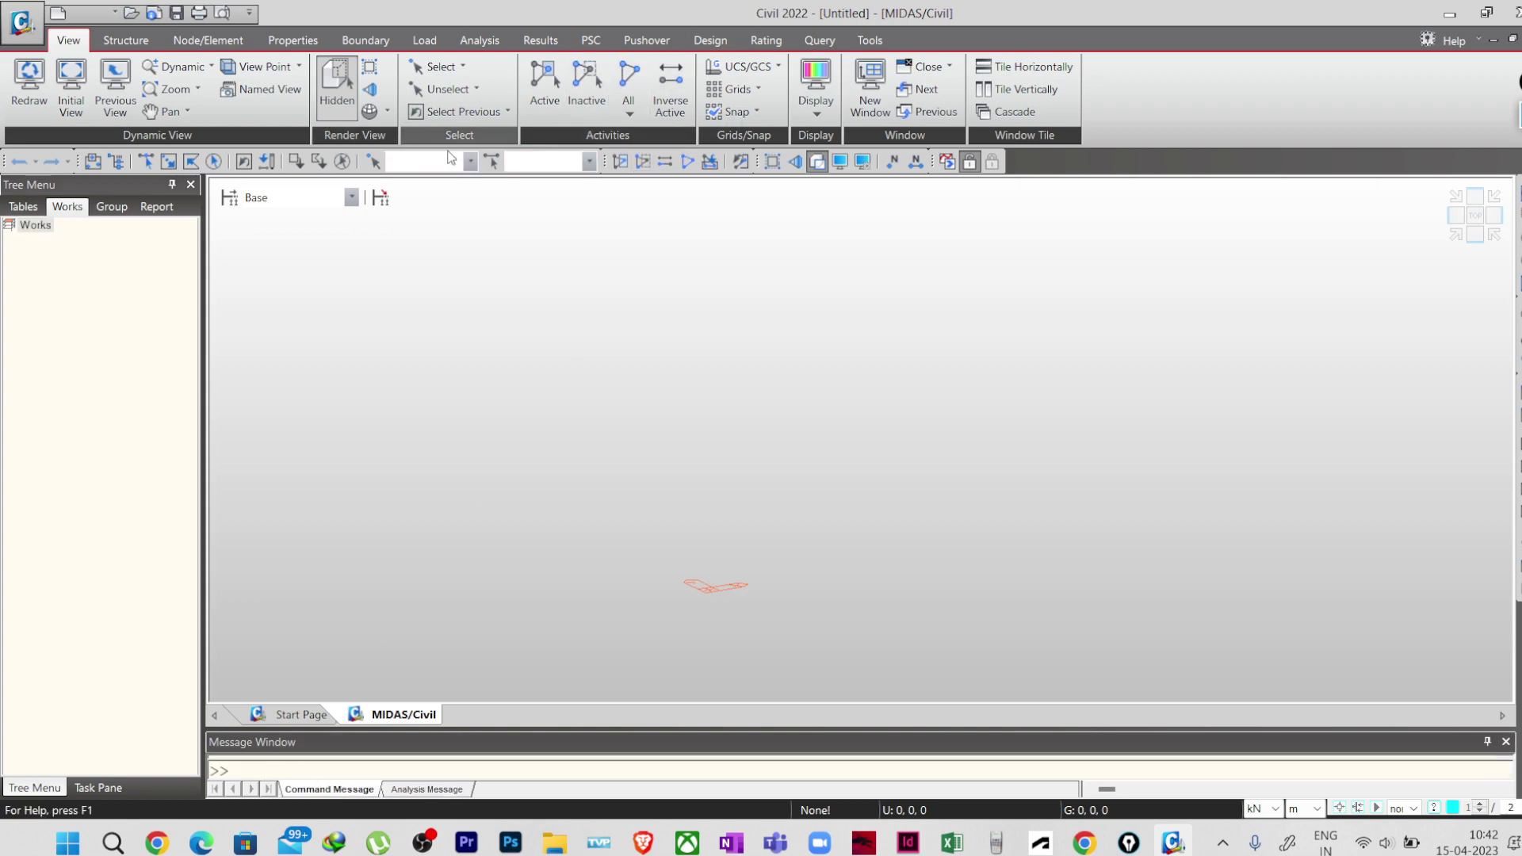
{"action": "left_click", "coordinate": [250, 770]}
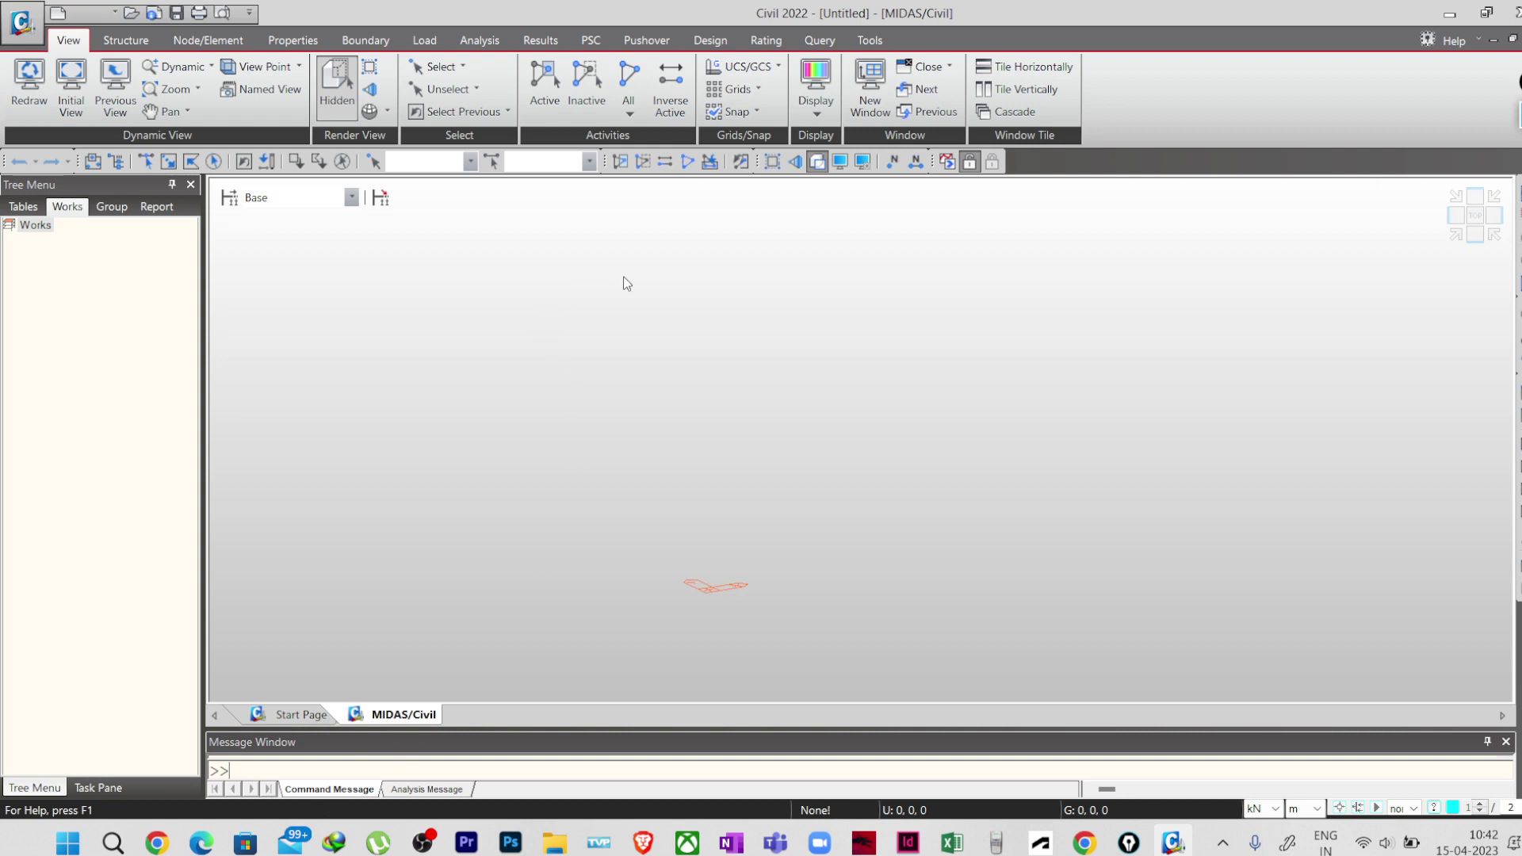
{"action": "left_click", "coordinate": [435, 789]}
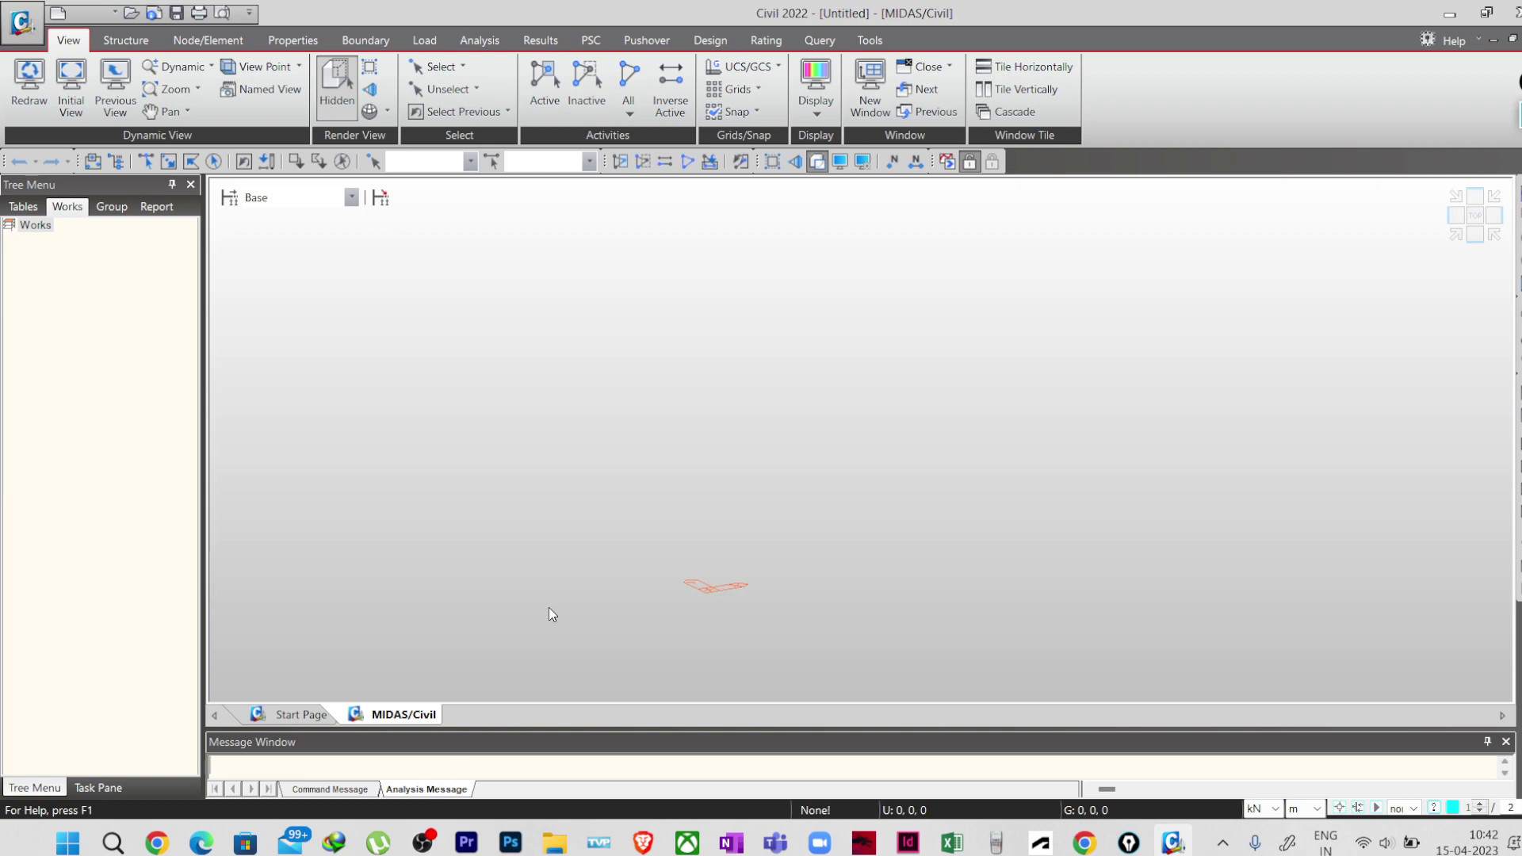
{"action": "left_click_drag", "start_coordinate": [509, 730], "coordinate": [523, 623]}
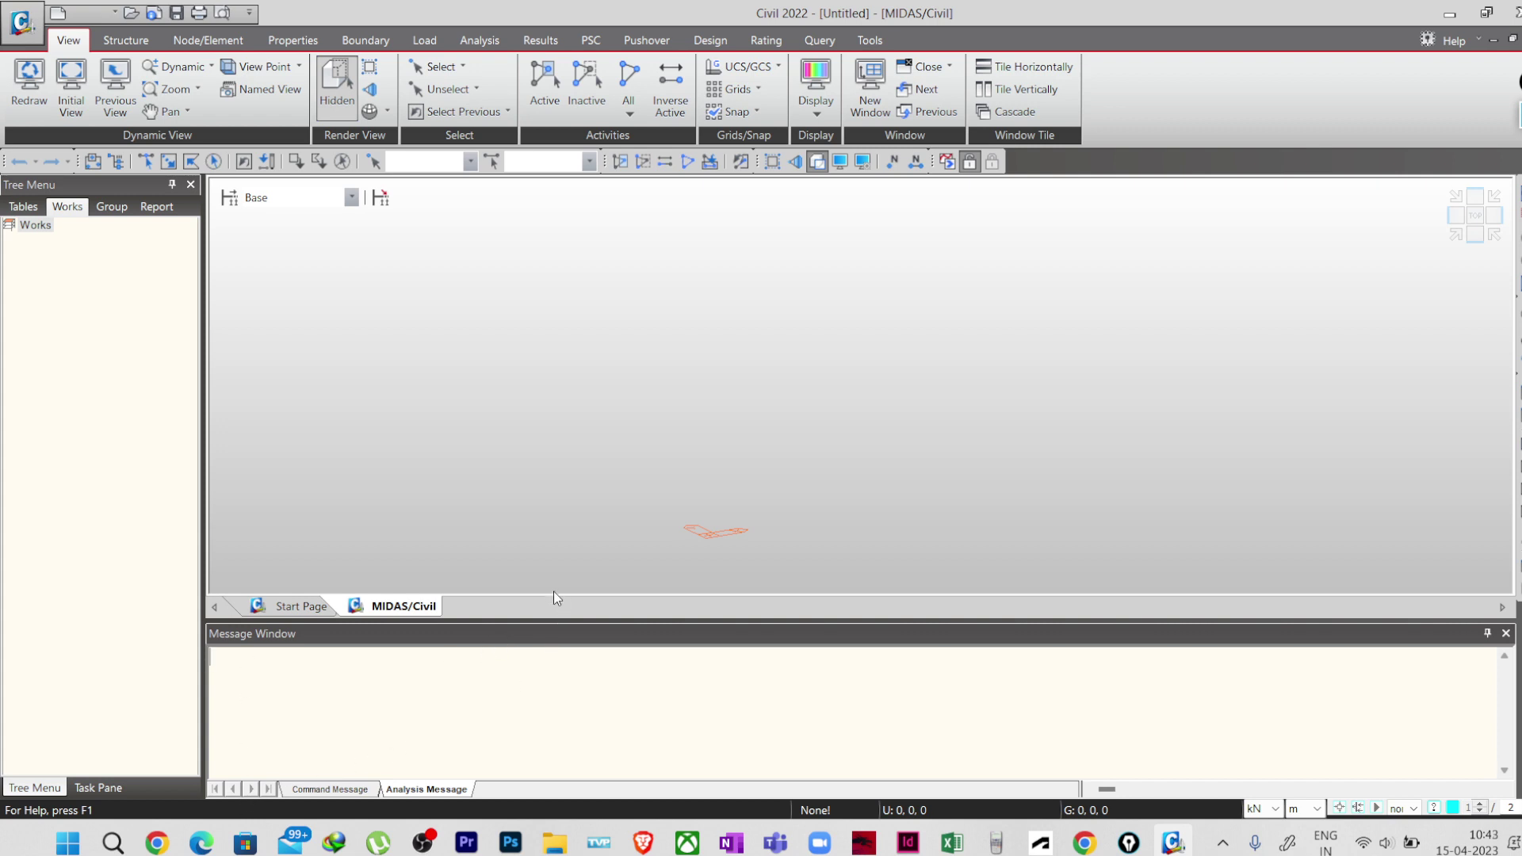
{"action": "left_click_drag", "start_coordinate": [545, 621], "coordinate": [537, 680]}
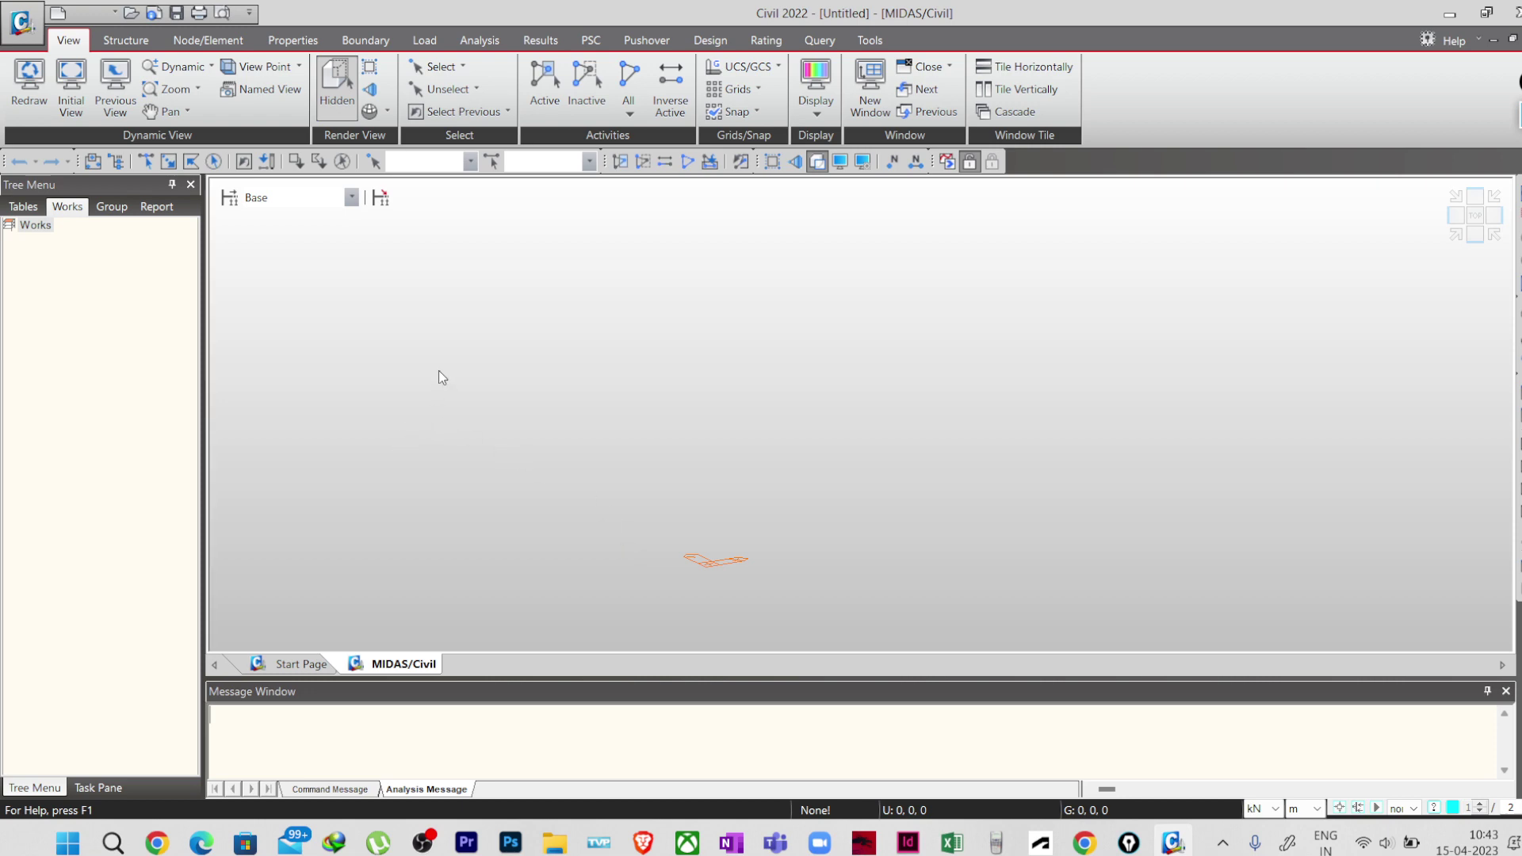
- Begin a new material definition with Concrete as the type of design
{"action": "left_click", "coordinate": [300, 40]}
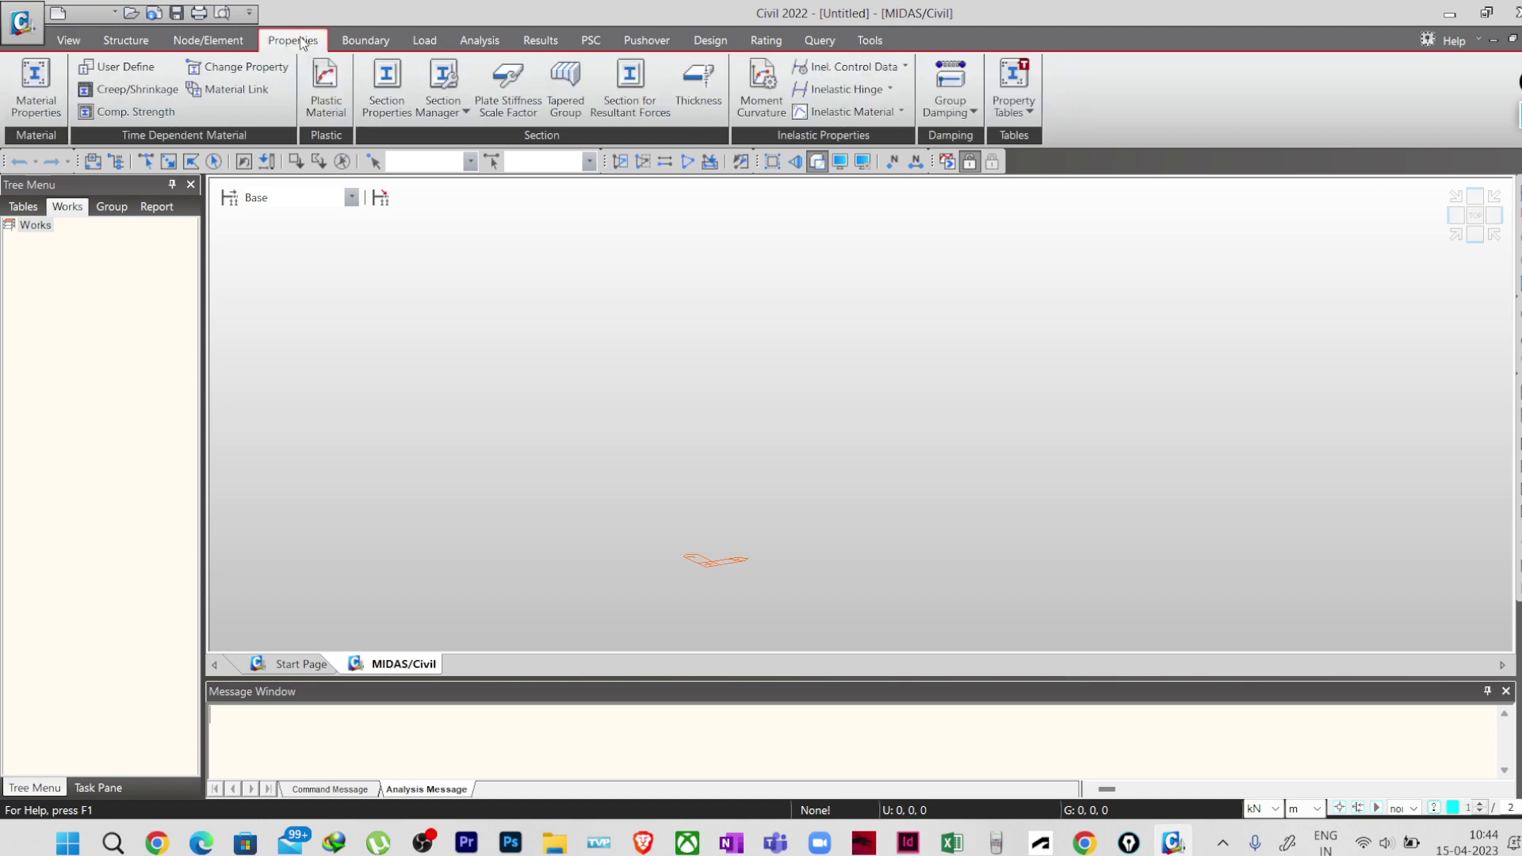
{"action": "left_click", "coordinate": [49, 93]}
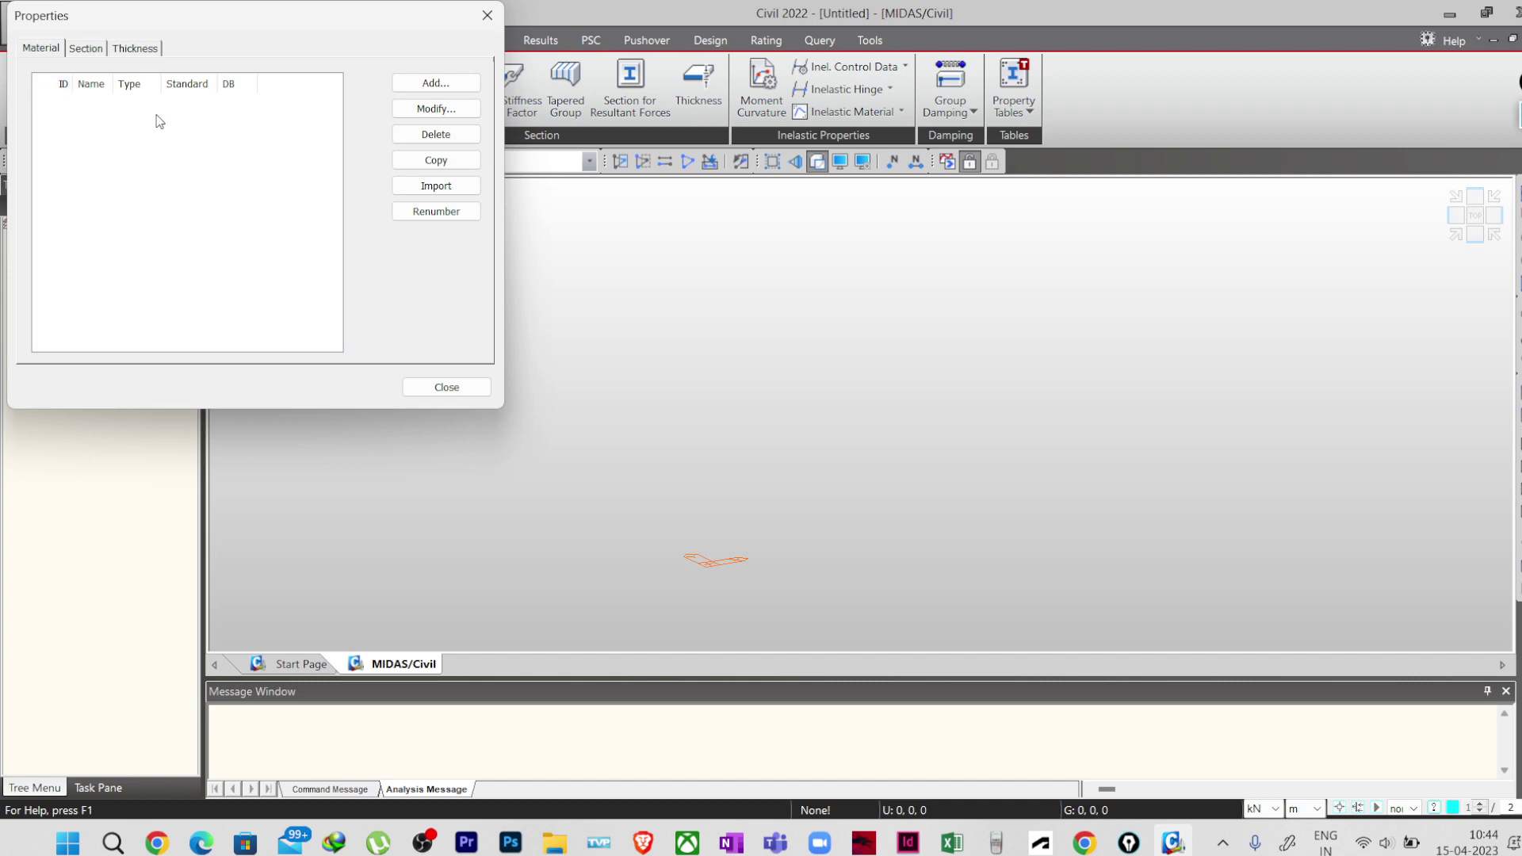
{"action": "left_click", "coordinate": [424, 84]}
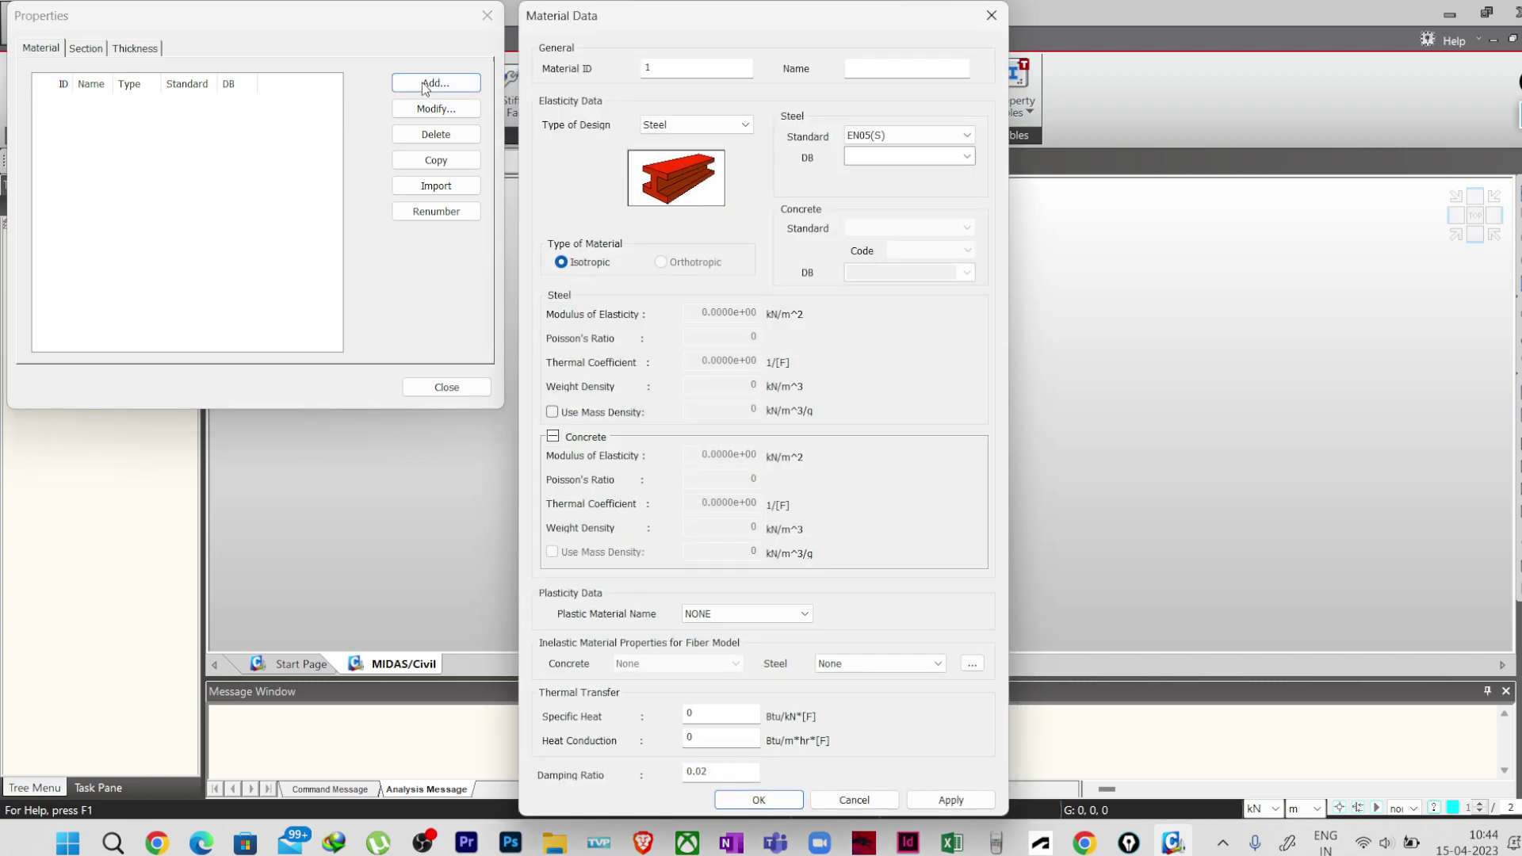
{"action": "left_click", "coordinate": [697, 127]}
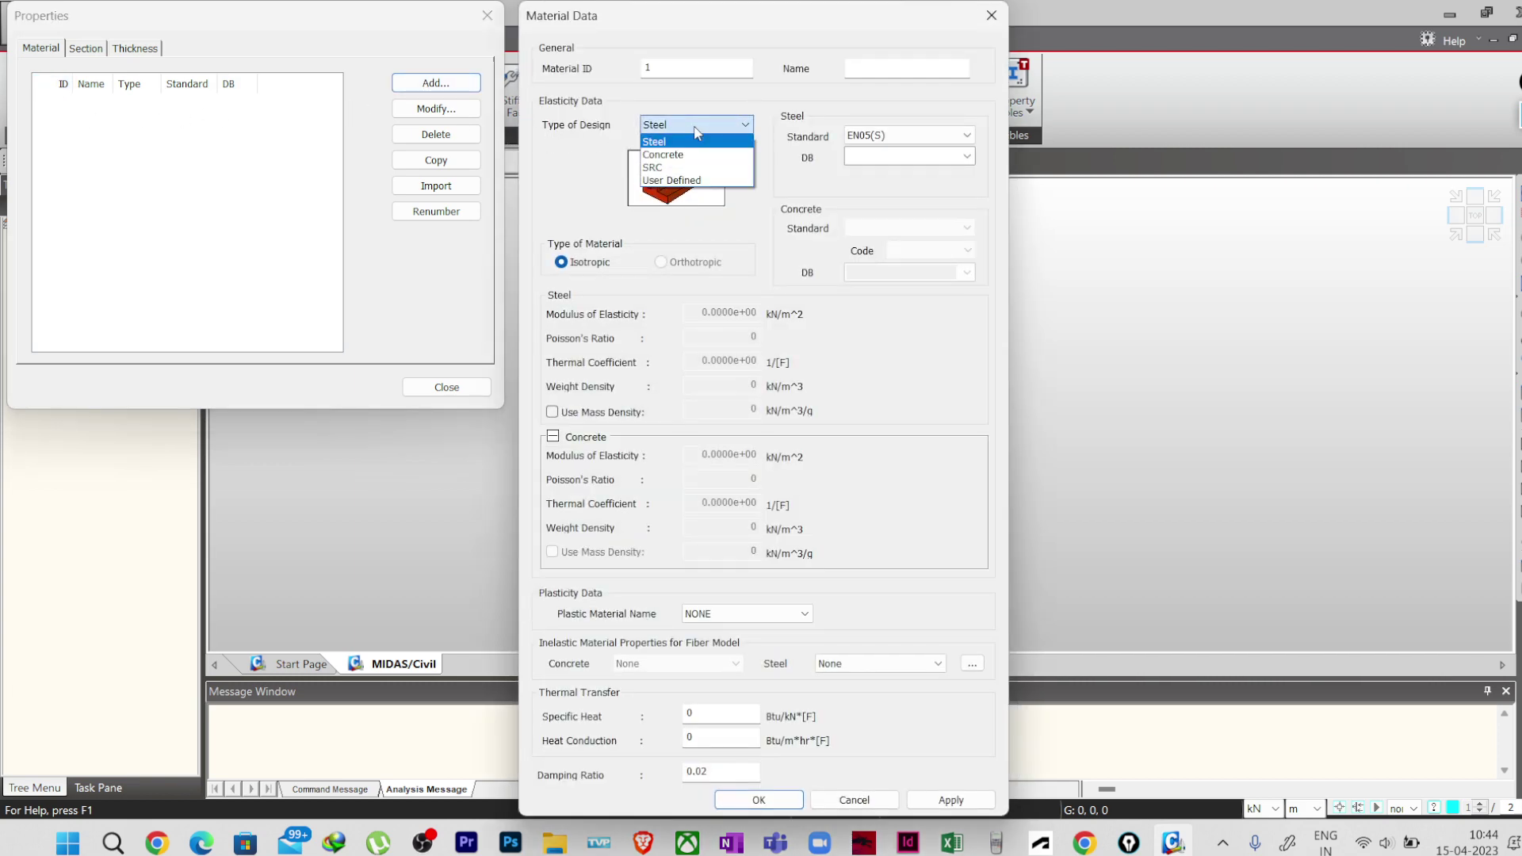
{"action": "left_click", "coordinate": [672, 150]}
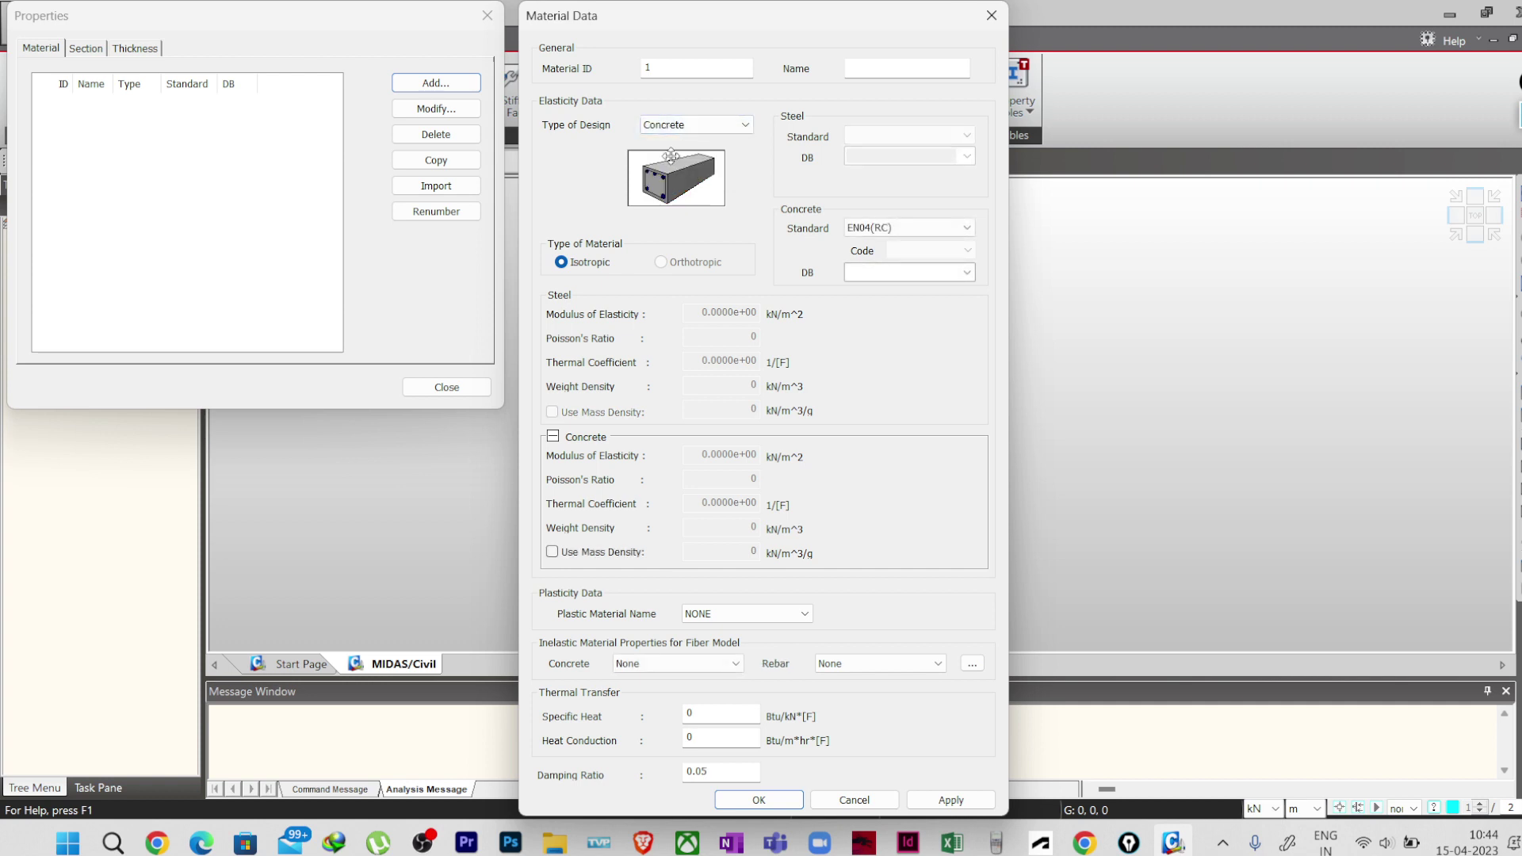
- Assign the IRC(RC) standard and grade M30 to the concrete and add it to the material list
{"action": "left_click", "coordinate": [905, 230]}
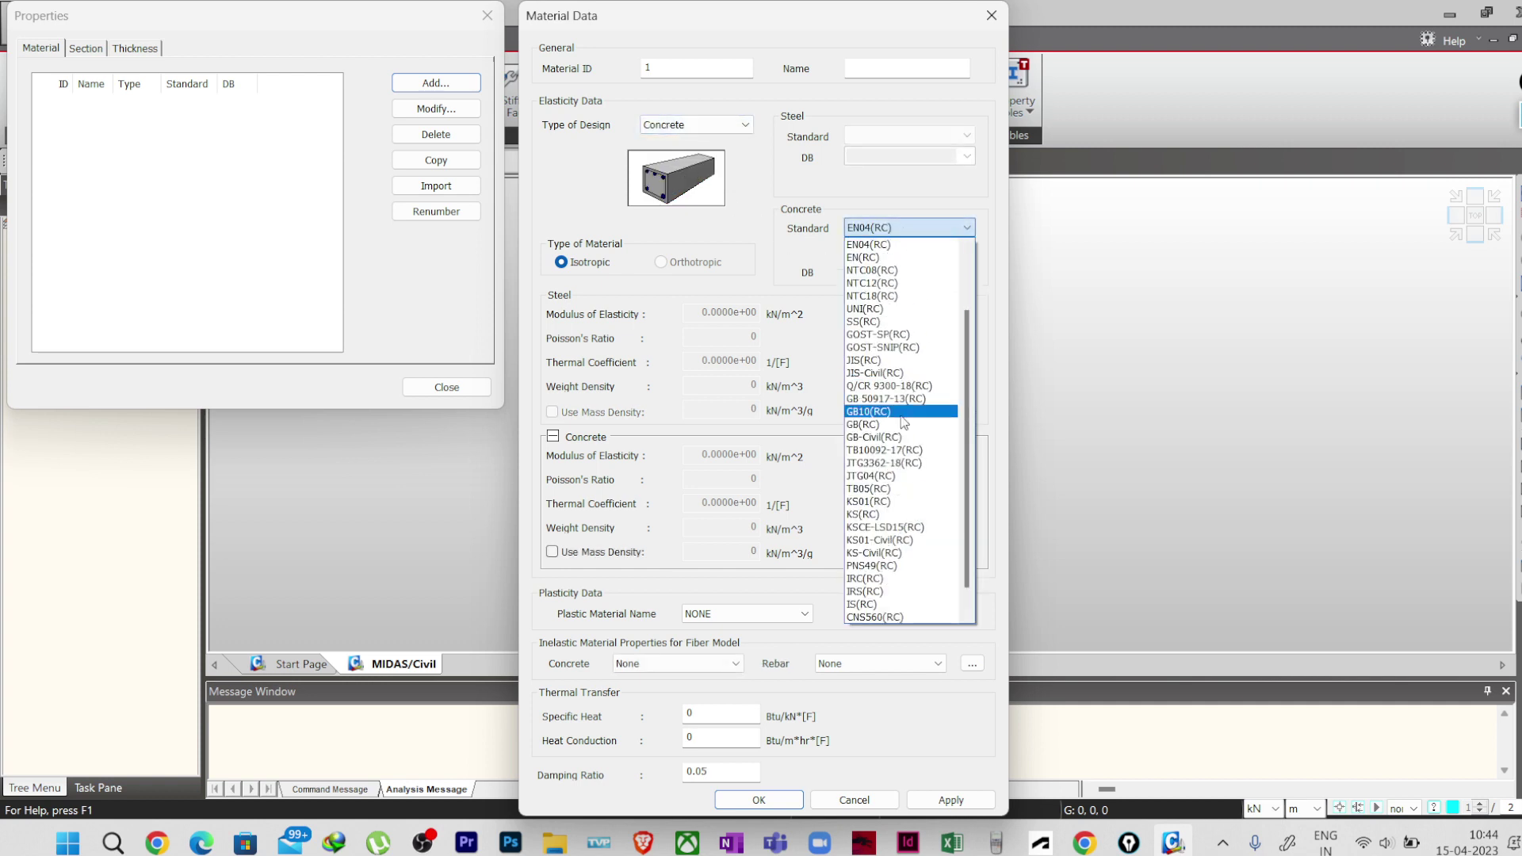
{"action": "left_click", "coordinate": [877, 581]}
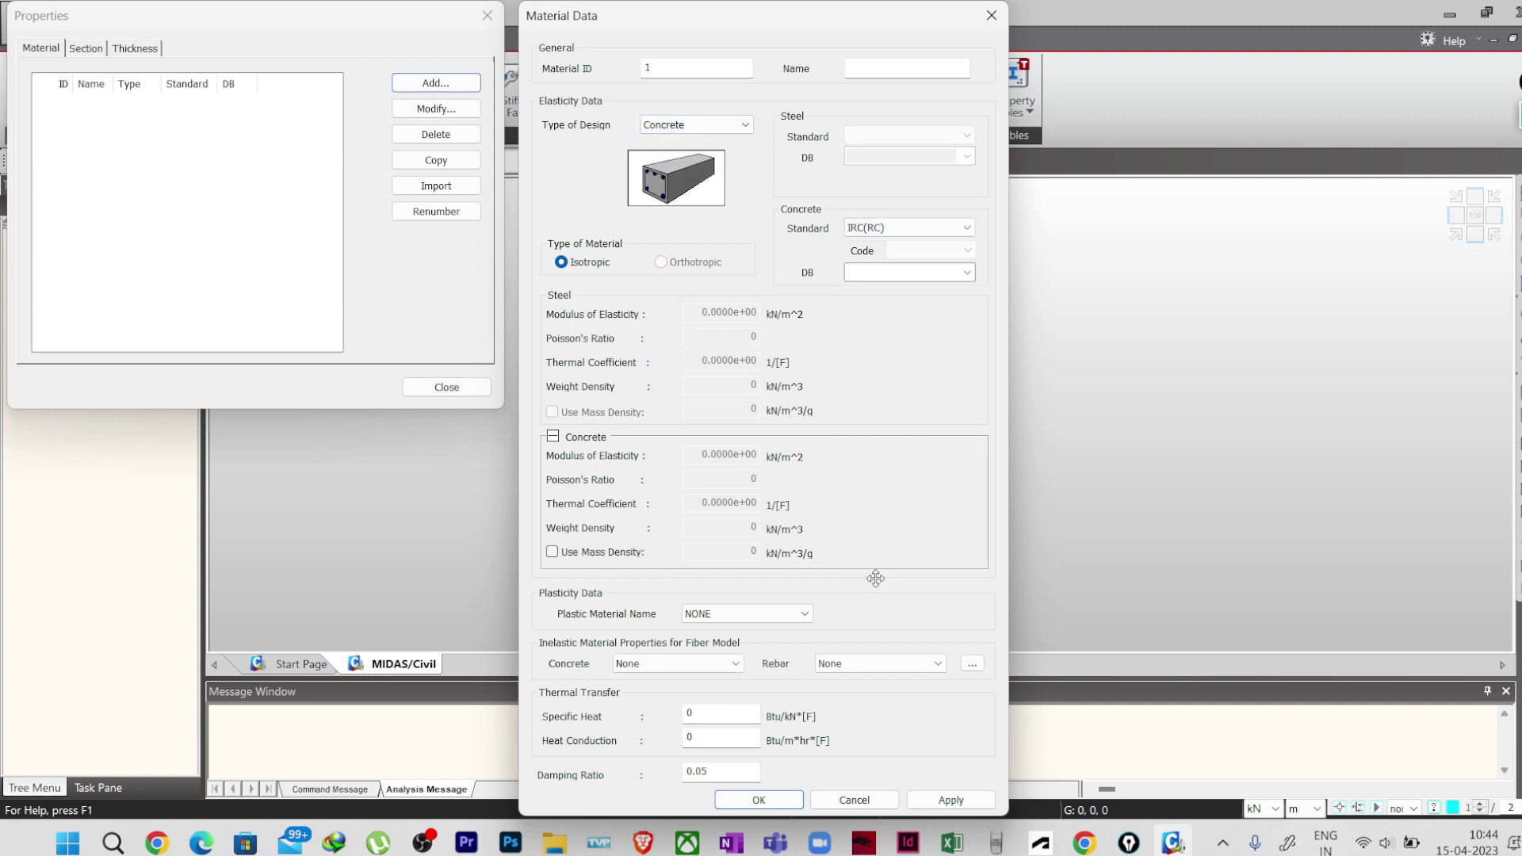
{"action": "left_click", "coordinate": [967, 272]}
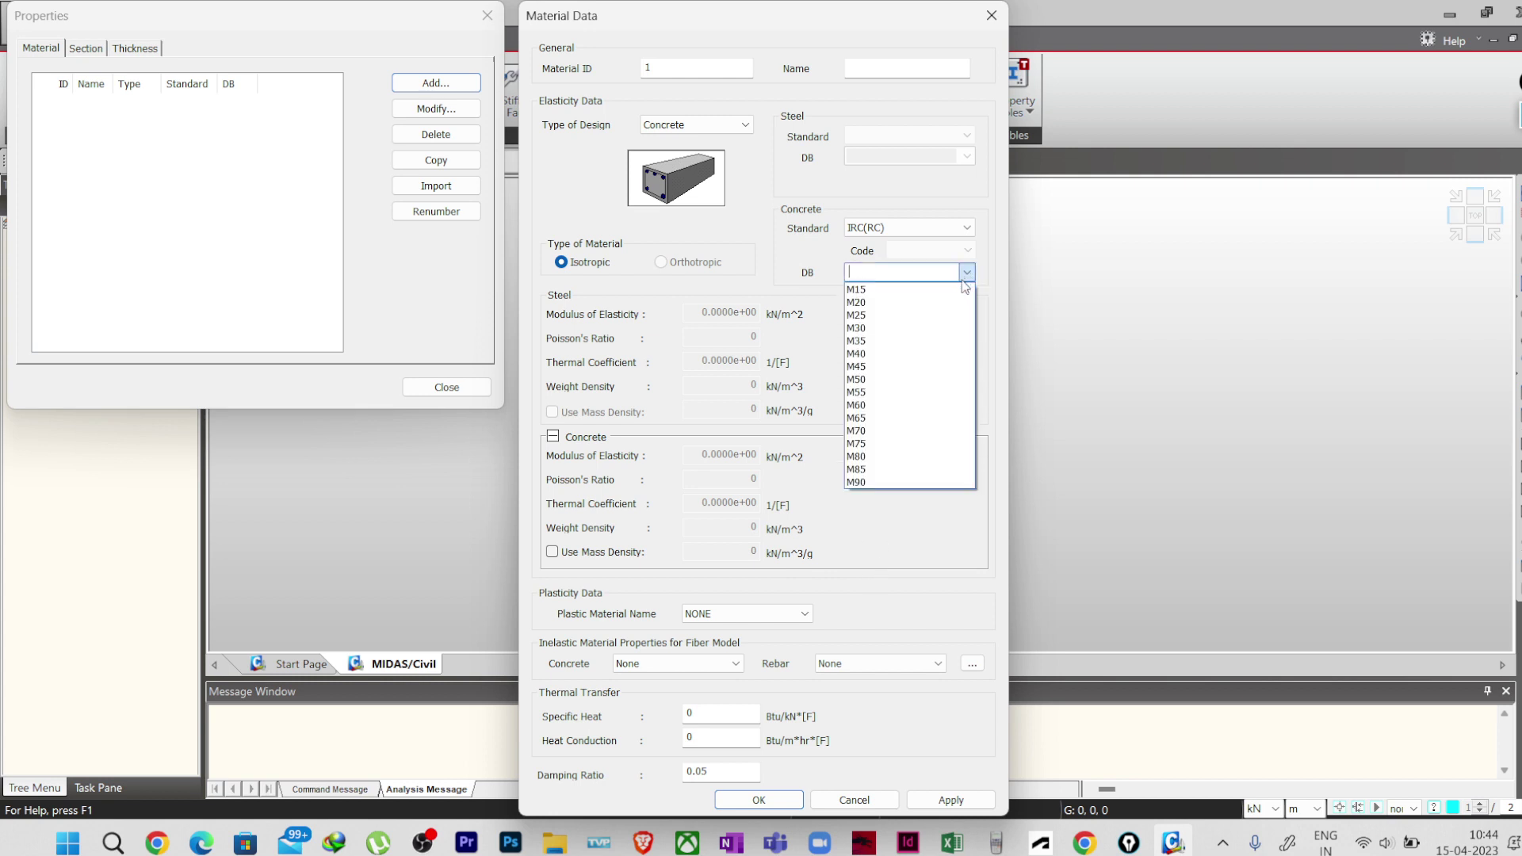
{"action": "left_click", "coordinate": [930, 328]}
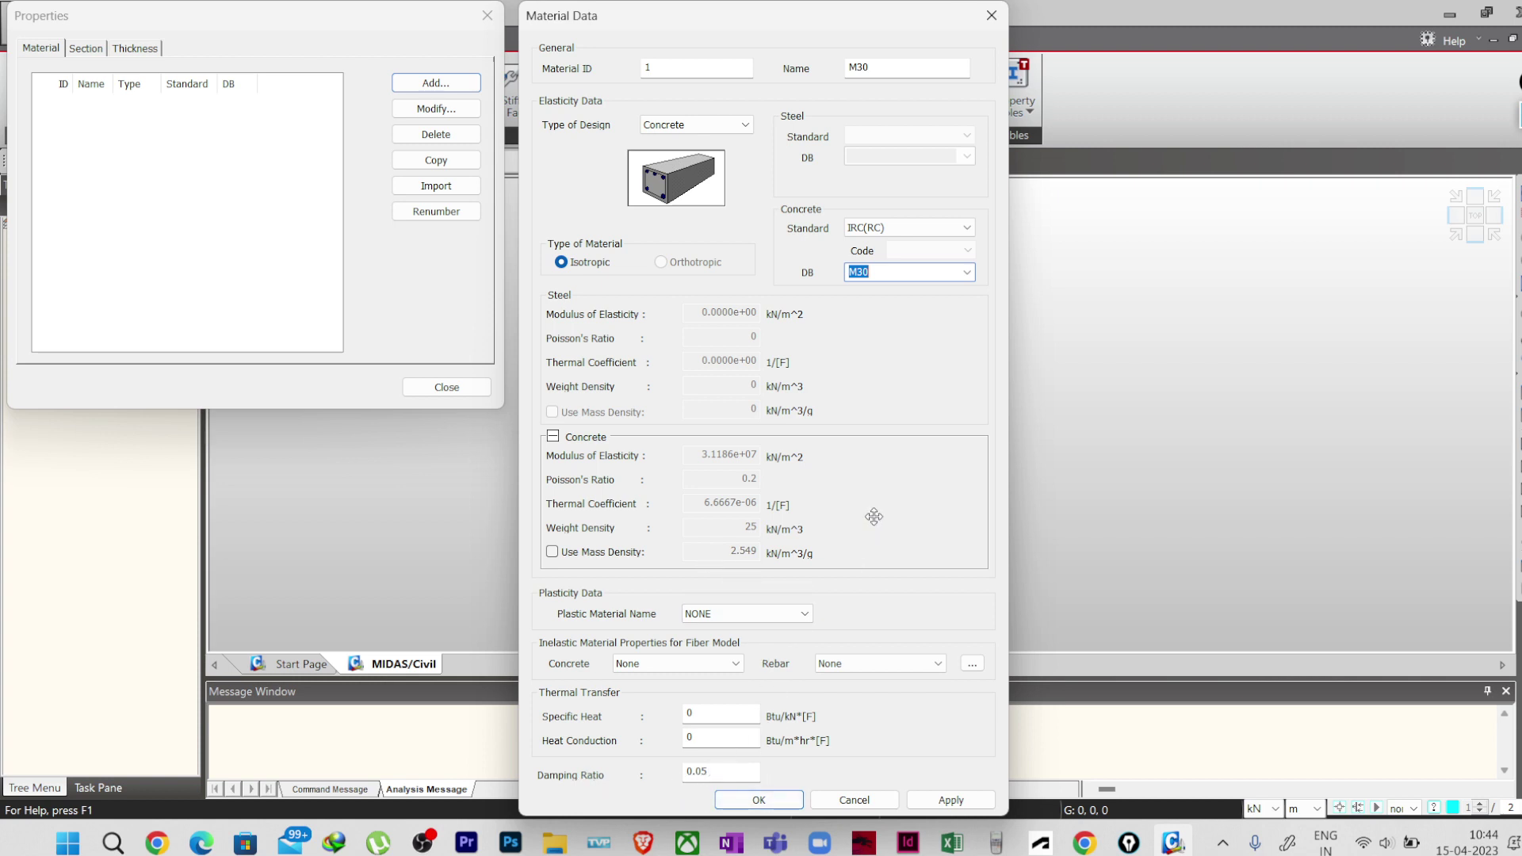
{"action": "left_click", "coordinate": [759, 801]}
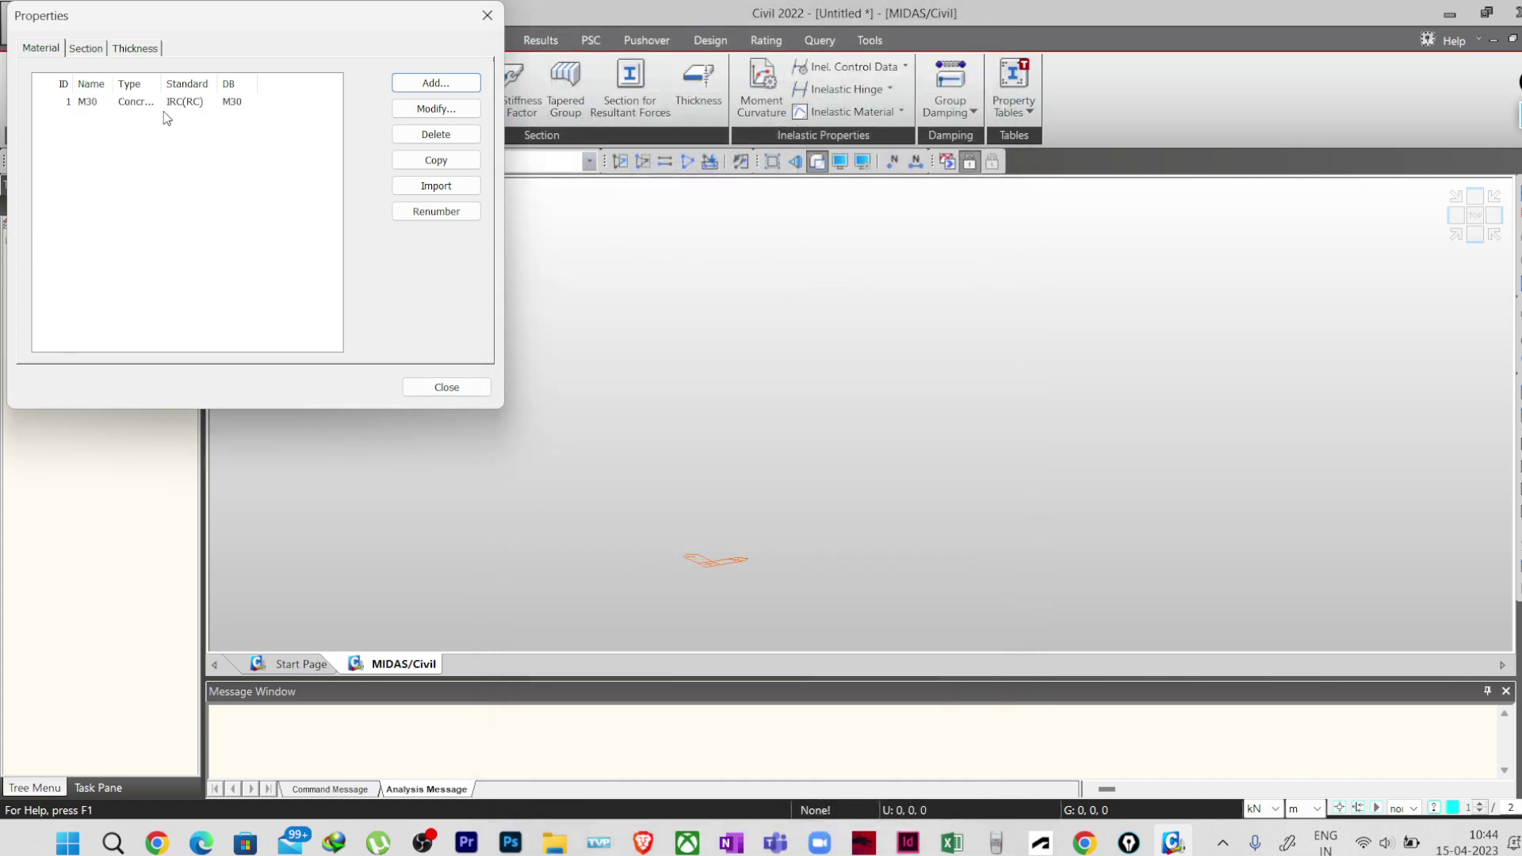
{"action": "left_click", "coordinate": [95, 107]}
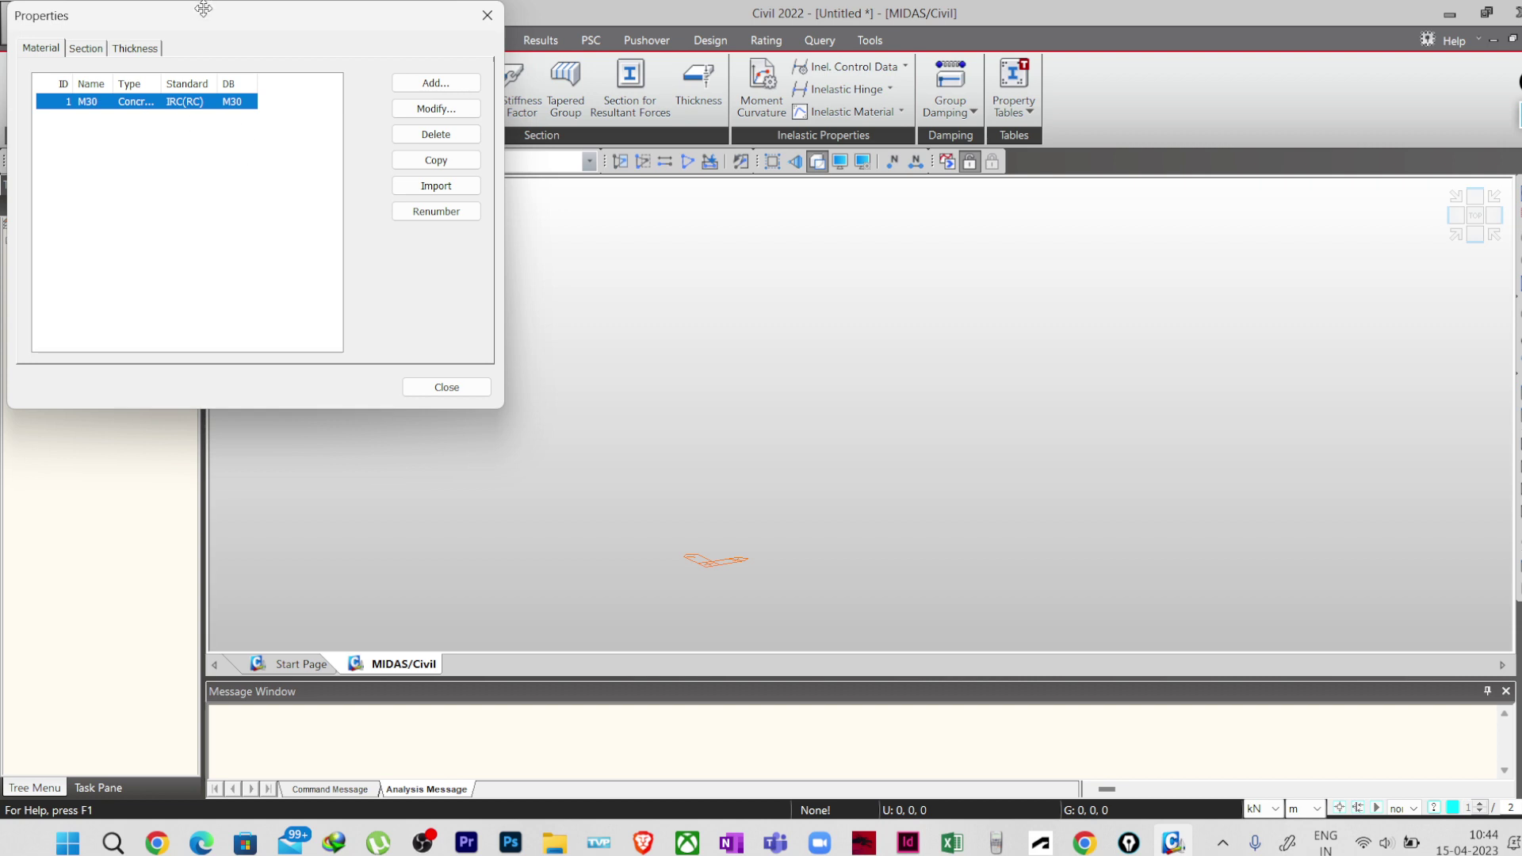
- Begin a new section definition with the Solid Rectangle shape
{"action": "left_click_drag", "start_coordinate": [204, 9], "coordinate": [473, 212]}
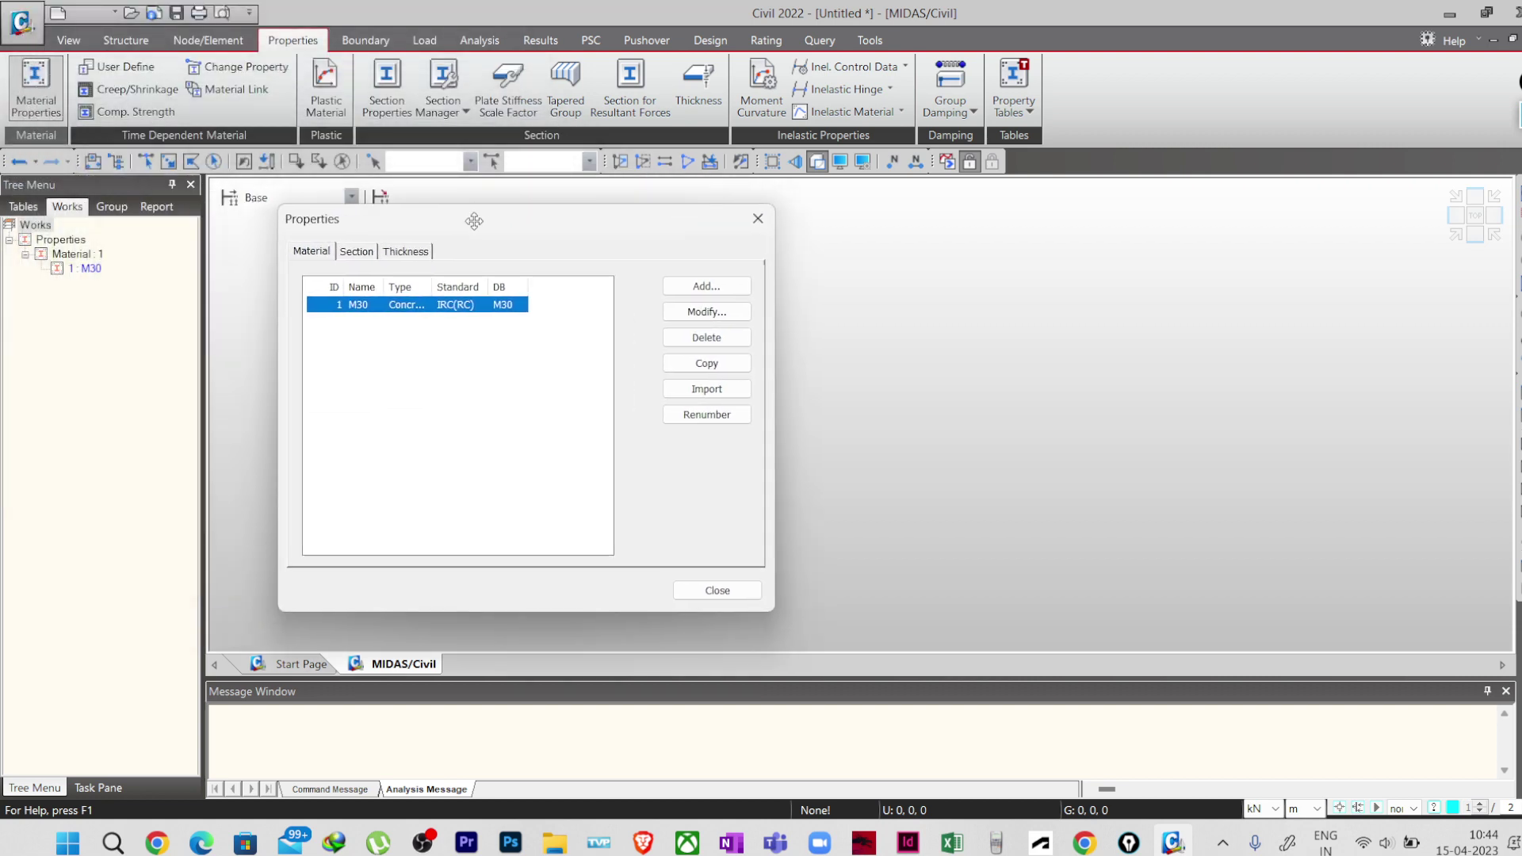
{"action": "left_click", "coordinate": [355, 254]}
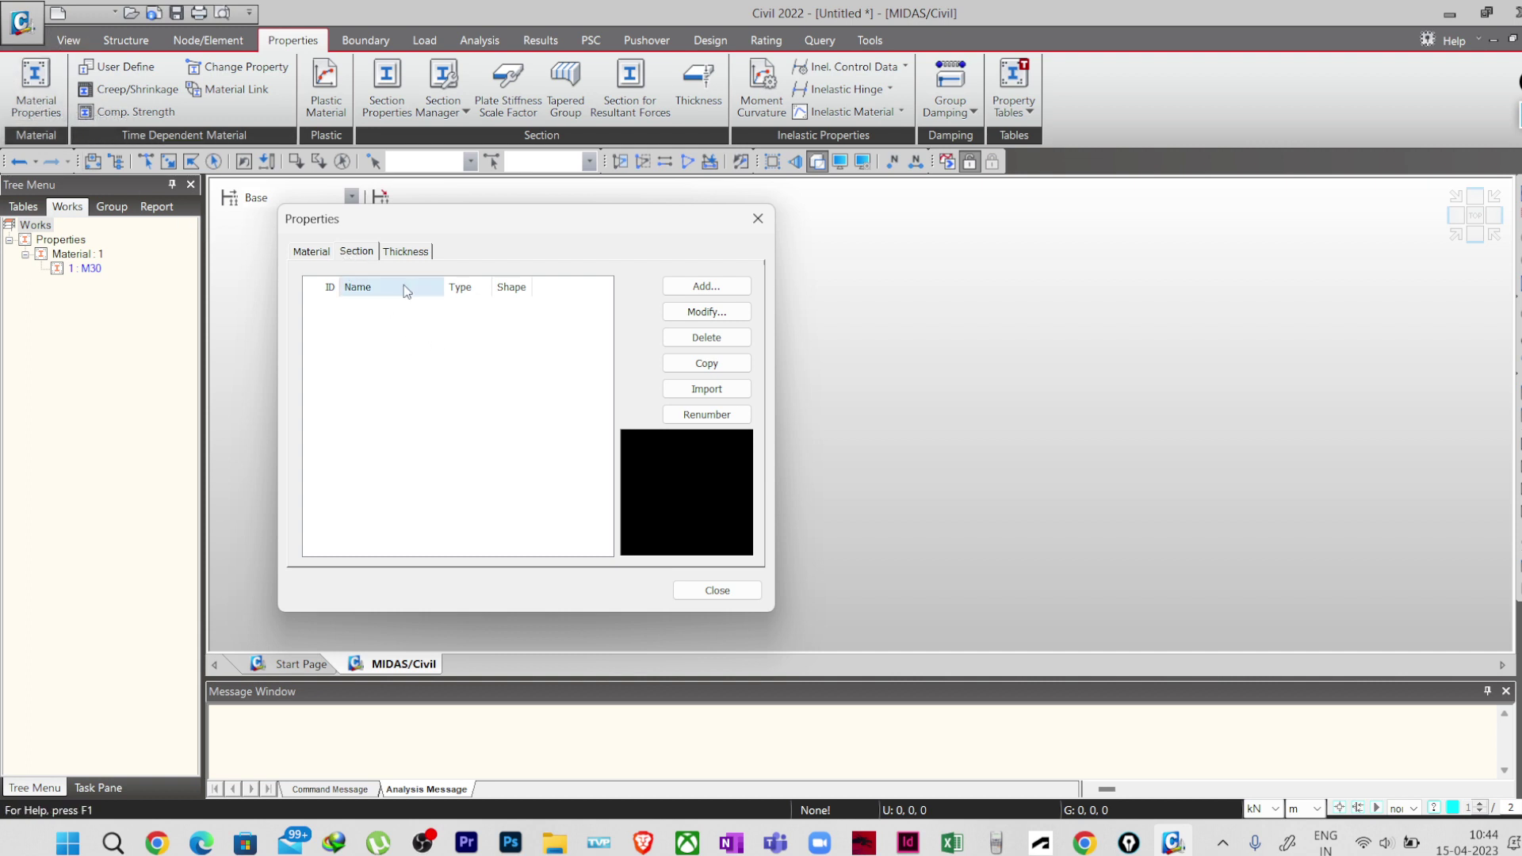
{"action": "left_click", "coordinate": [327, 254]}
{"action": "left_click", "coordinate": [355, 254]}
{"action": "left_click", "coordinate": [701, 286]}
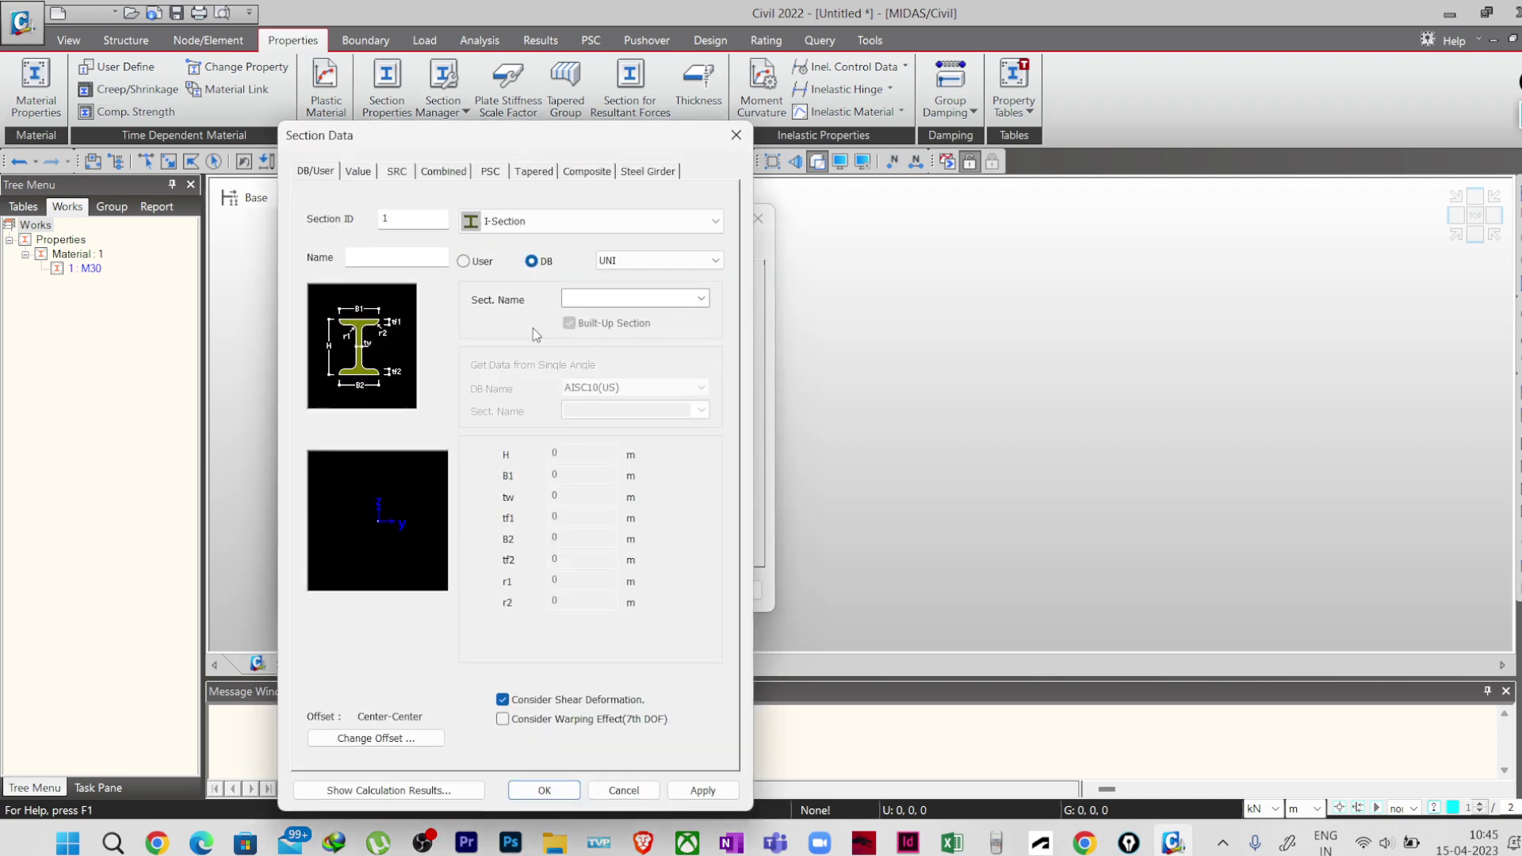
{"action": "left_click", "coordinate": [560, 228]}
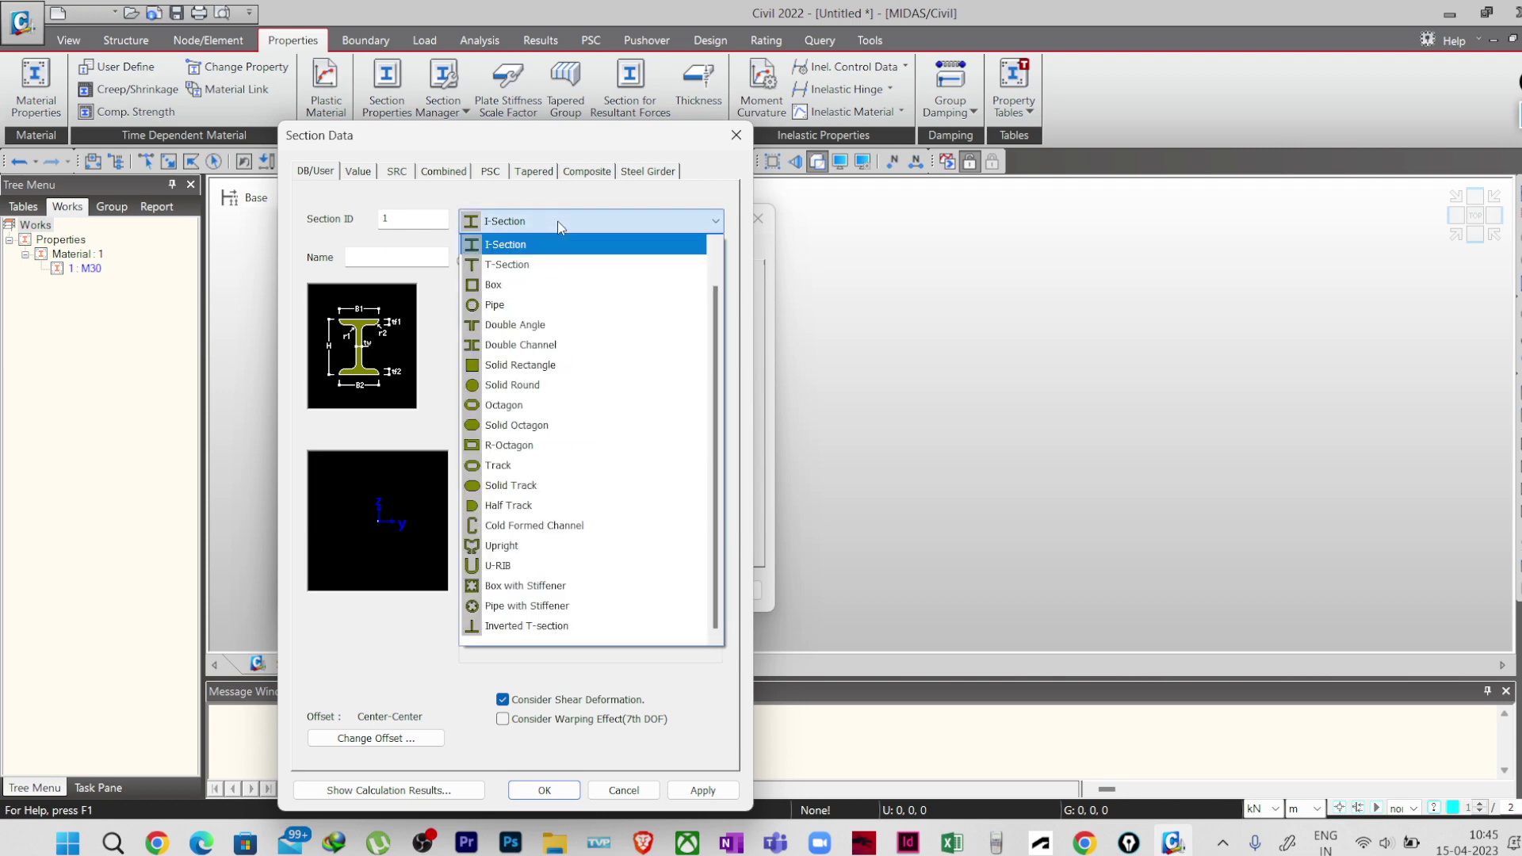
{"action": "left_click", "coordinate": [539, 365]}
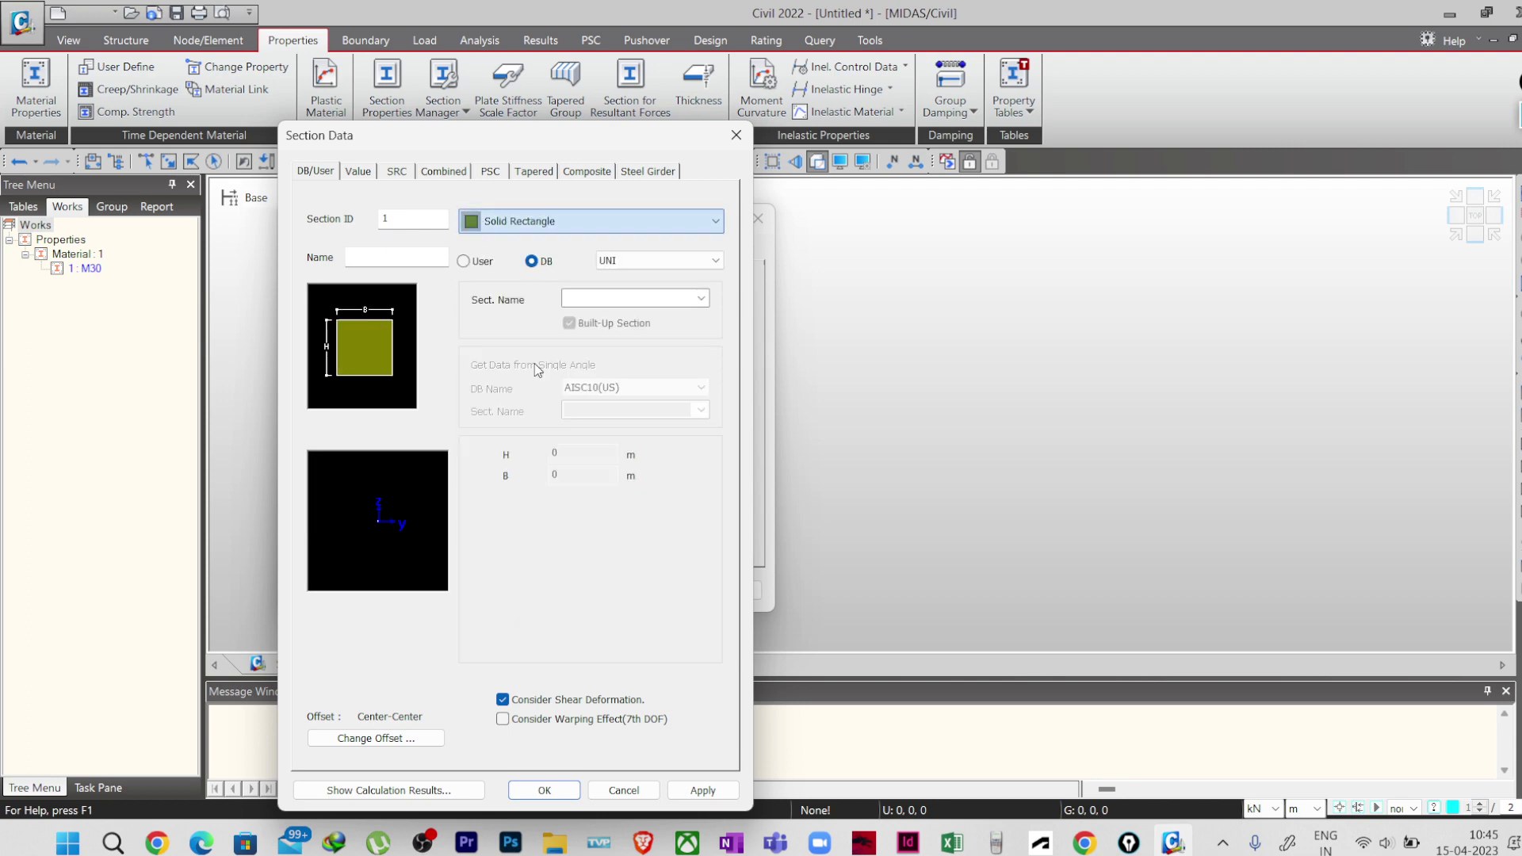
- Name the section B1-300X500
{"action": "left_click", "coordinate": [374, 252]}
{"action": "type", "text": "B"}
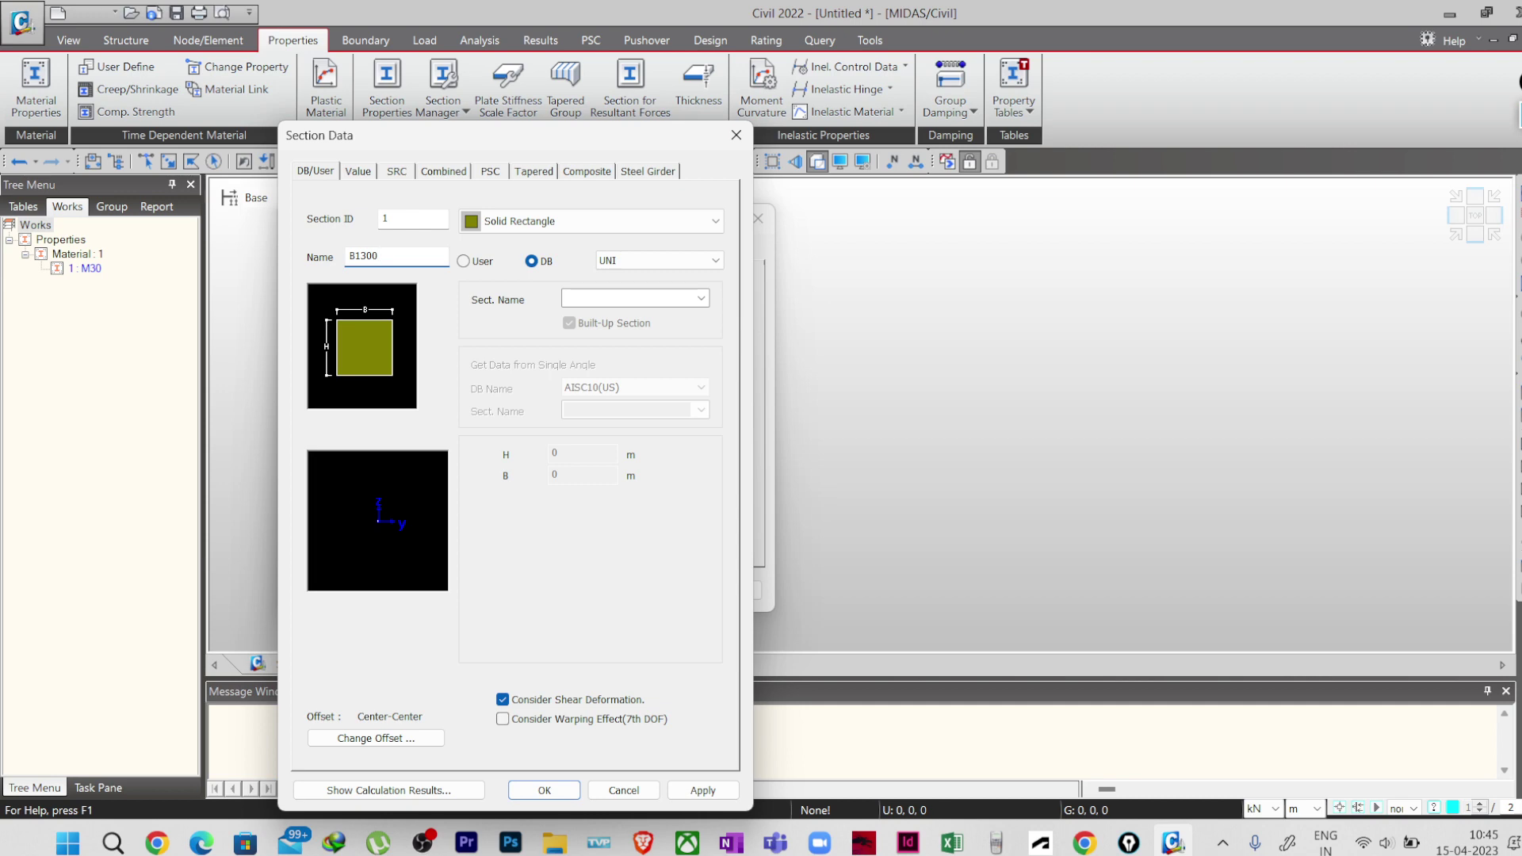
{"action": "type", "text": "00"}
{"action": "key", "text": "Home"}
{"action": "key", "text": "Right"}
{"action": "key", "text": "Right"}
{"action": "type", "text": "-"}
- Give the section user-defined dimensions of H 0.5 m and B 0.3 m, and turn off Consider Shear Deformation
{"action": "left_click", "coordinate": [464, 262]}
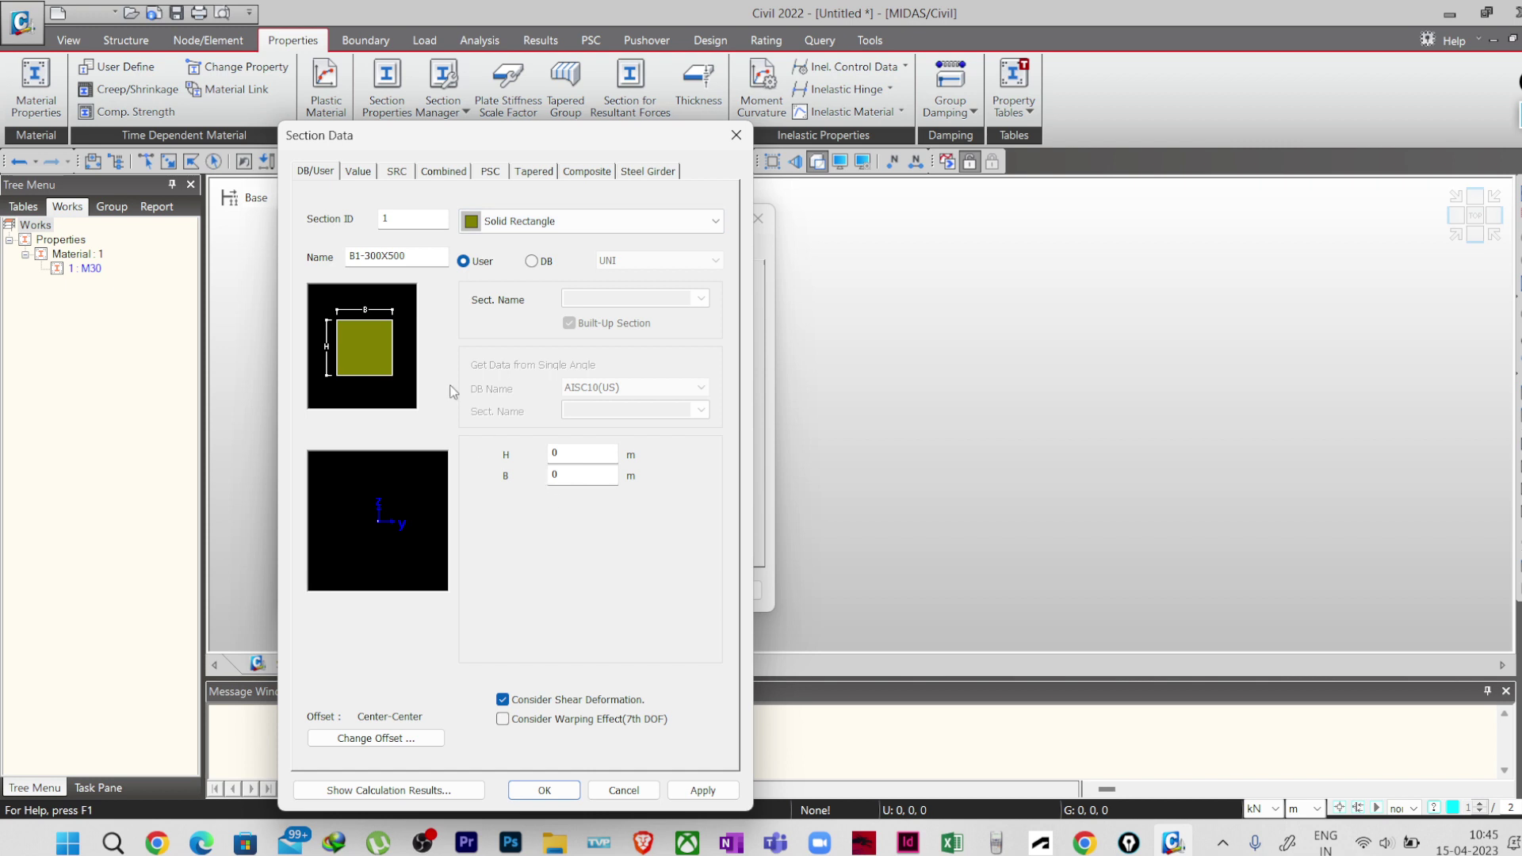
{"action": "left_click", "coordinate": [566, 455]}
{"action": "type", "text": ".5"}
{"action": "left_click", "coordinate": [566, 474]}
{"action": "type", "text": ".3"}
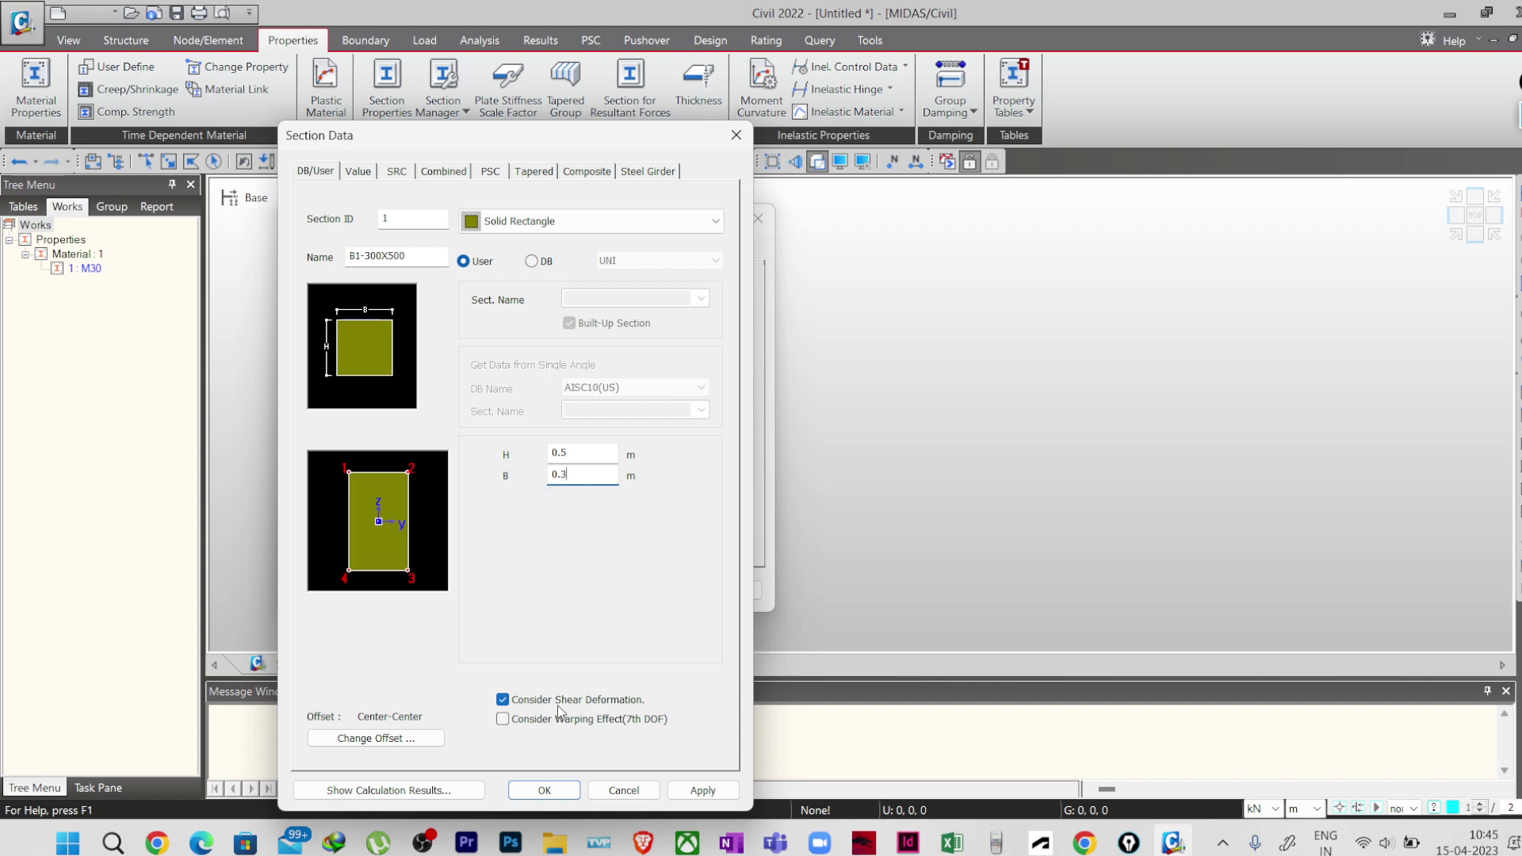
{"action": "left_click", "coordinate": [509, 703]}
- Open the section's offset settings and review the available offset positions
{"action": "left_click", "coordinate": [406, 745]}
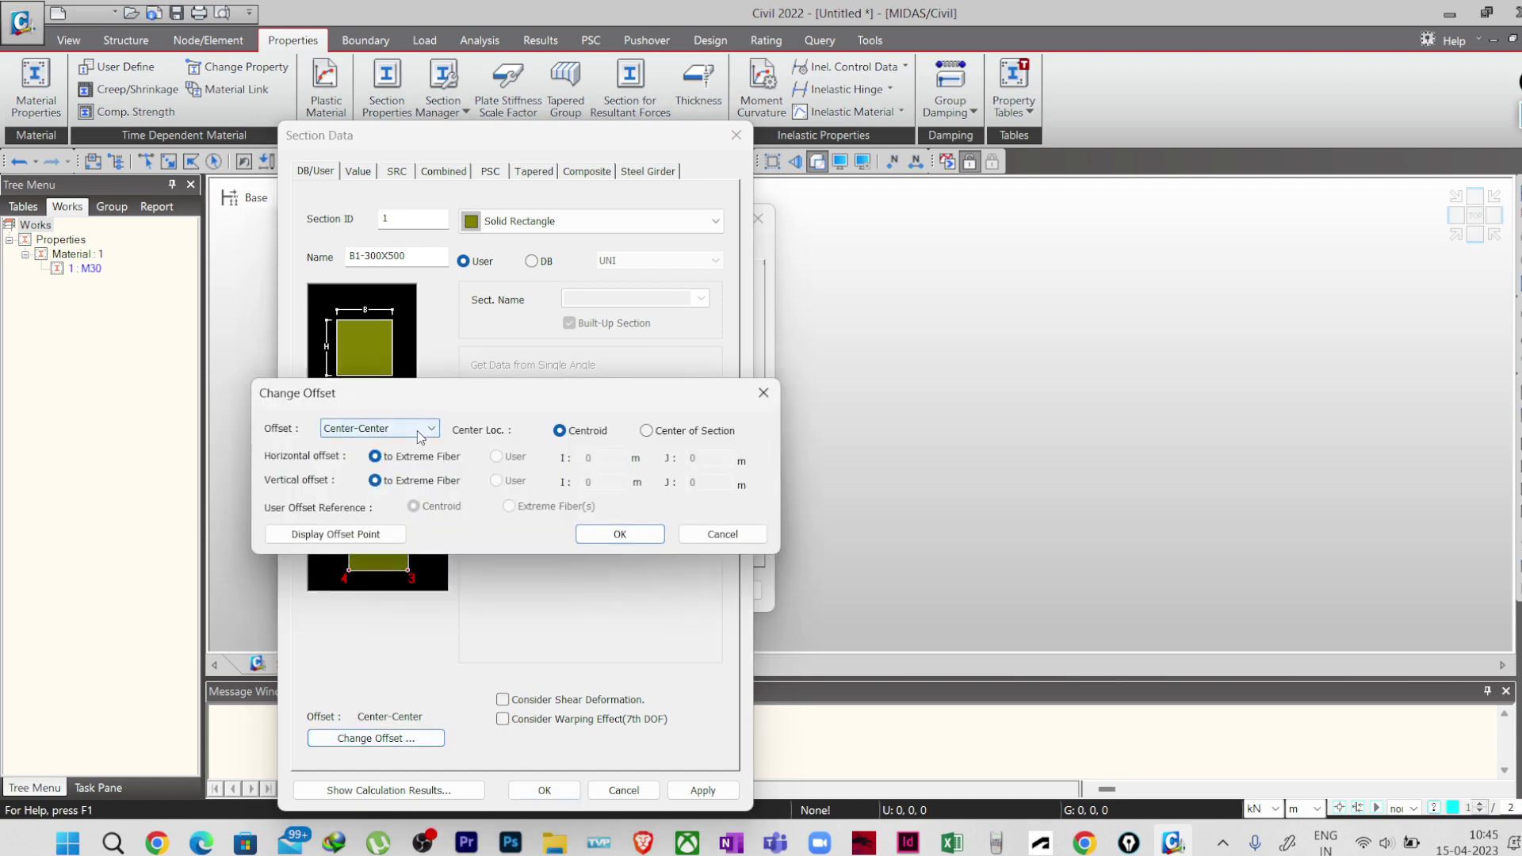
{"action": "left_click", "coordinate": [419, 436]}
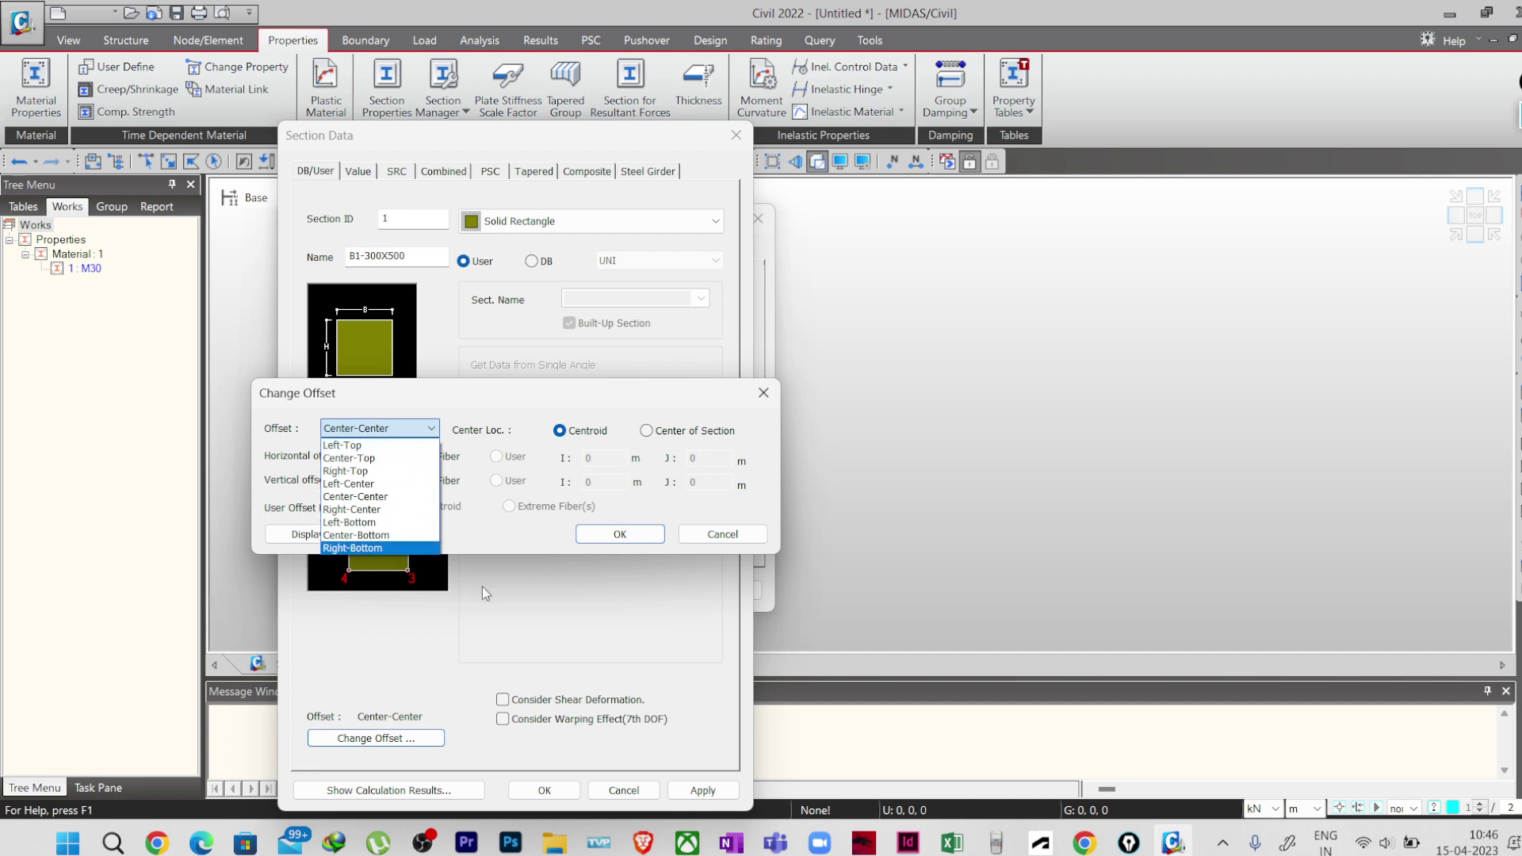
{"action": "left_click", "coordinate": [505, 544]}
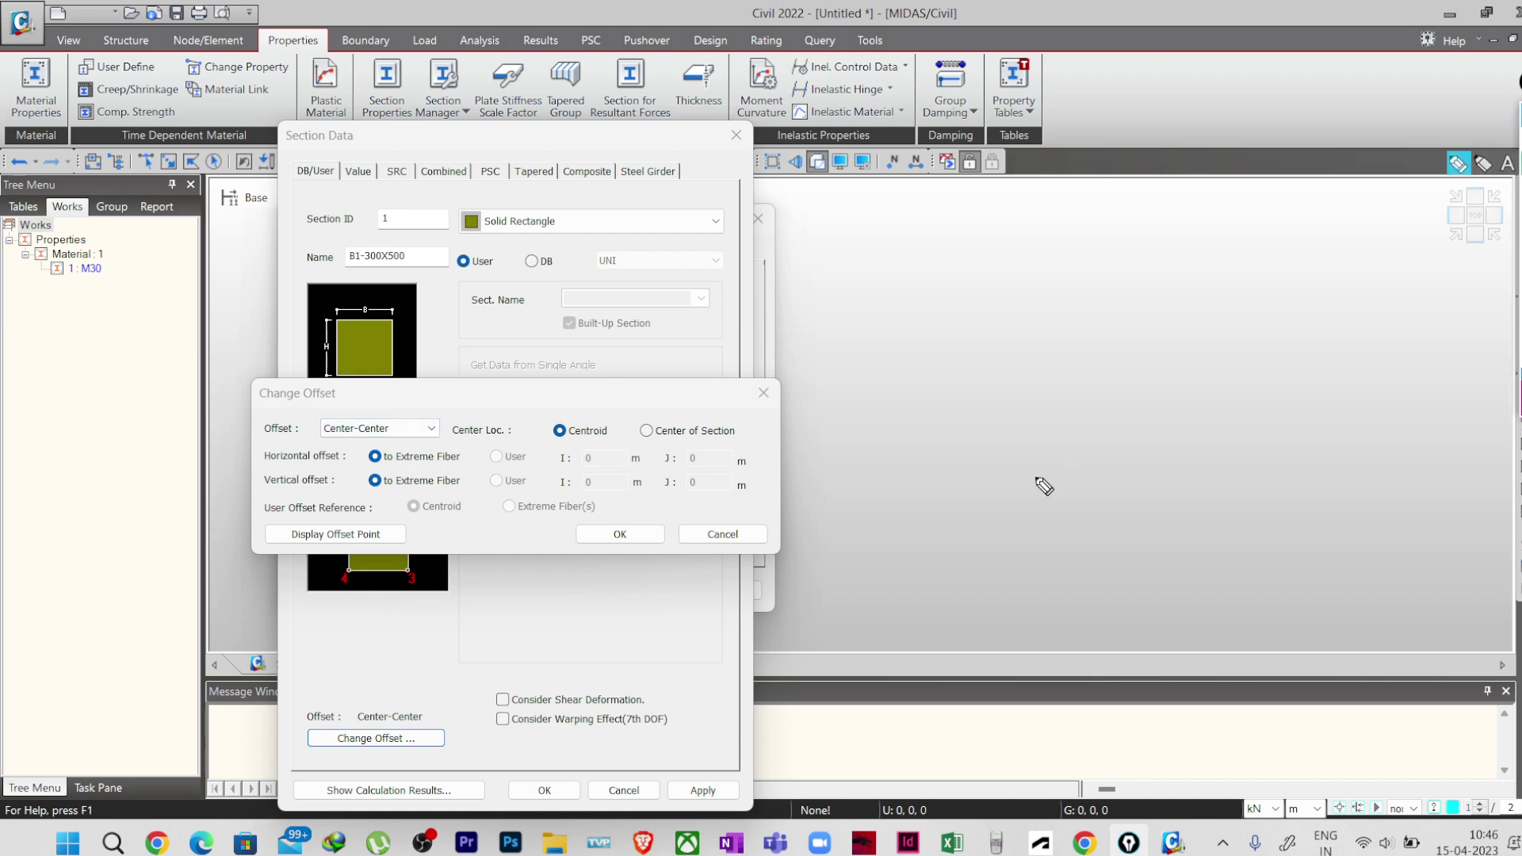
{"action": "left_click_drag", "start_coordinate": [985, 400], "coordinate": [1212, 335]}
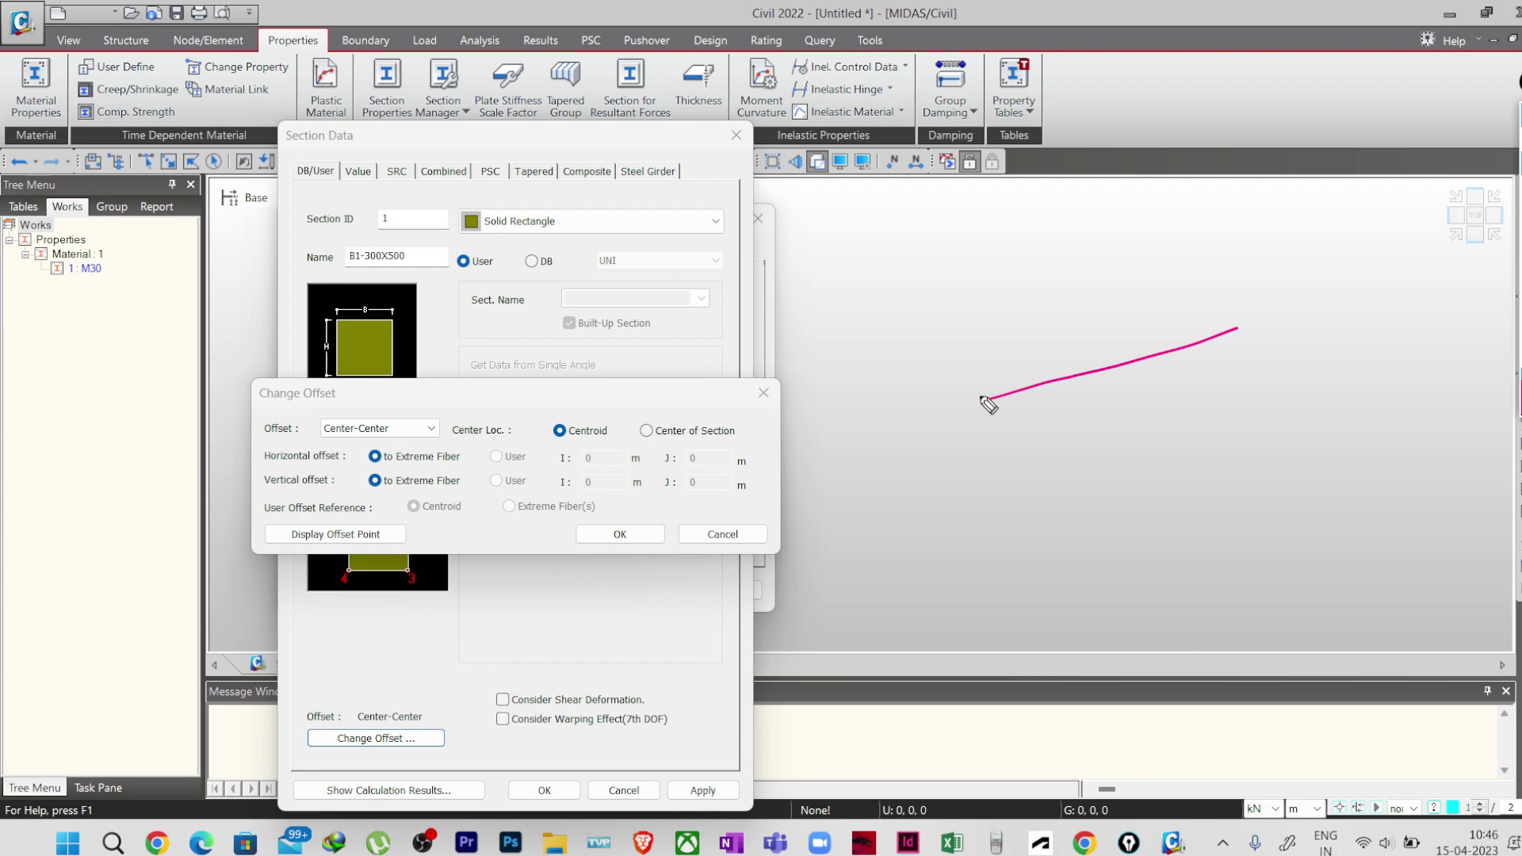
{"action": "mouse_move", "coordinate": [996, 410]}
{"action": "left_mouse_down"}
{"action": "mouse_move", "coordinate": [976, 396]}
{"action": "mouse_move", "coordinate": [978, 440]}
{"action": "mouse_move", "coordinate": [998, 454]}
{"action": "mouse_move", "coordinate": [995, 410]}
{"action": "left_mouse_up"}
{"action": "mouse_move", "coordinate": [1012, 428]}
{"action": "left_mouse_down"}
{"action": "mouse_move", "coordinate": [1256, 357]}
{"action": "mouse_move", "coordinate": [1242, 339]}
{"action": "mouse_move", "coordinate": [1237, 373]}
{"action": "left_mouse_up"}
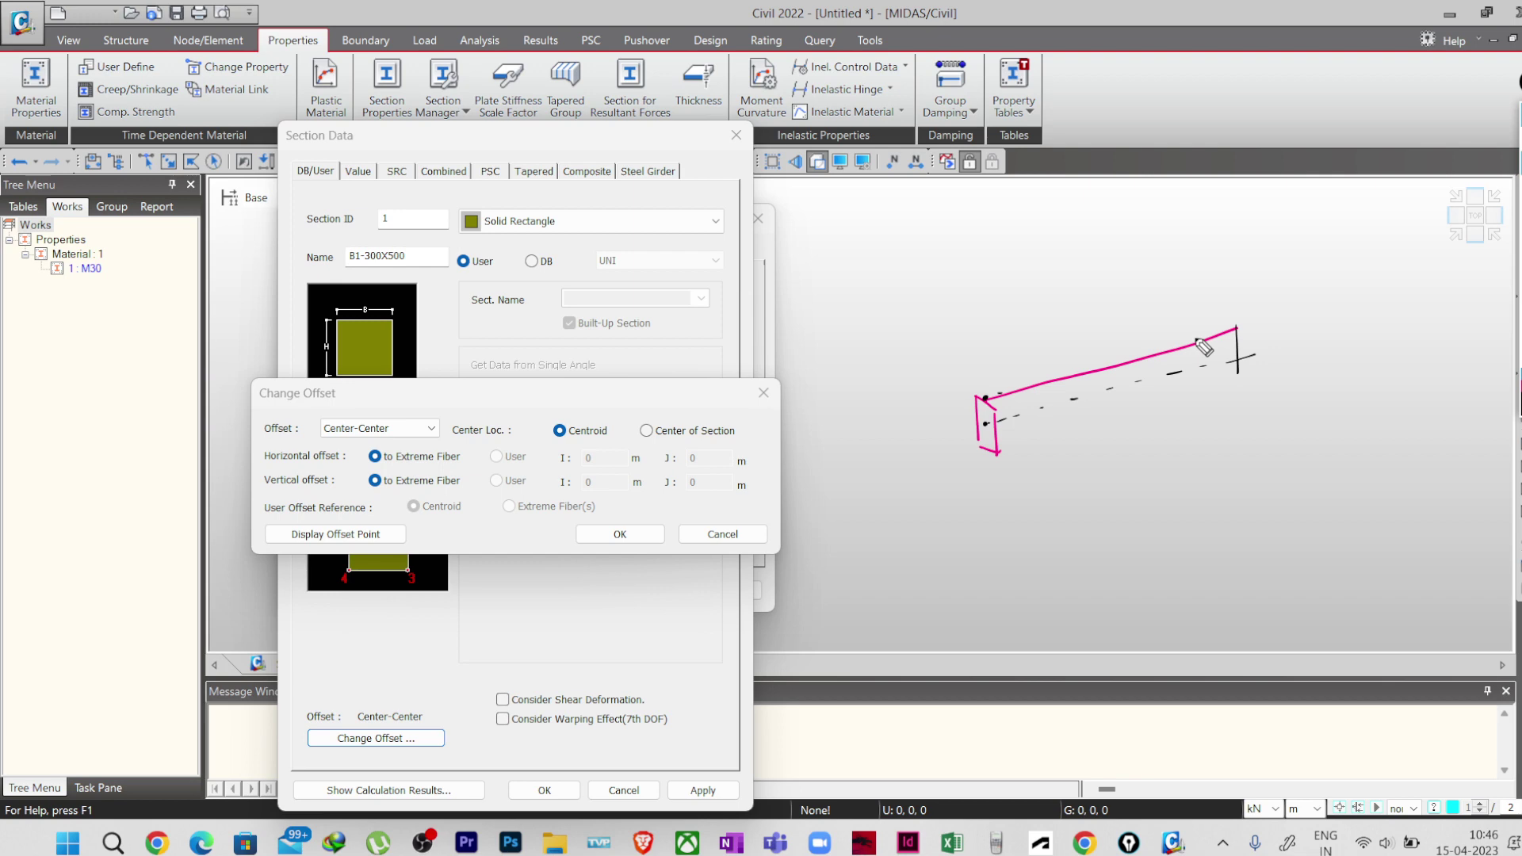
{"action": "key", "text": "Escape"}
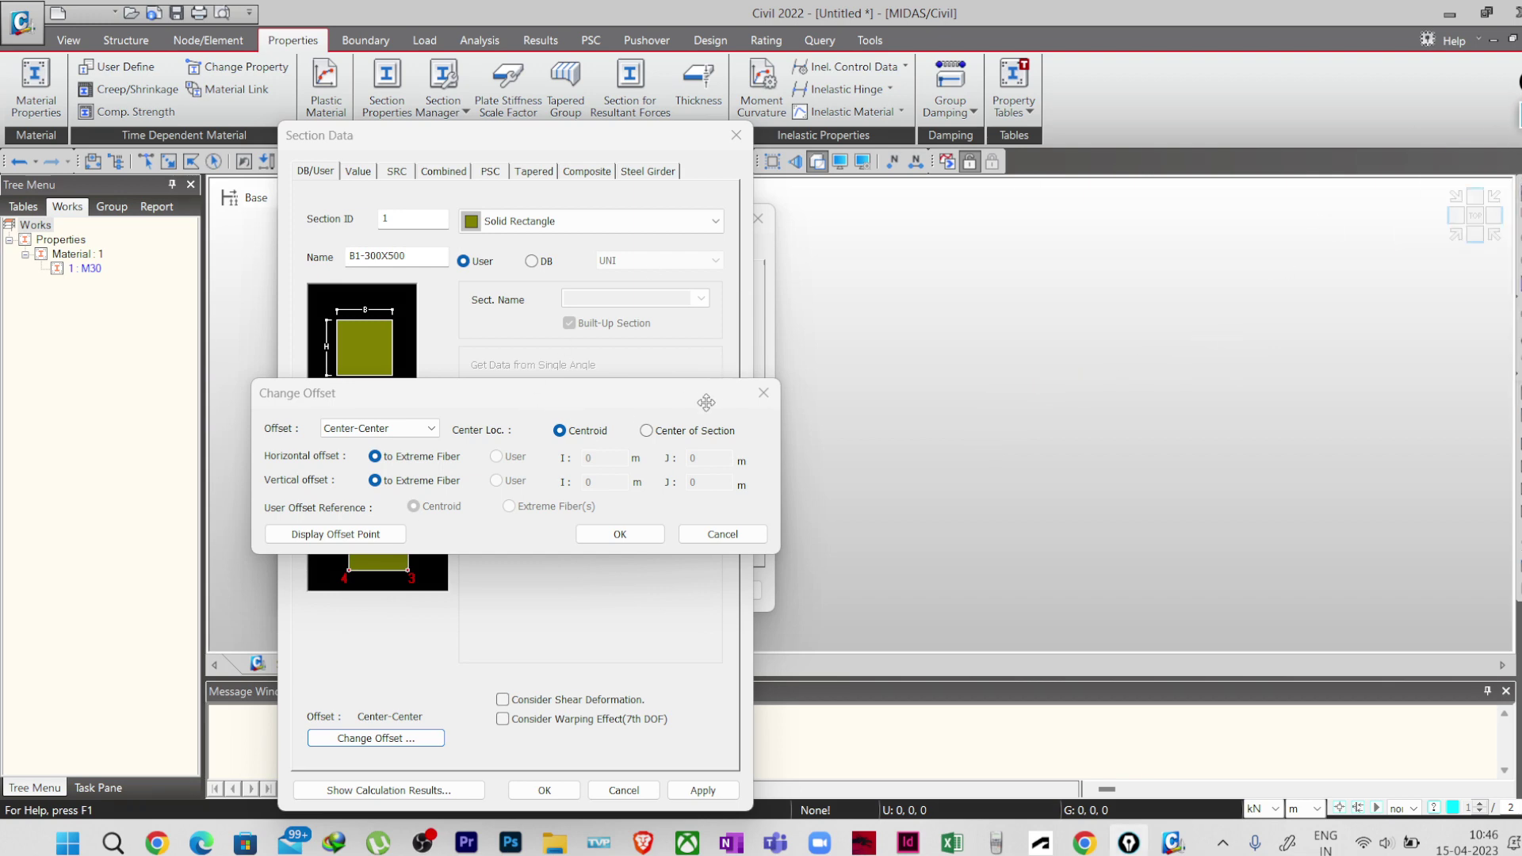
- Accept the Center-Center offset and add the B1-300X500 section to the section list
{"action": "left_click", "coordinate": [620, 534]}
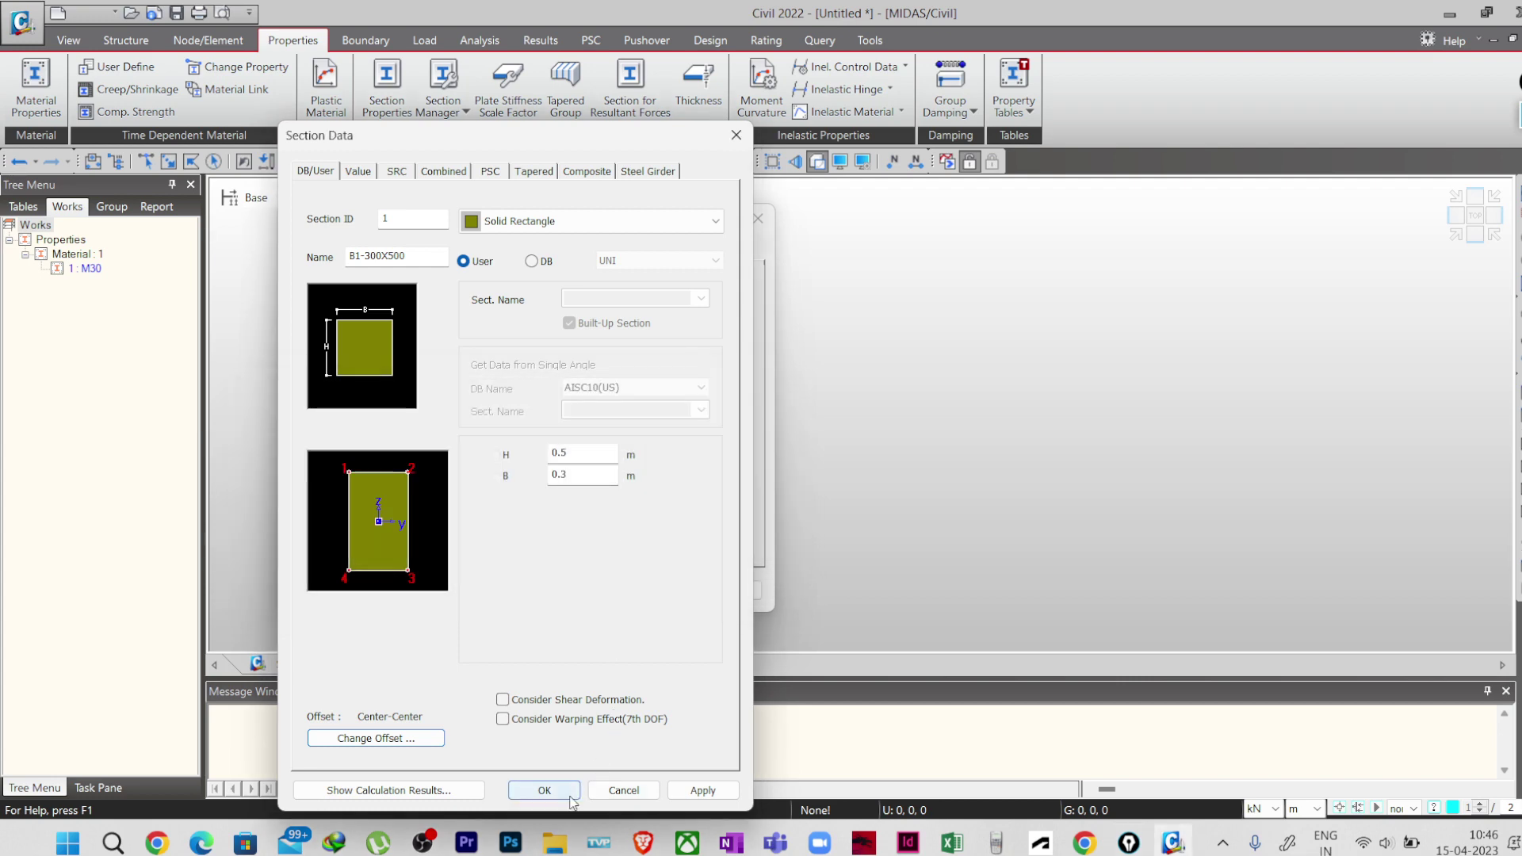
{"action": "left_click", "coordinate": [545, 790]}
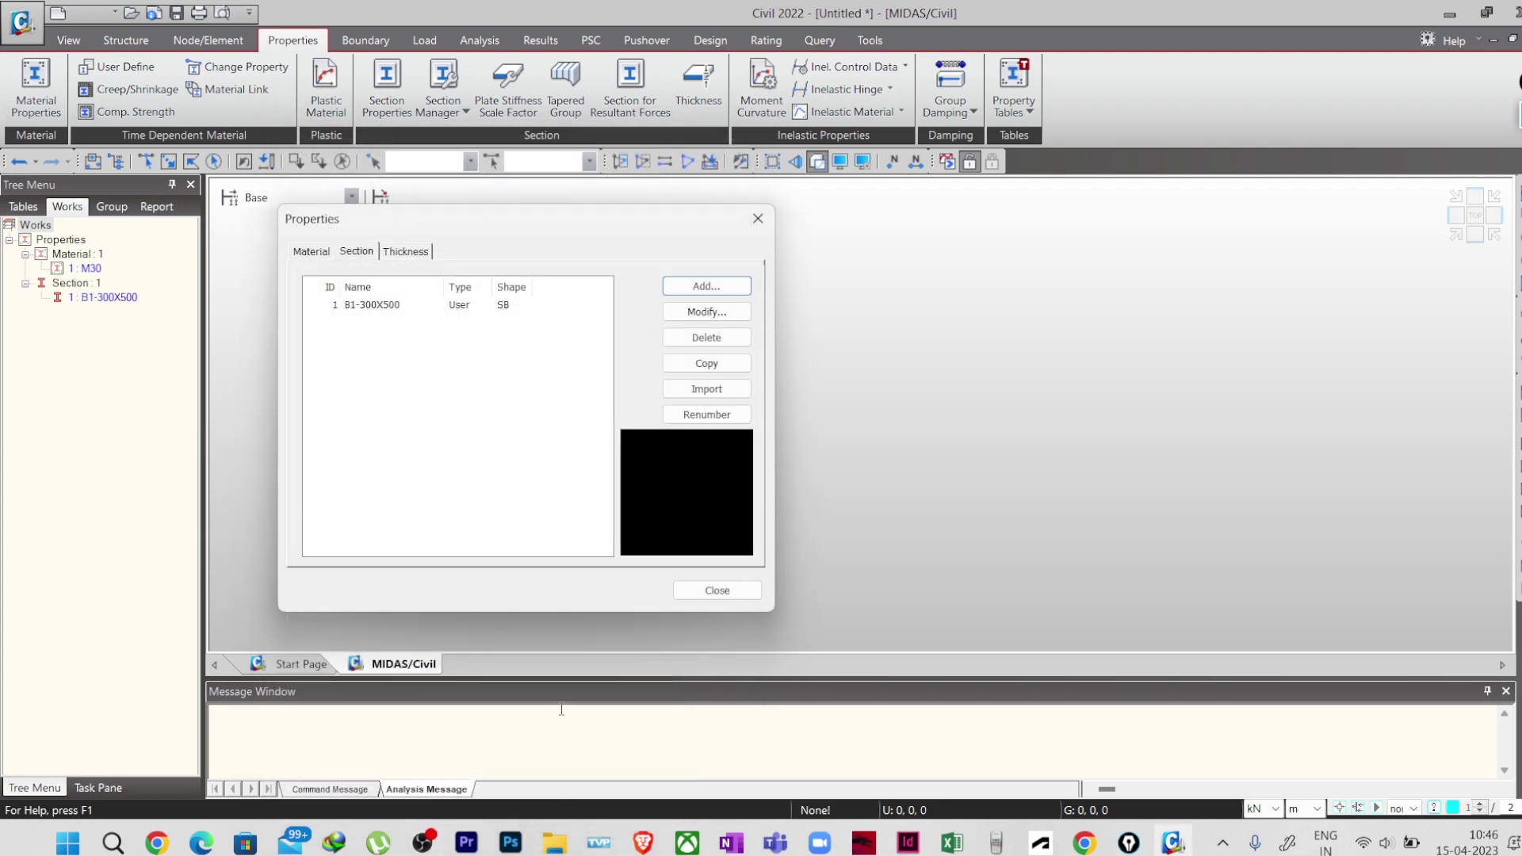
- Add a thickness property with a single in-plane and out-of-plane value of 0.15 m
{"action": "left_click", "coordinate": [412, 252]}
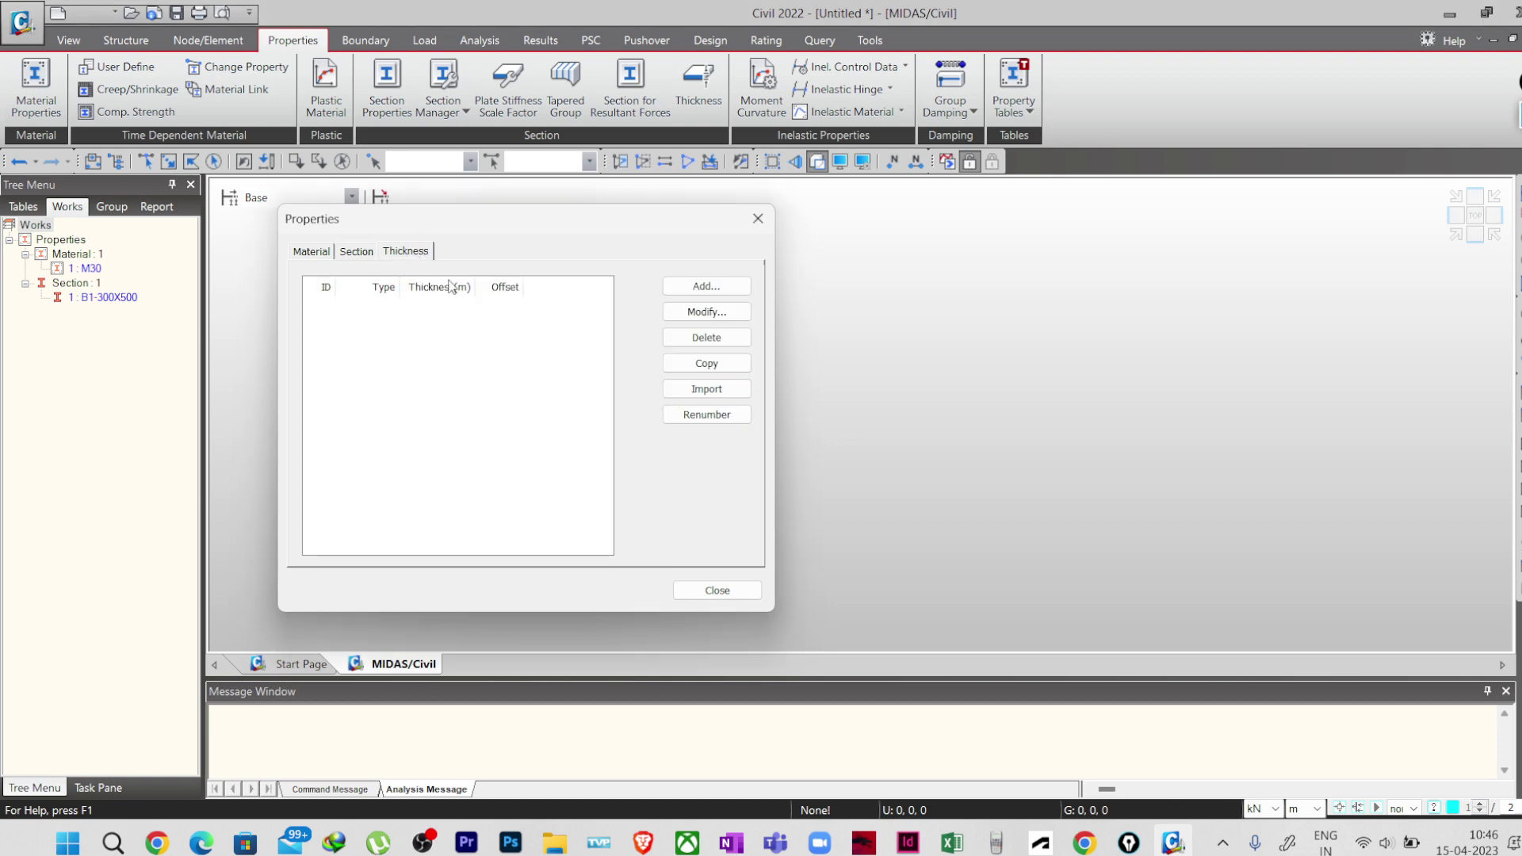
{"action": "left_click", "coordinate": [692, 290]}
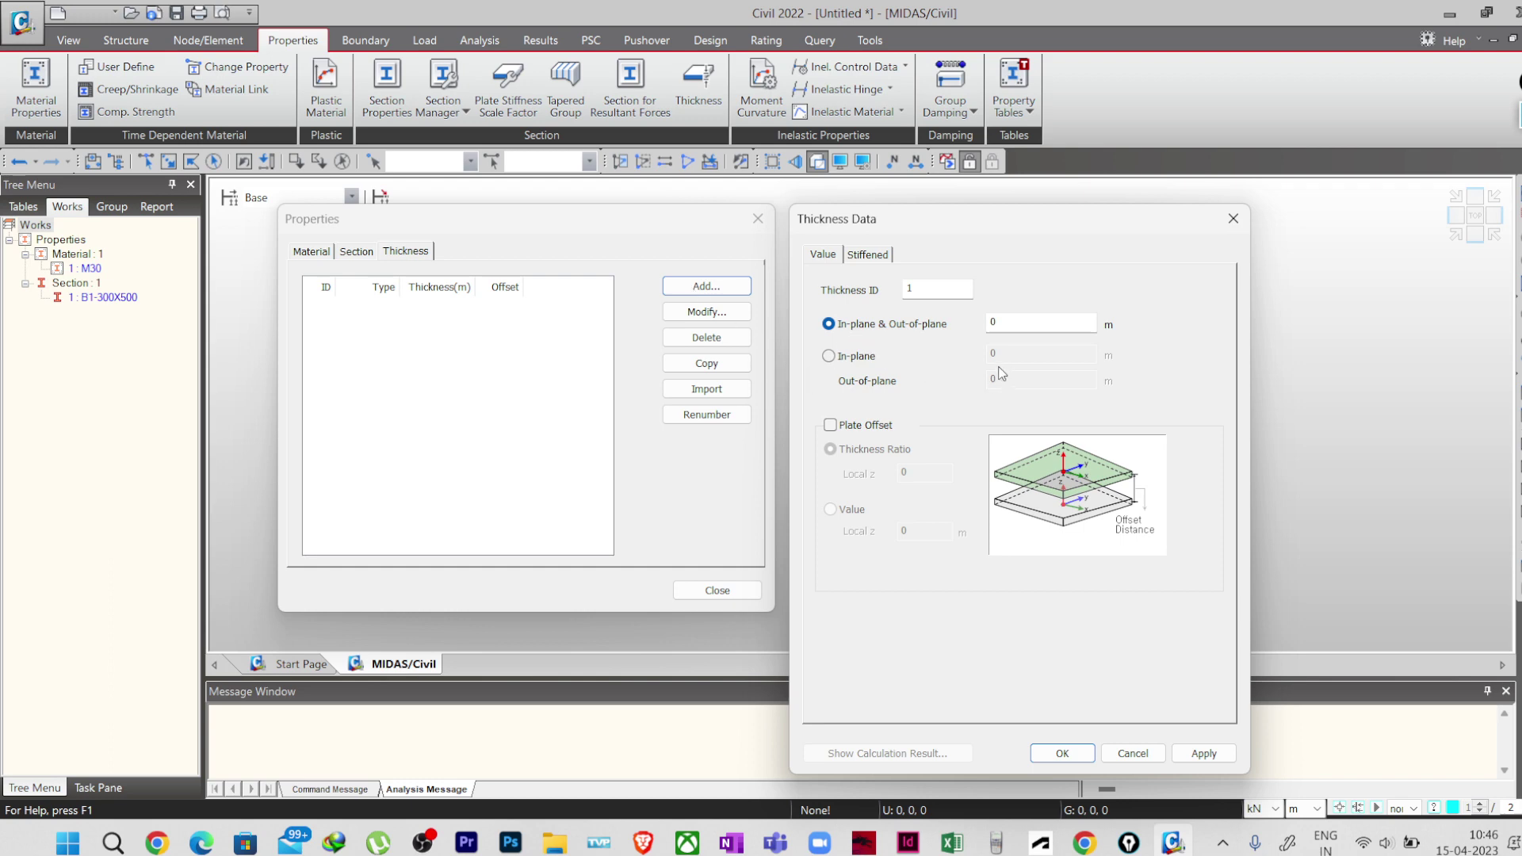
{"action": "left_click", "coordinate": [836, 358]}
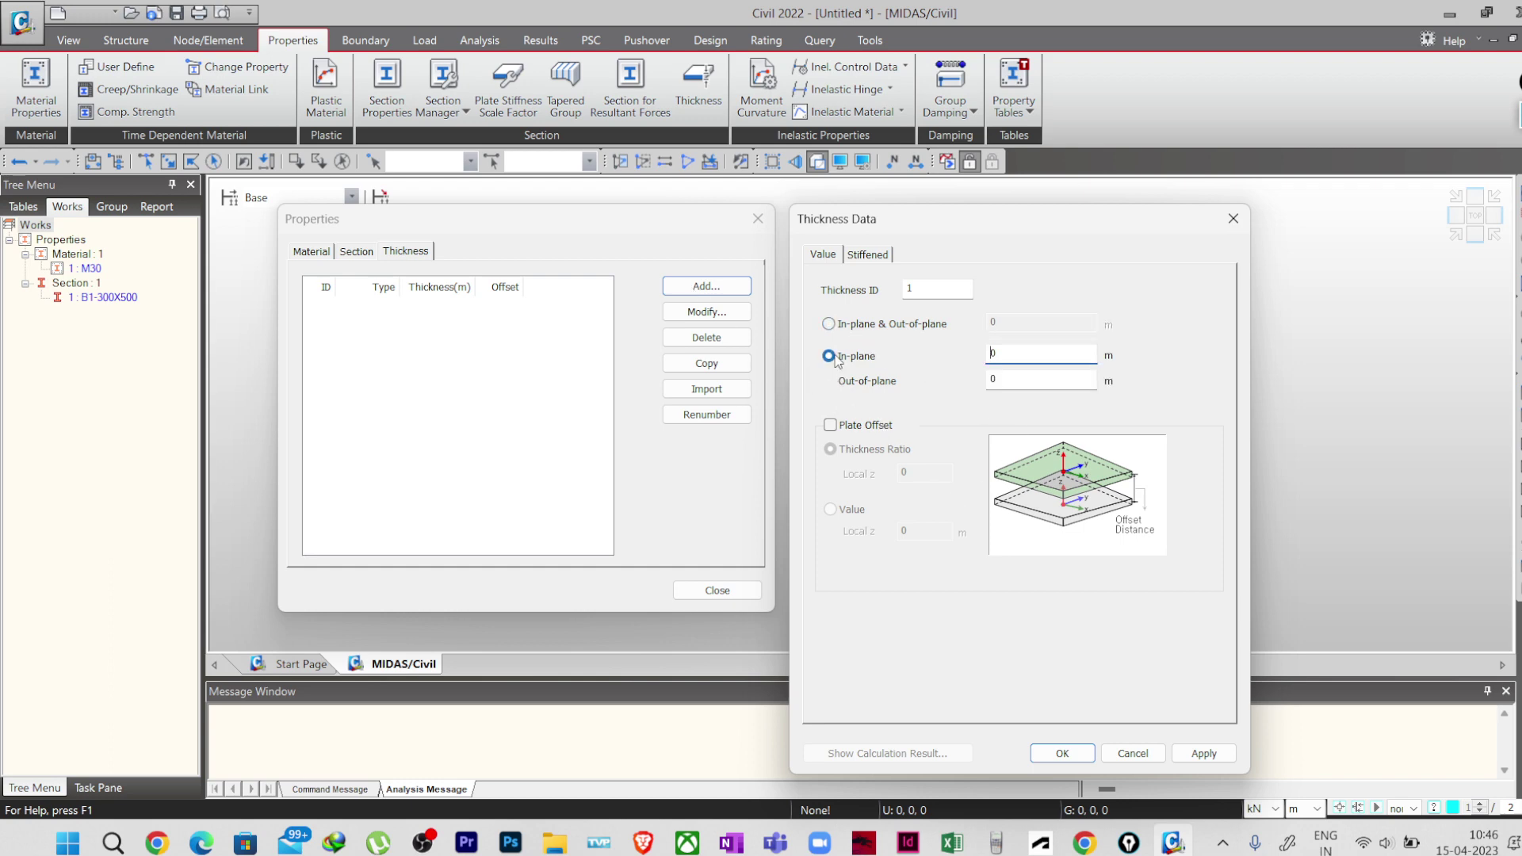
{"action": "left_click", "coordinate": [844, 330]}
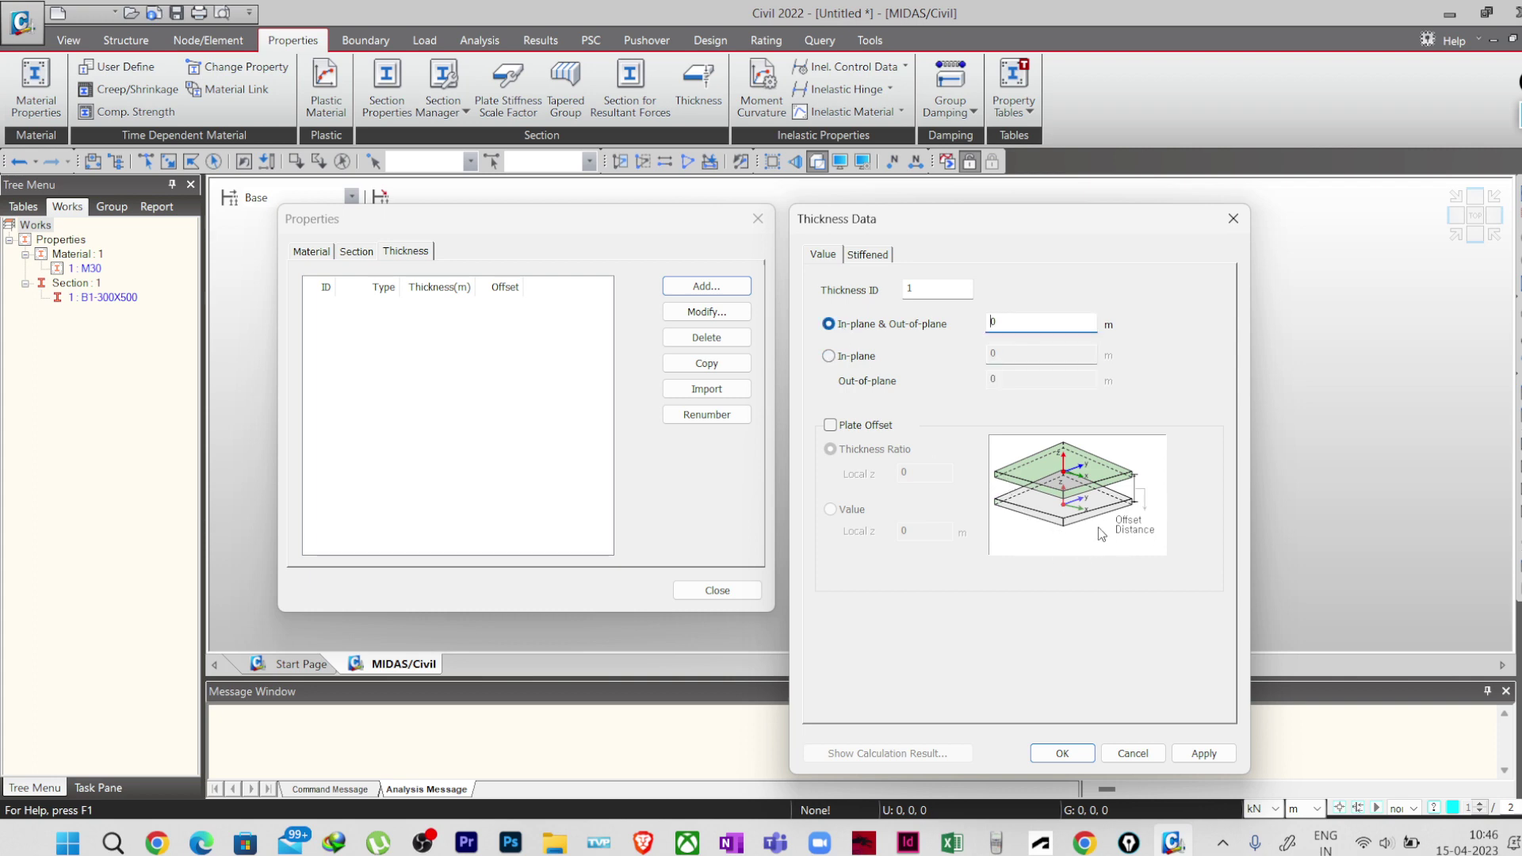
{"action": "left_click", "coordinate": [854, 363]}
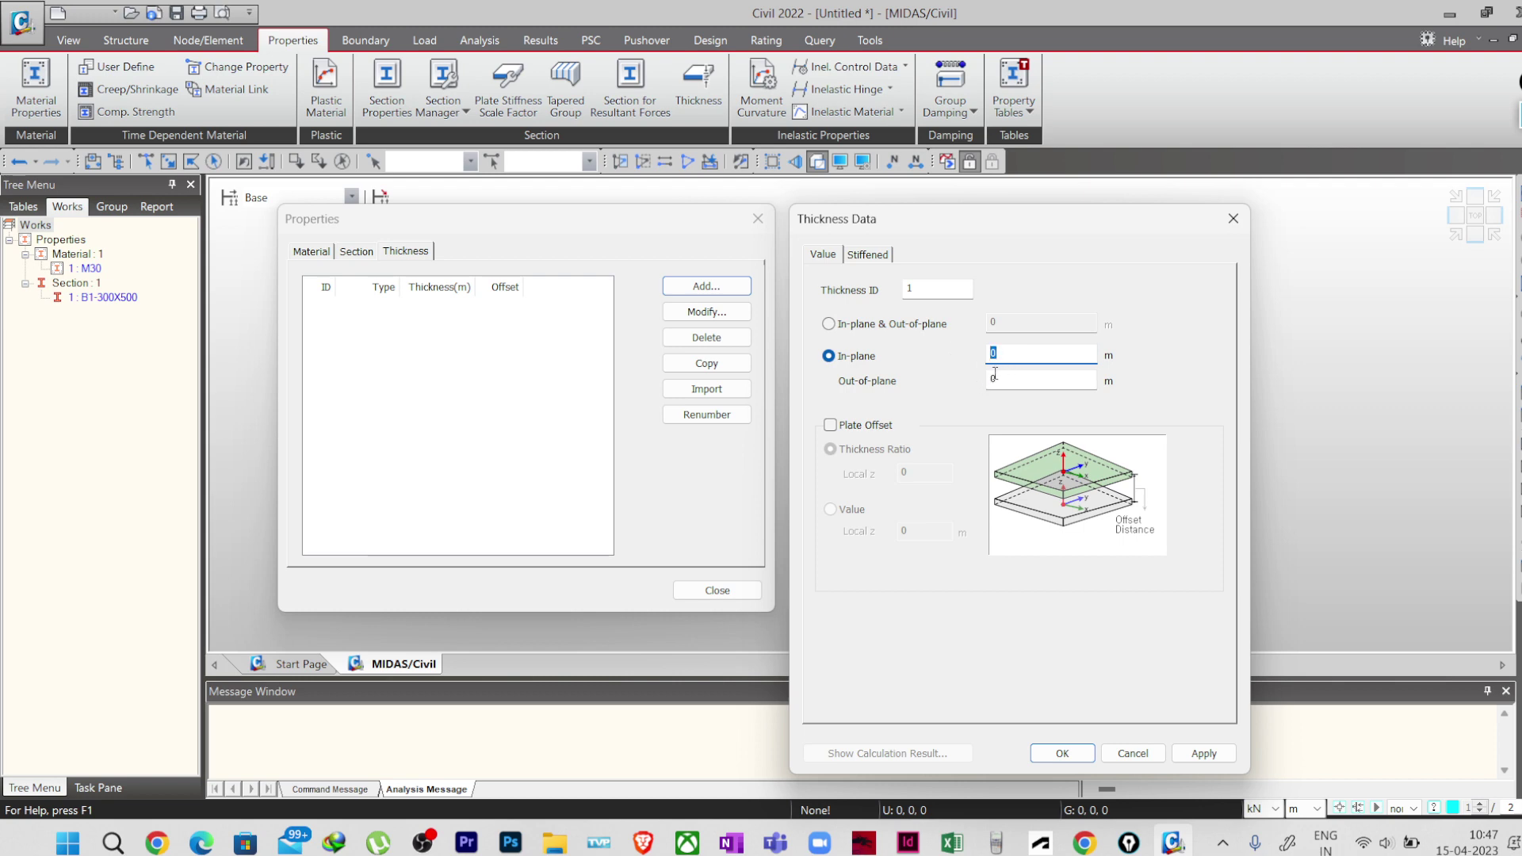
{"action": "left_click", "coordinate": [866, 325]}
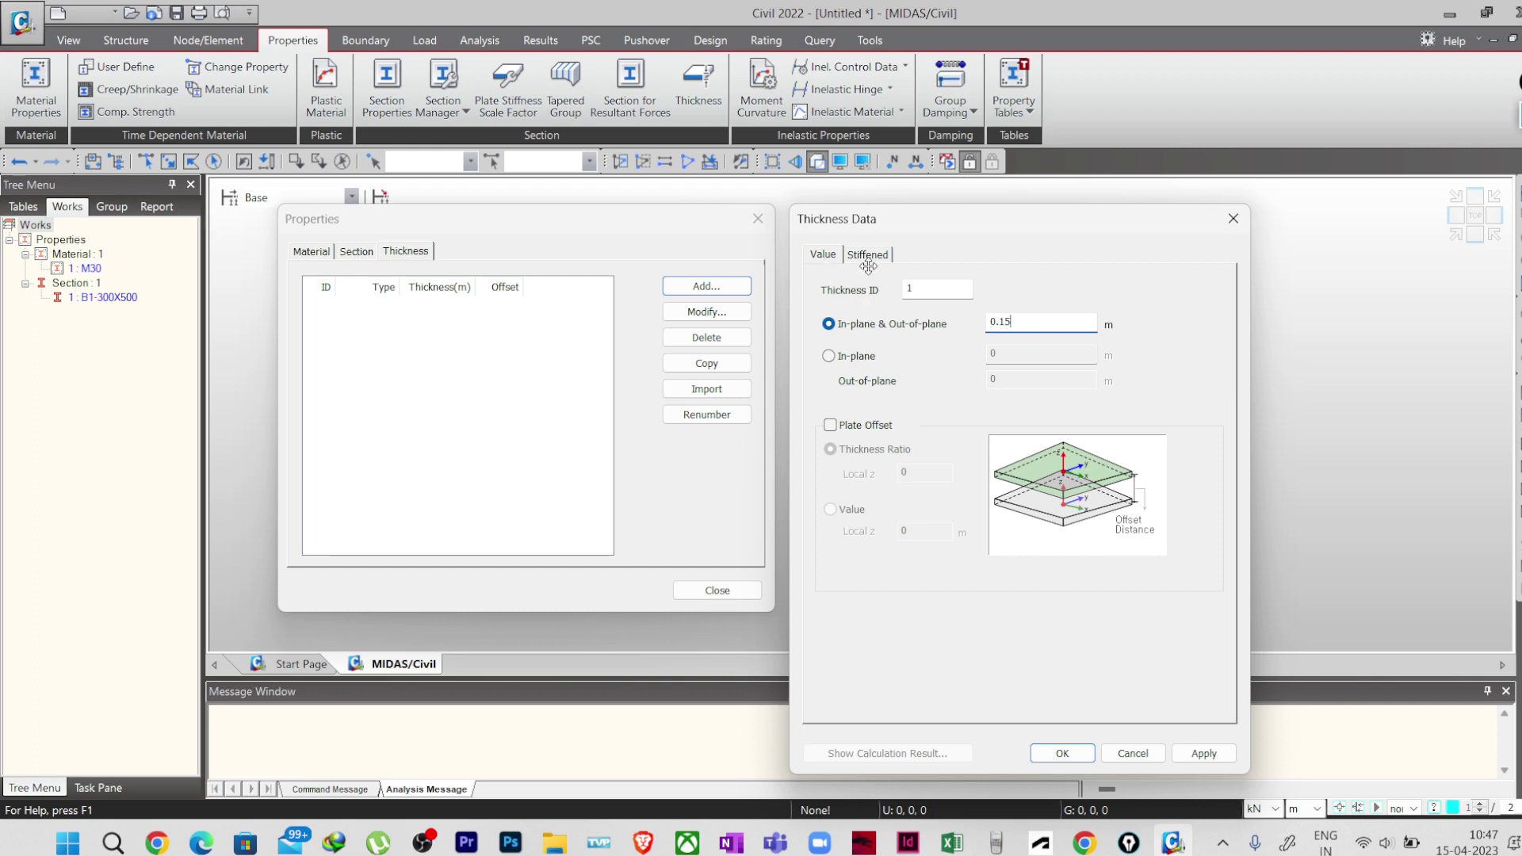
{"action": "left_click", "coordinate": [1062, 753]}
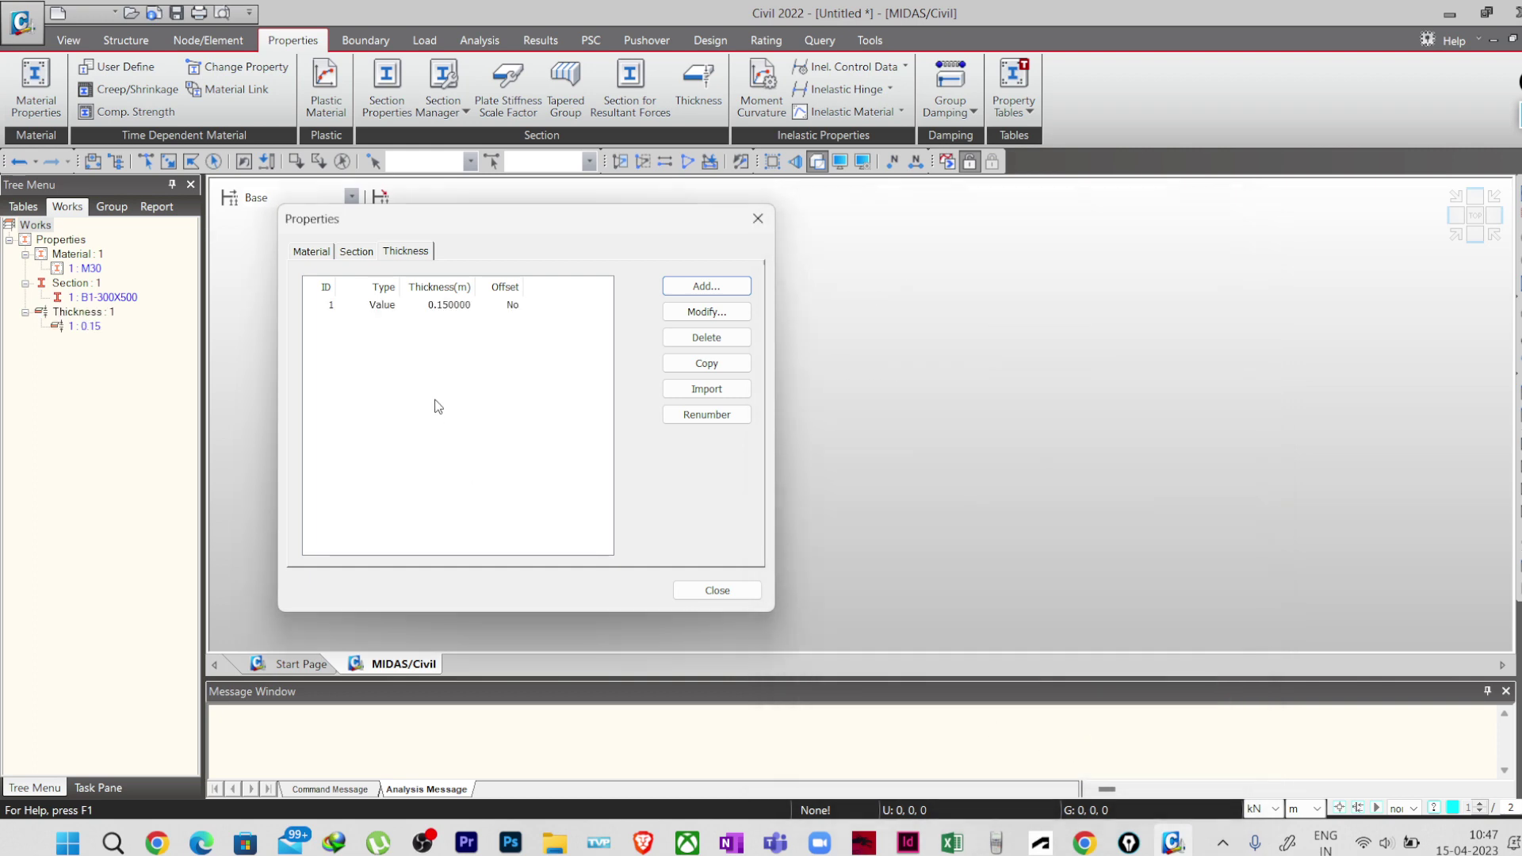
- Review the defined material, section and thickness in the property lists and in the model's works tree
{"action": "left_click", "coordinate": [456, 310]}
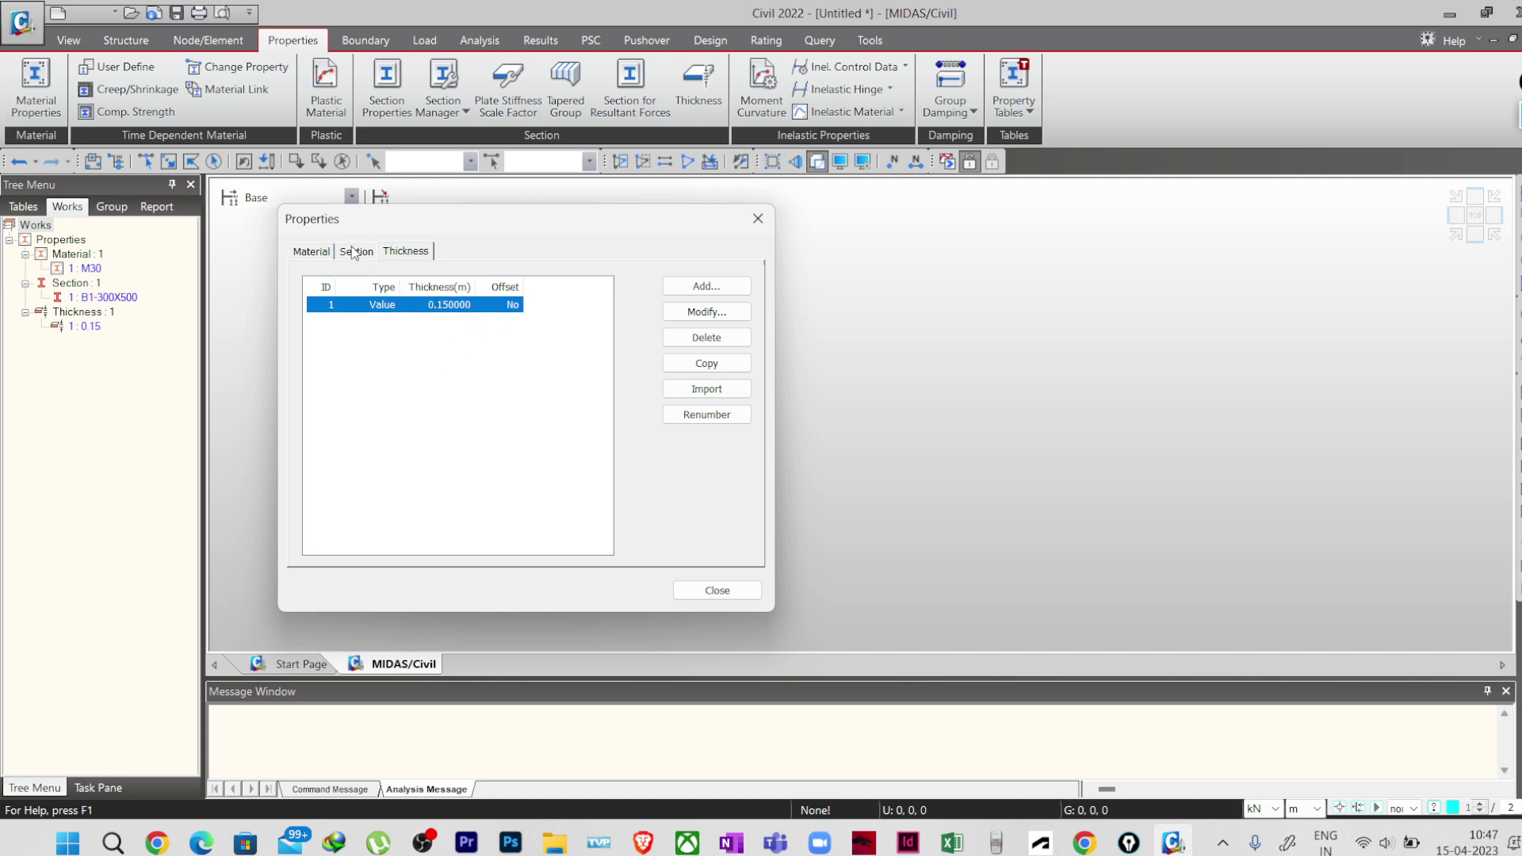
{"action": "left_click", "coordinate": [354, 252]}
{"action": "left_click", "coordinate": [319, 252]}
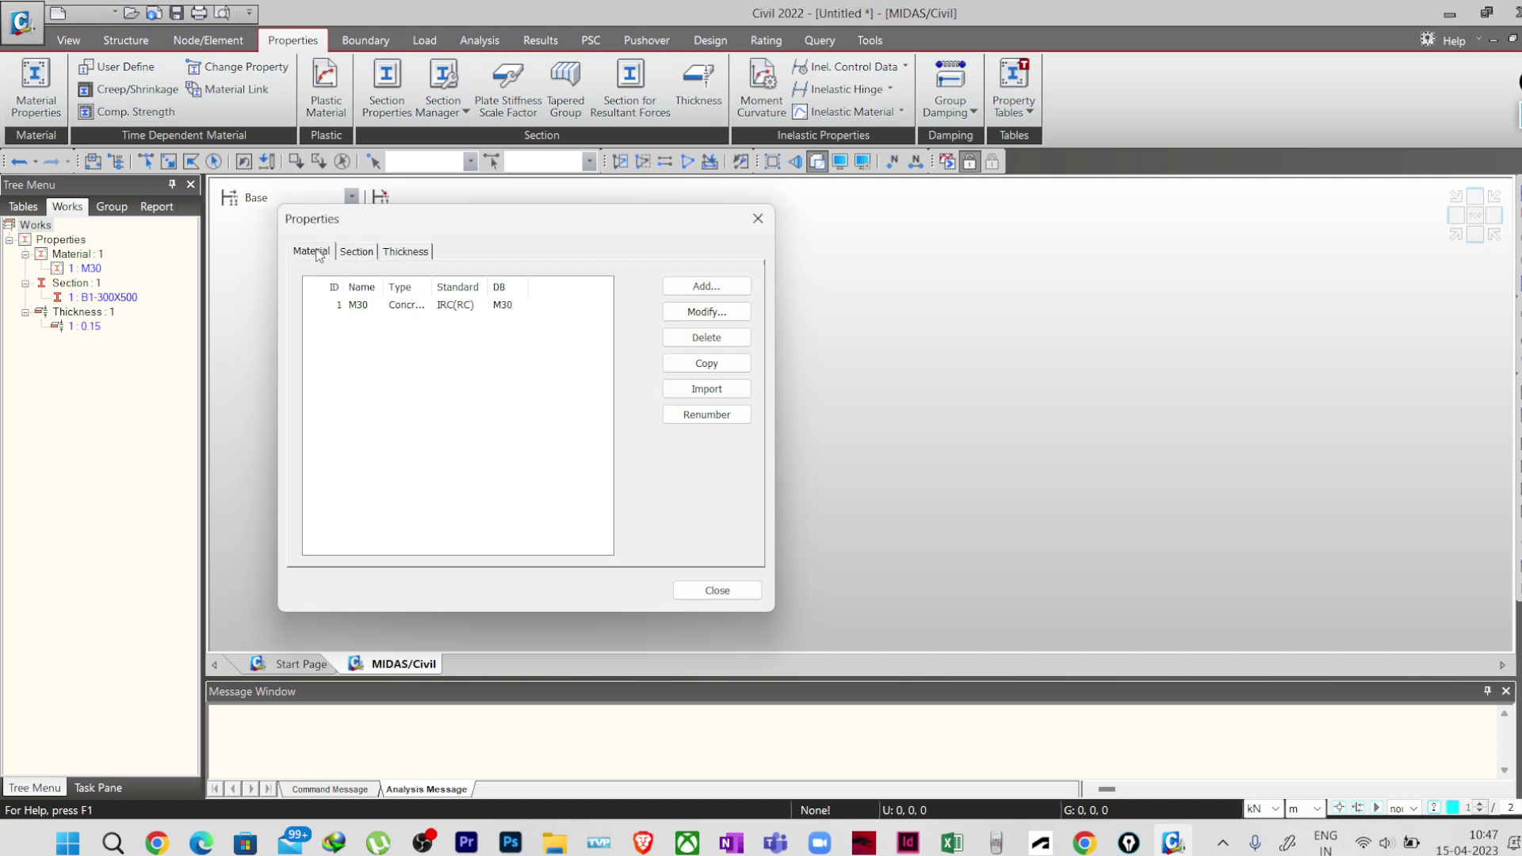
{"action": "left_click", "coordinate": [372, 259]}
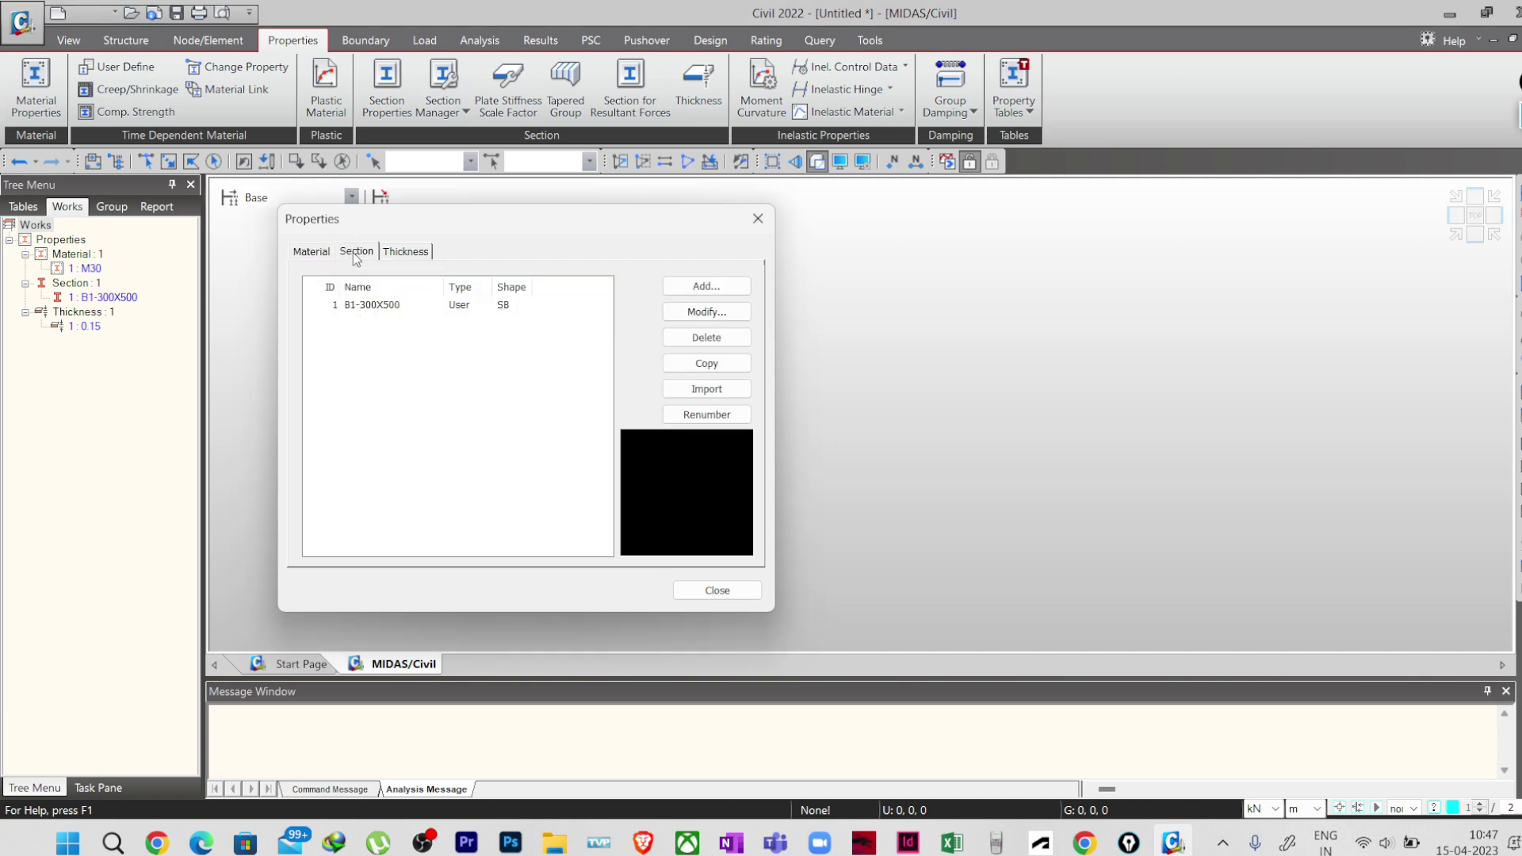
{"action": "left_click", "coordinate": [402, 252]}
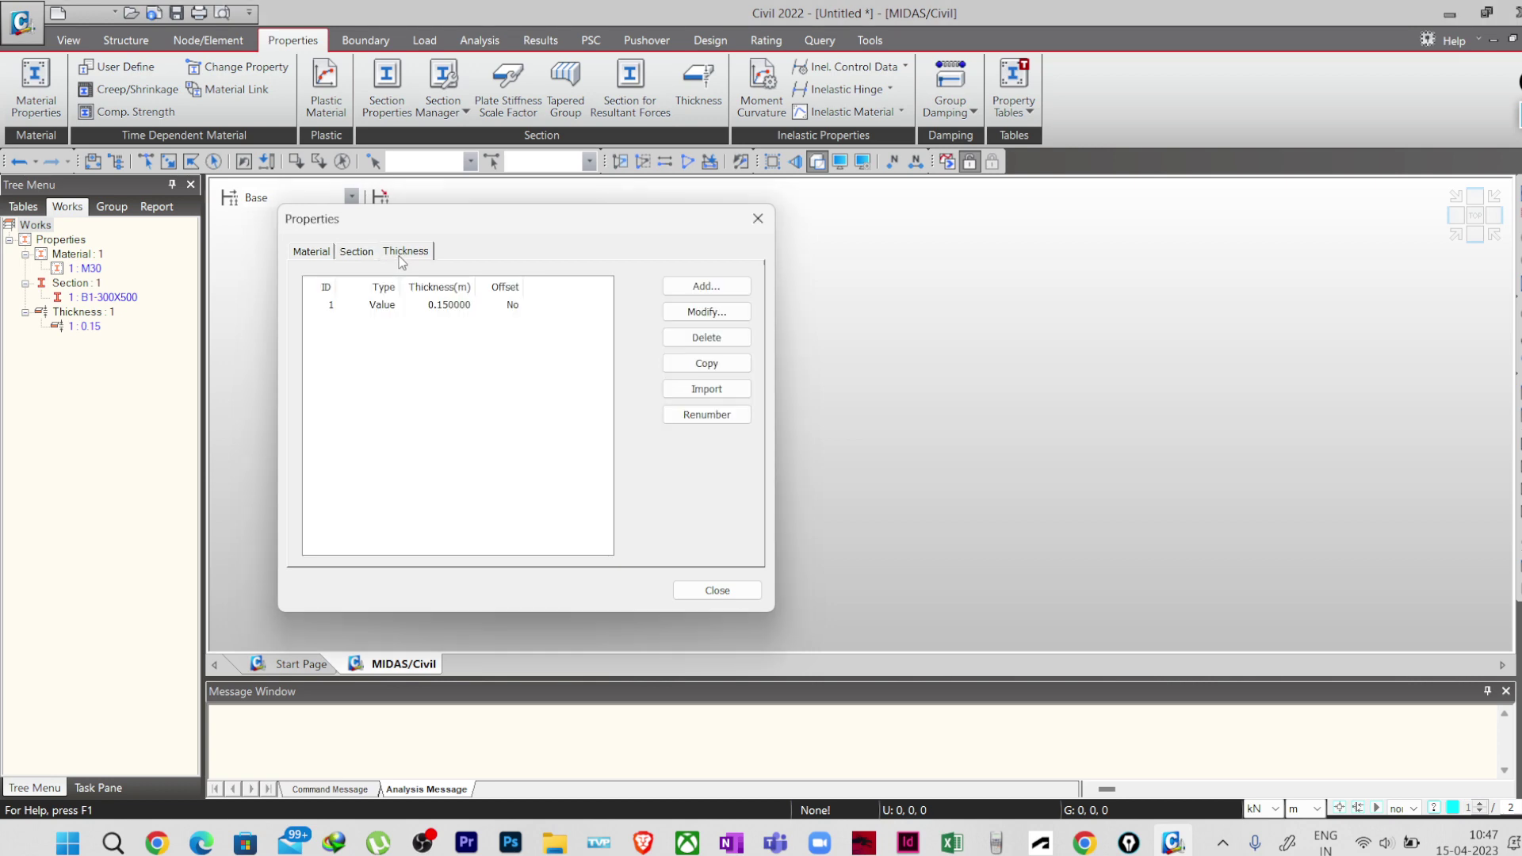
{"action": "left_click", "coordinate": [718, 591]}
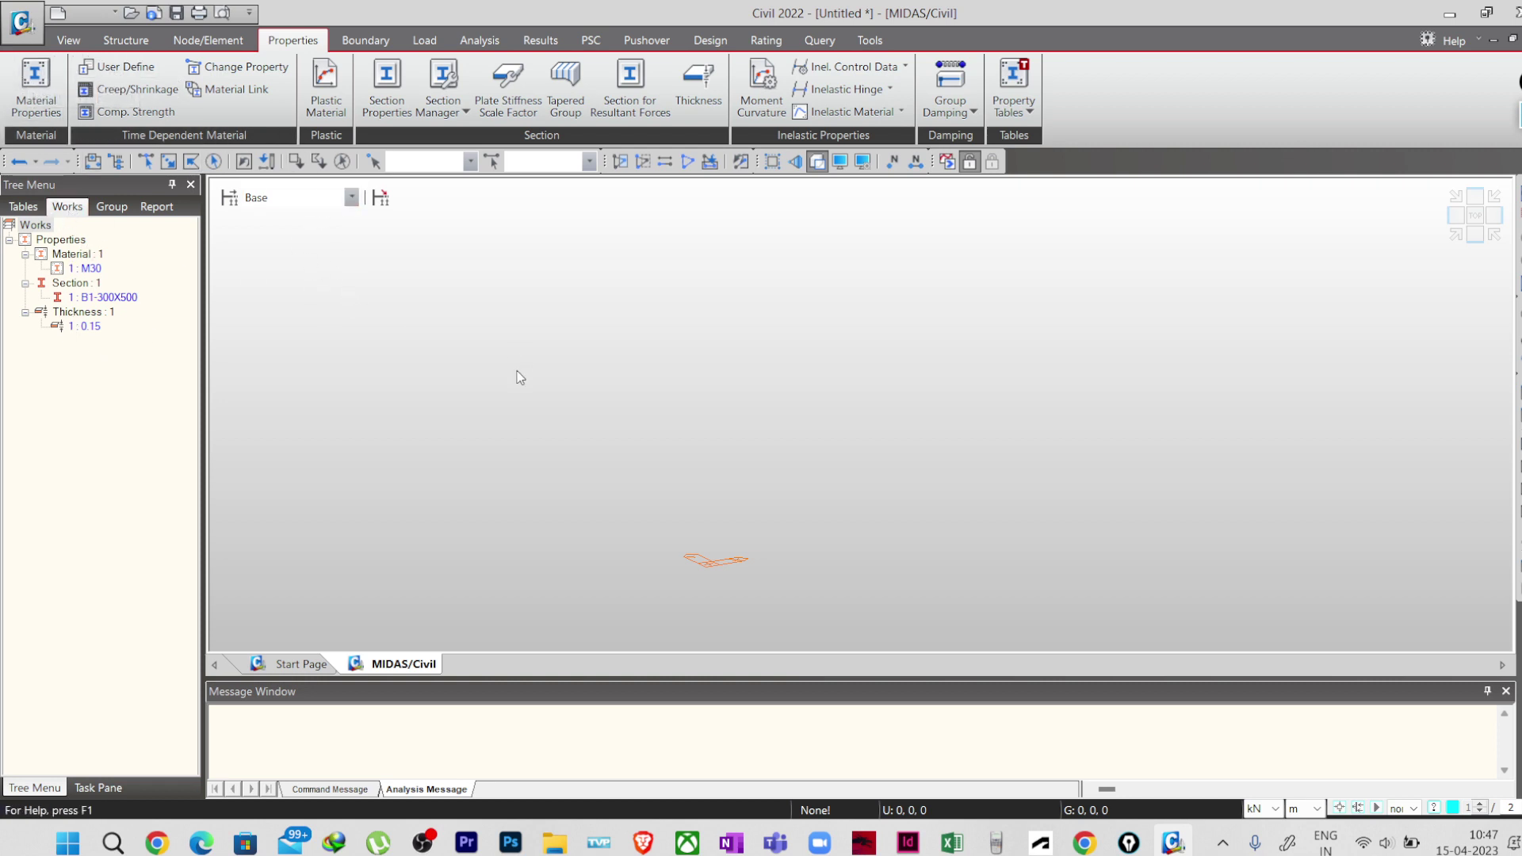
{"action": "left_click", "coordinate": [89, 269]}
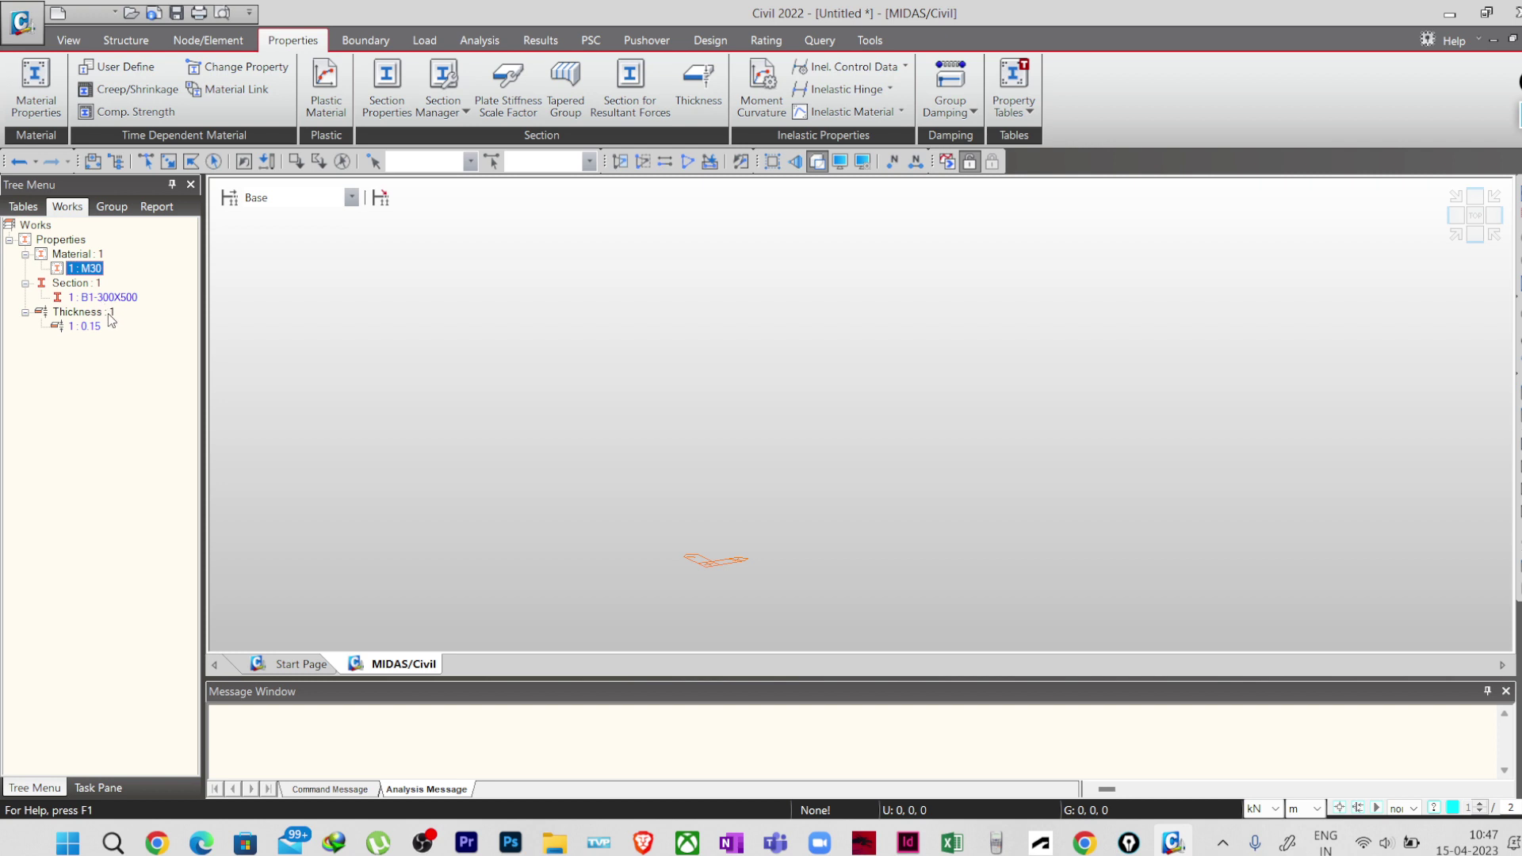
{"action": "left_click", "coordinate": [115, 299]}
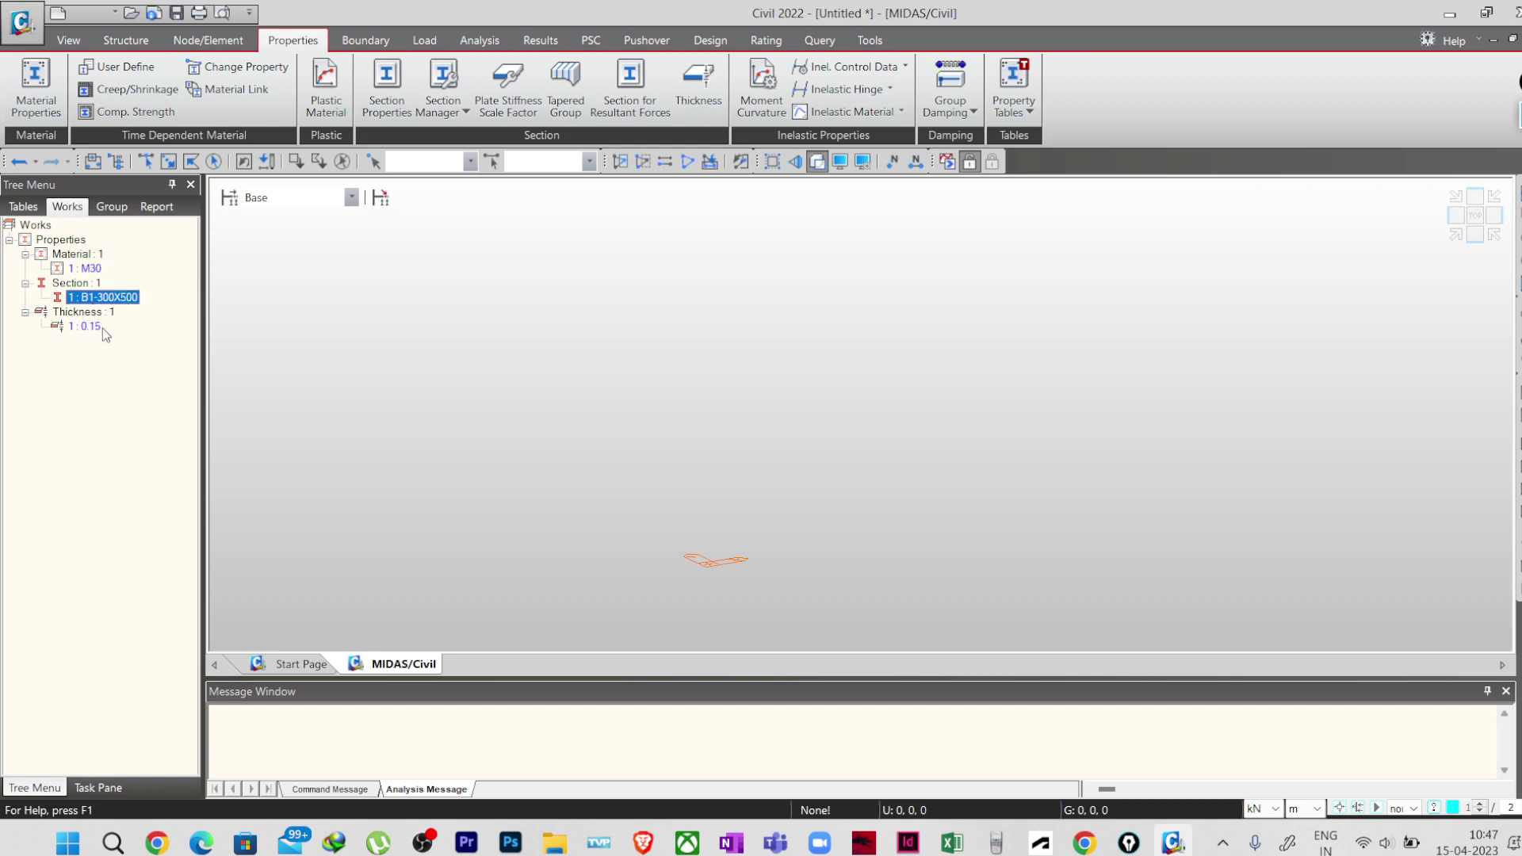
{"action": "left_click", "coordinate": [91, 328]}
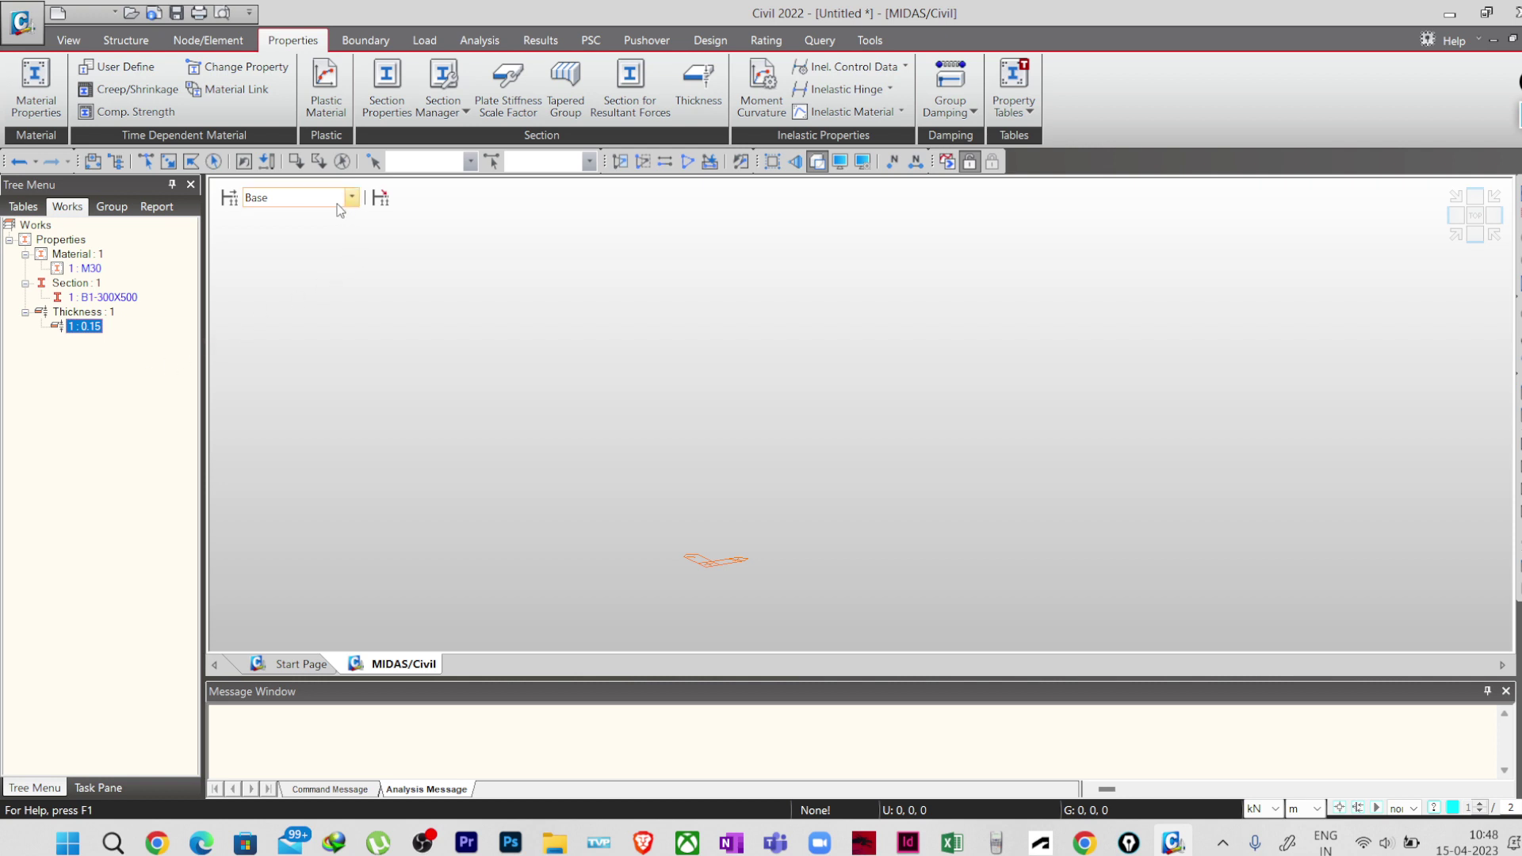
- Create two nodes at coordinates 0, 0, 0 and 5, 0, 0 m
{"action": "left_click", "coordinate": [208, 39]}
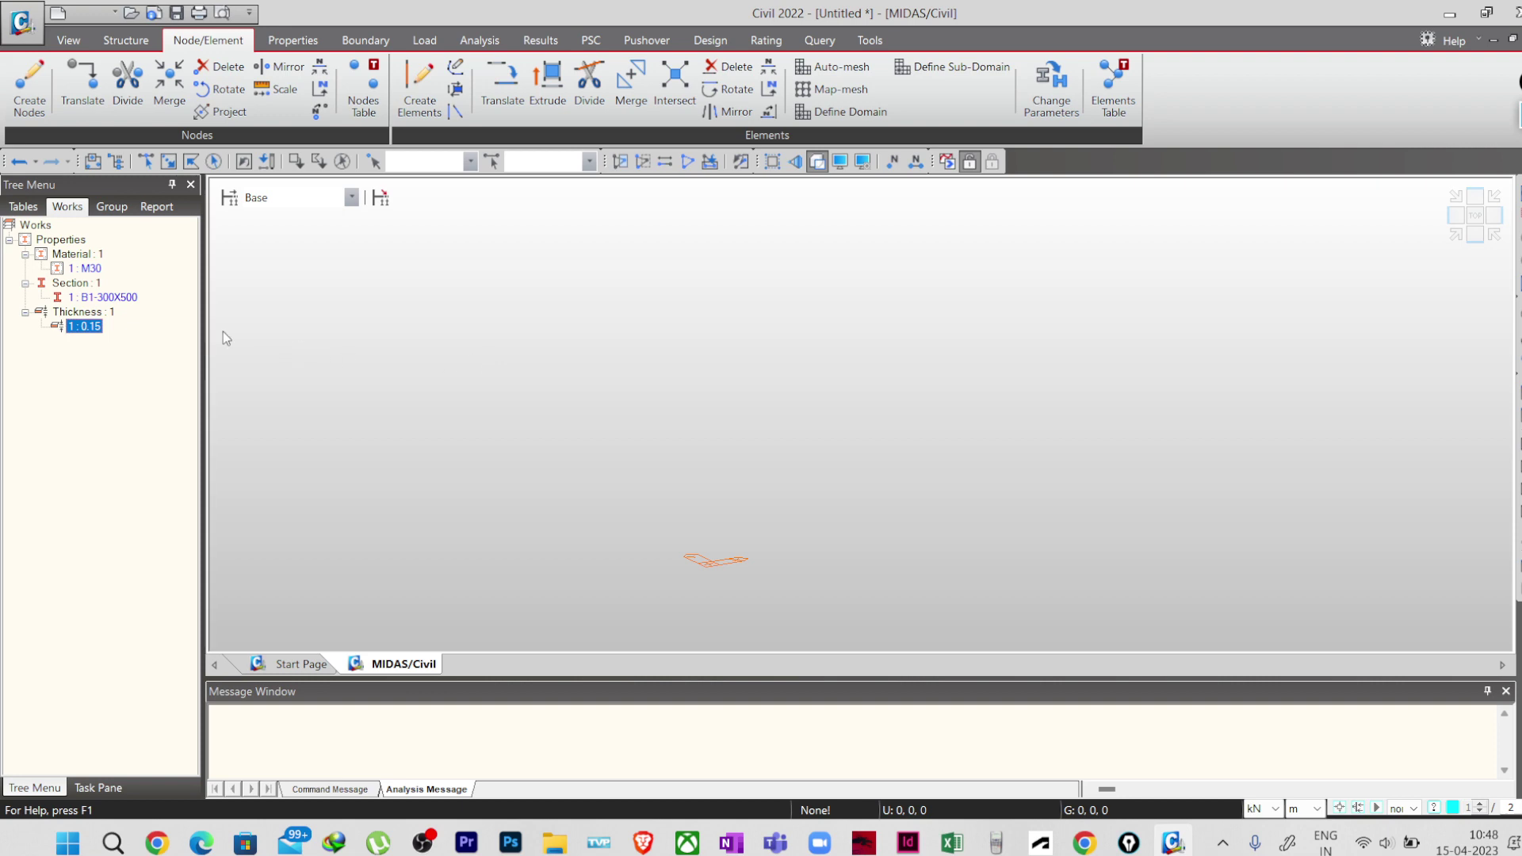
{"action": "left_click", "coordinate": [29, 103]}
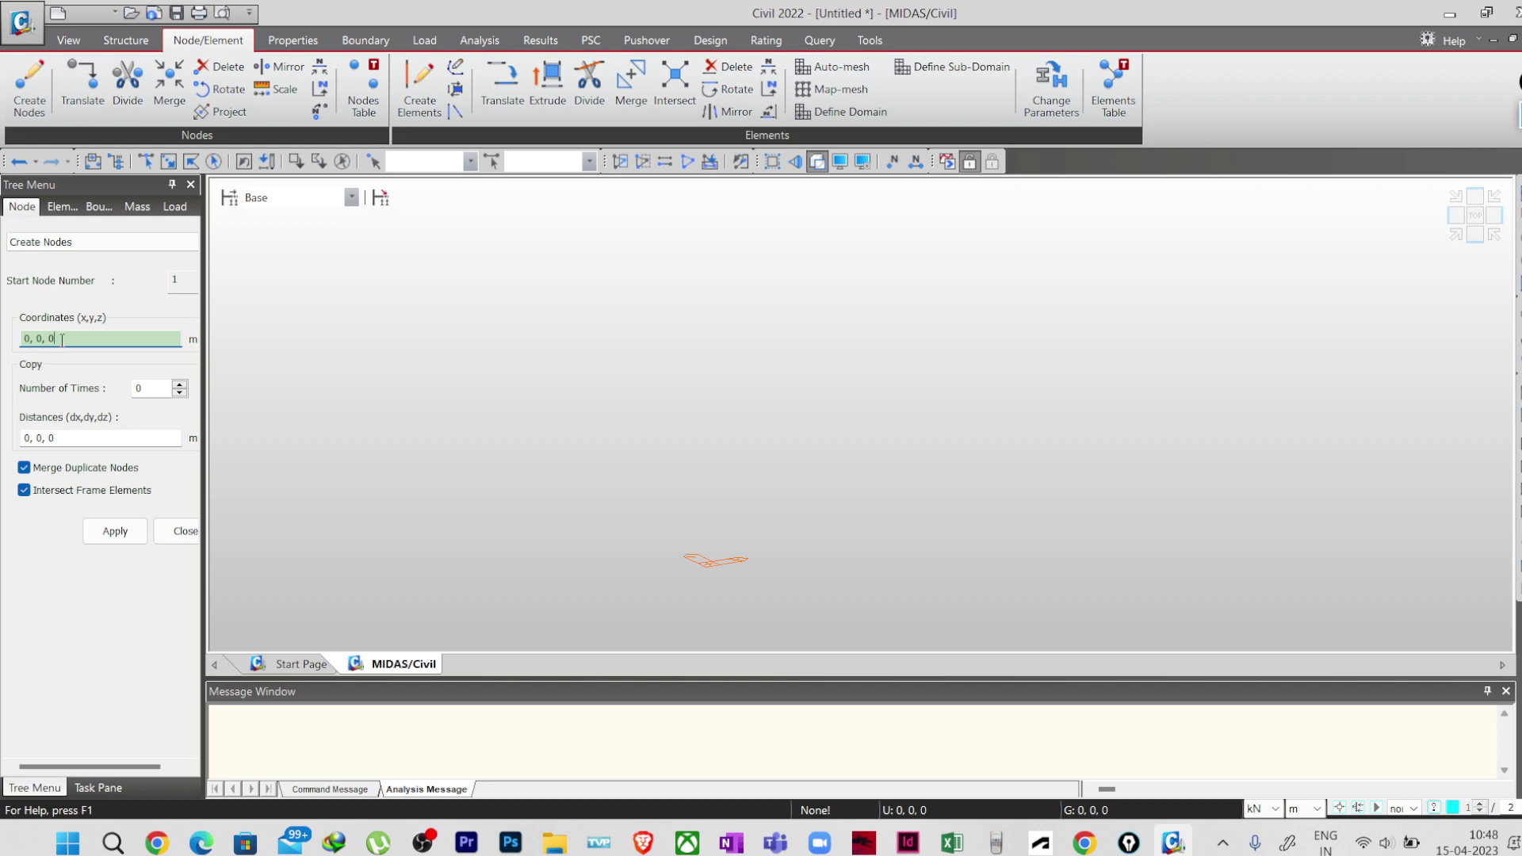
{"action": "left_click", "coordinate": [119, 532]}
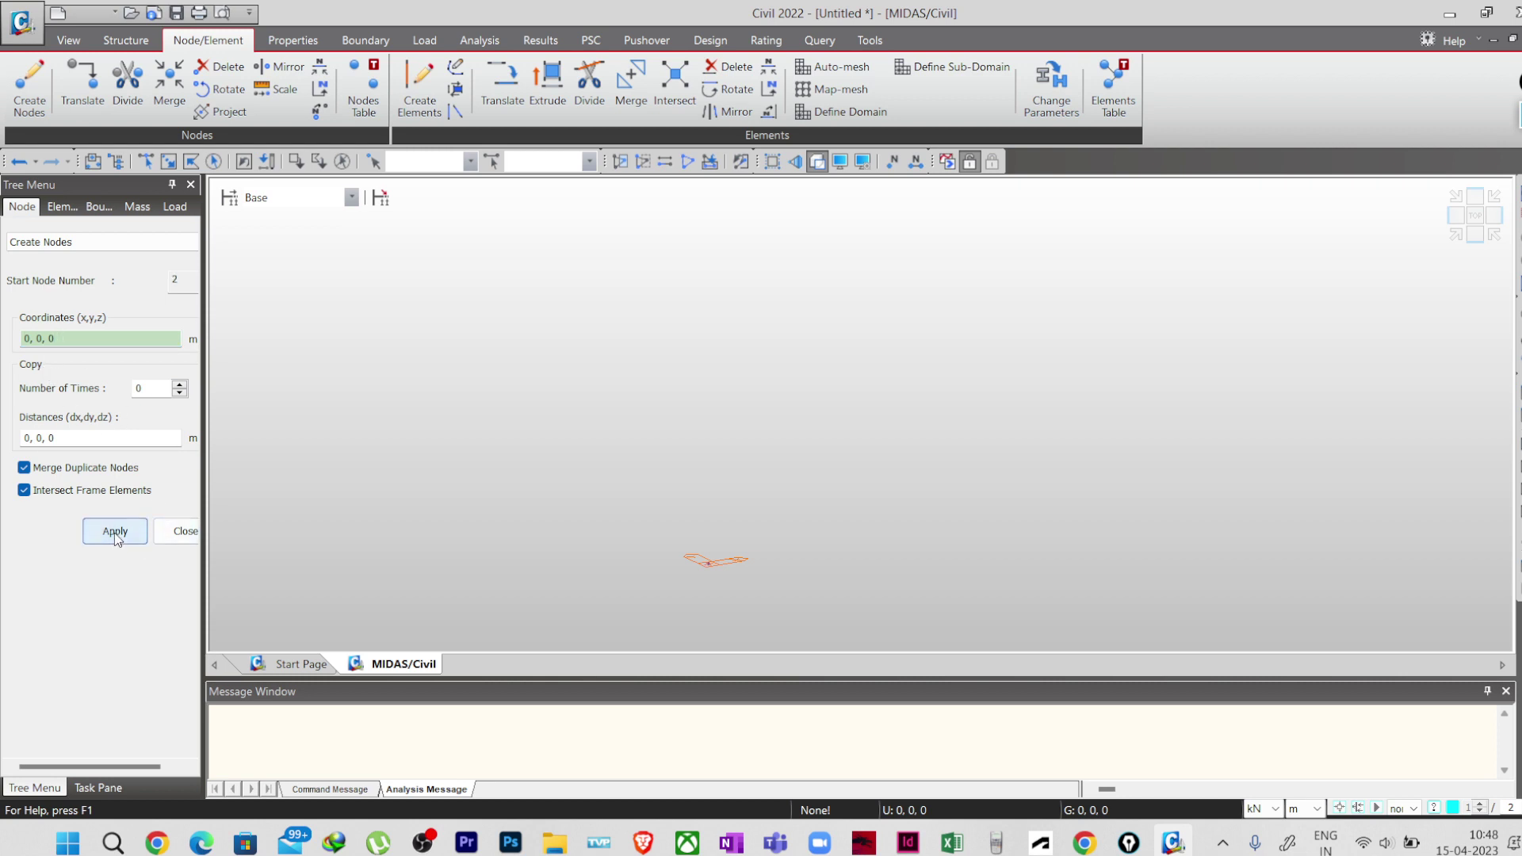
{"action": "double_click", "coordinate": [29, 338]}
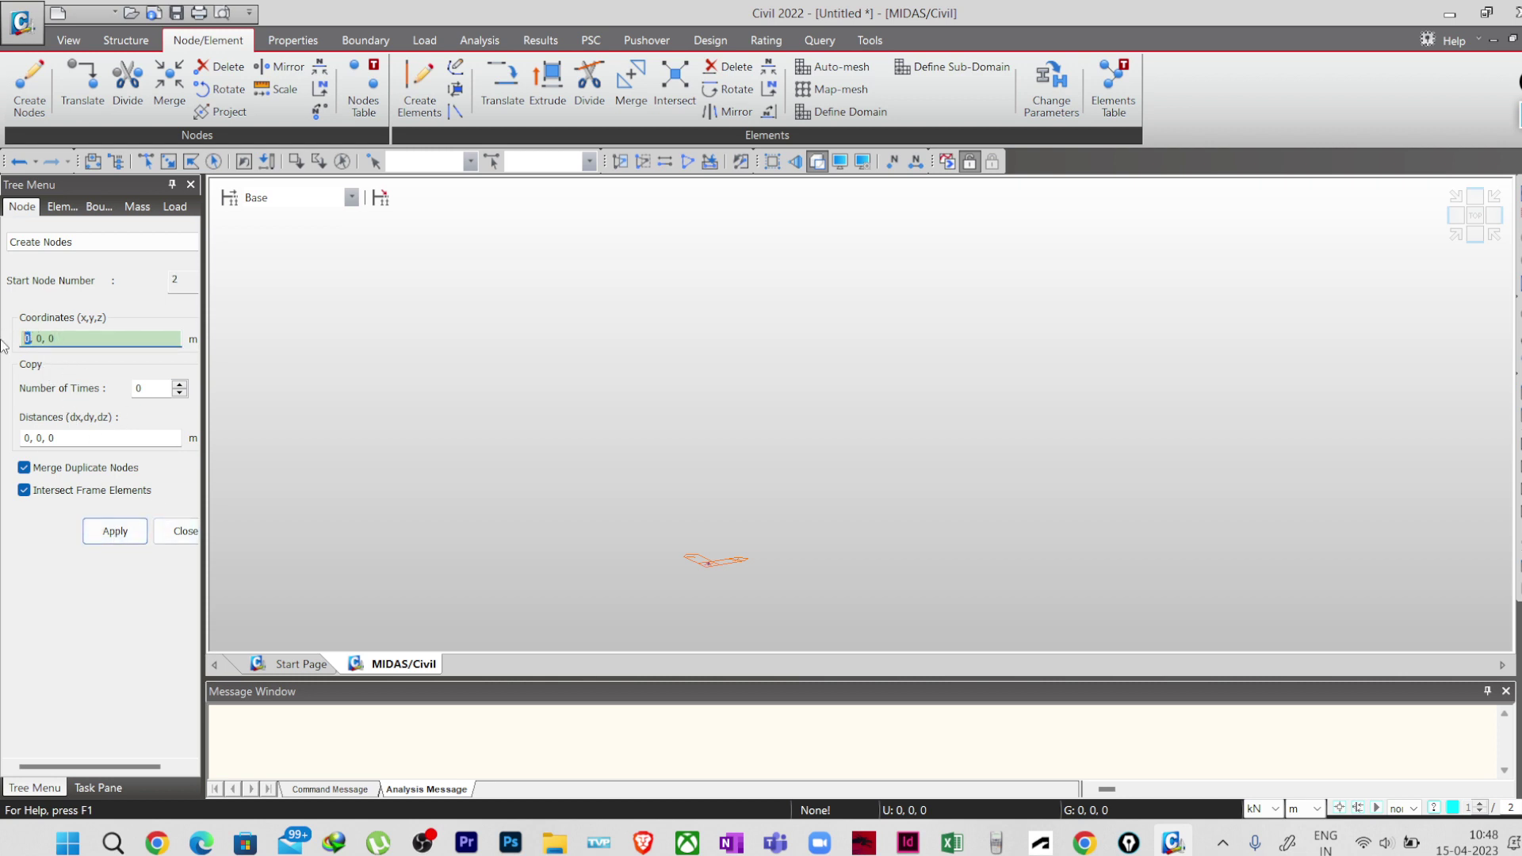
{"action": "type", "text": "5"}
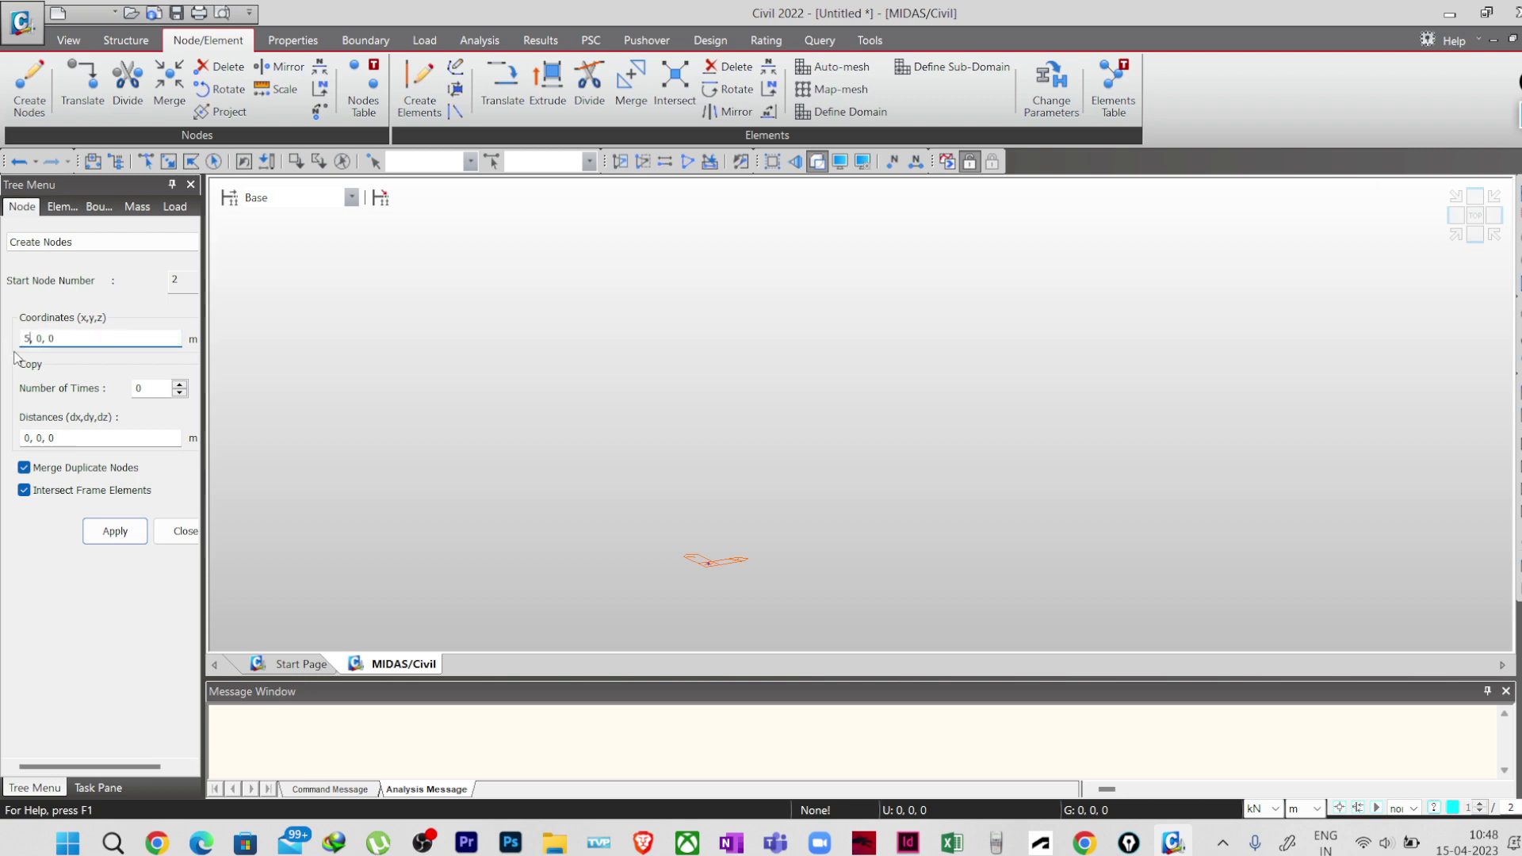
{"action": "left_click", "coordinate": [111, 539]}
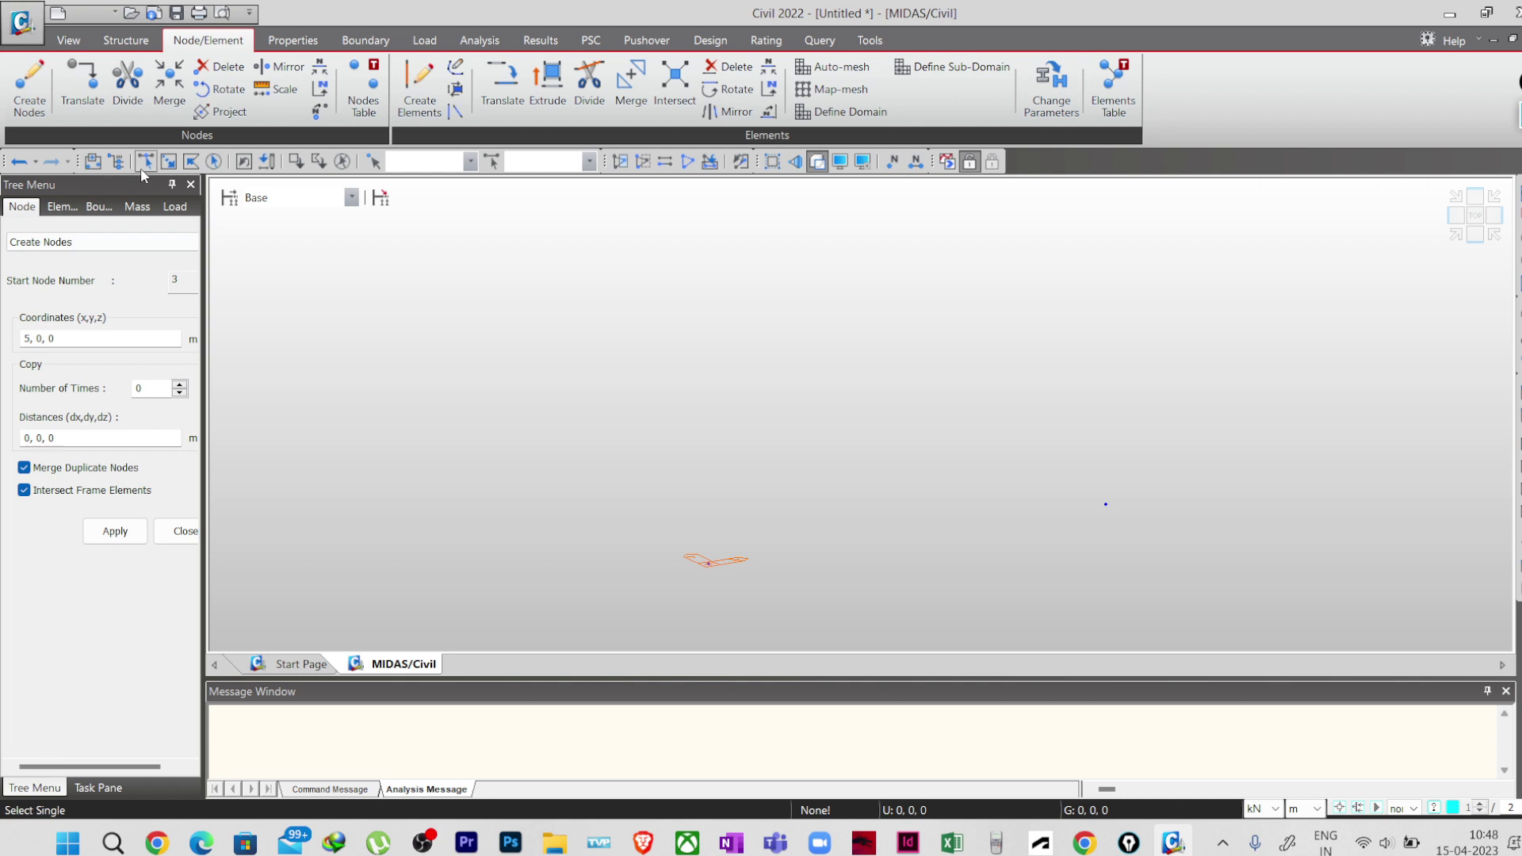
- Set up a general beam element with material M30, section B1-300X500 and a beta angle of 180 degrees
{"action": "left_click", "coordinate": [425, 93]}
{"action": "scroll", "coordinate": [65, 554], "scroll_direction": "down", "scroll_amount": 2}
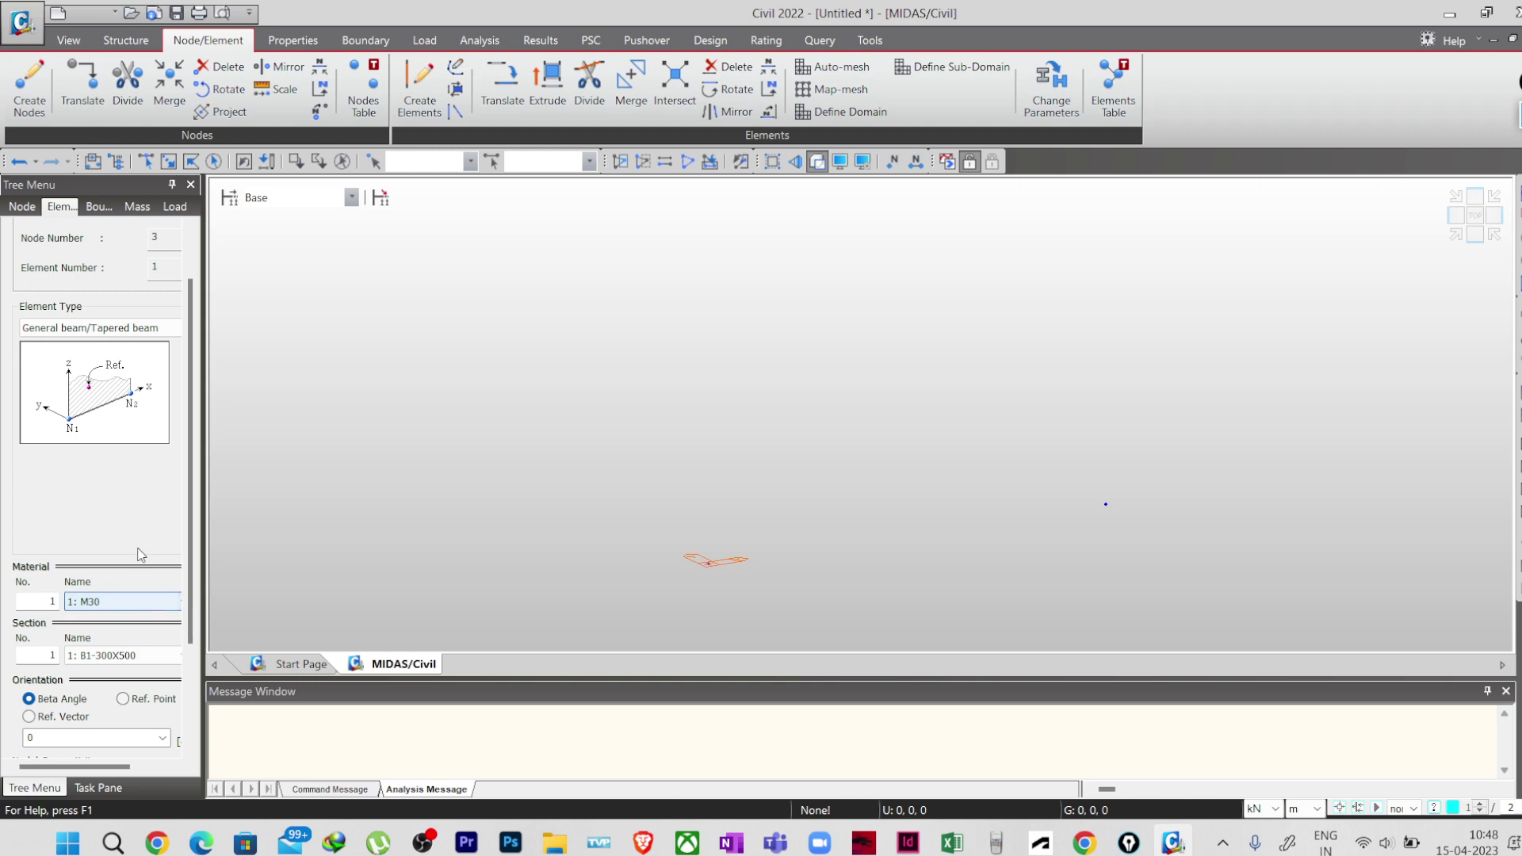
{"action": "scroll", "coordinate": [147, 606], "scroll_direction": "down", "scroll_amount": 1}
{"action": "left_click", "coordinate": [143, 613]}
{"action": "left_click", "coordinate": [142, 627]}
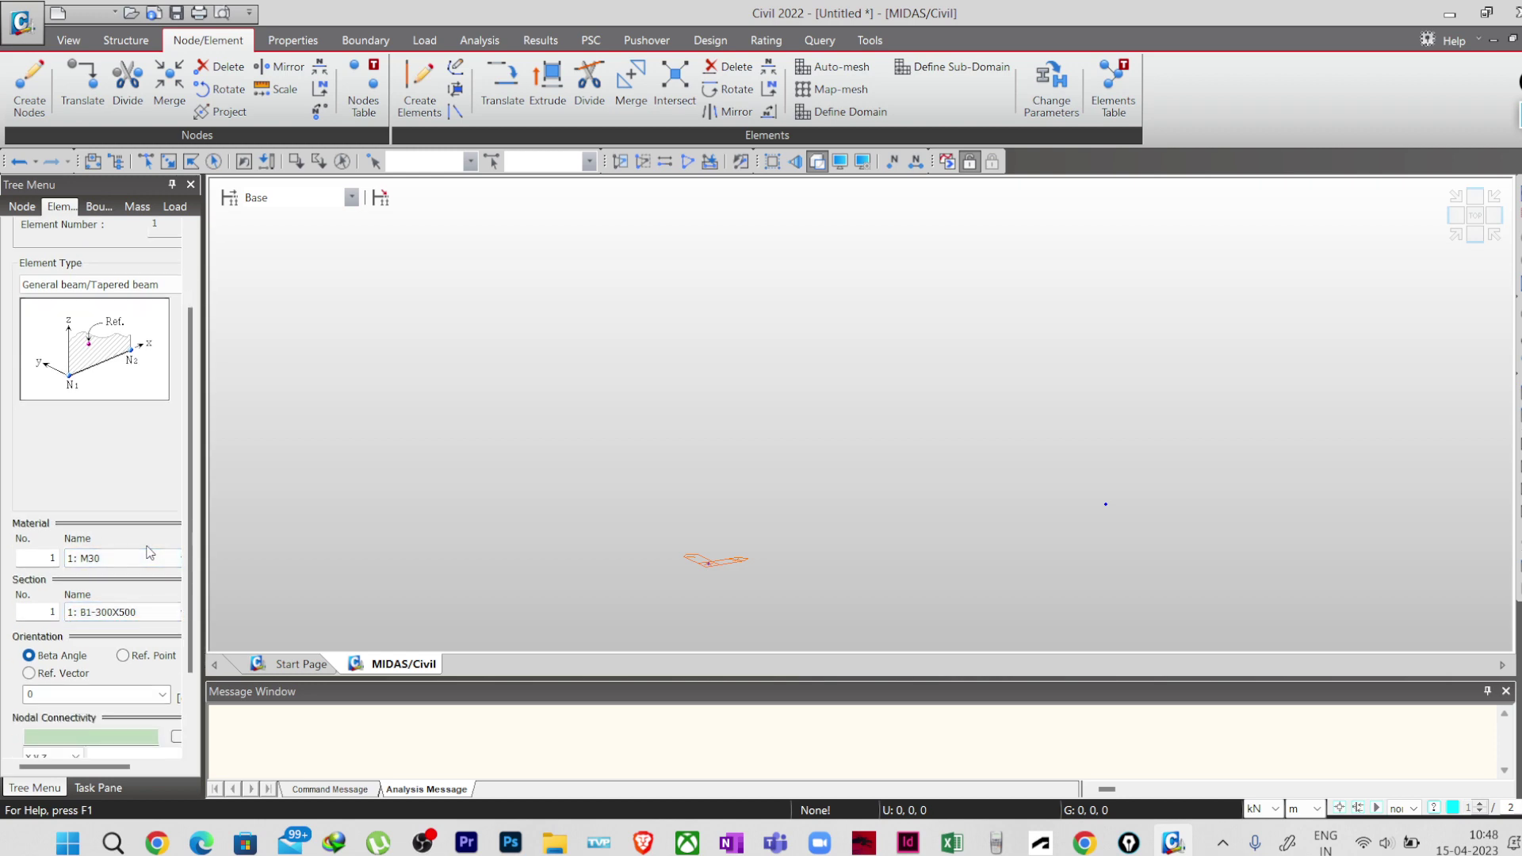
{"action": "scroll", "coordinate": [63, 657], "scroll_direction": "down", "scroll_amount": 1}
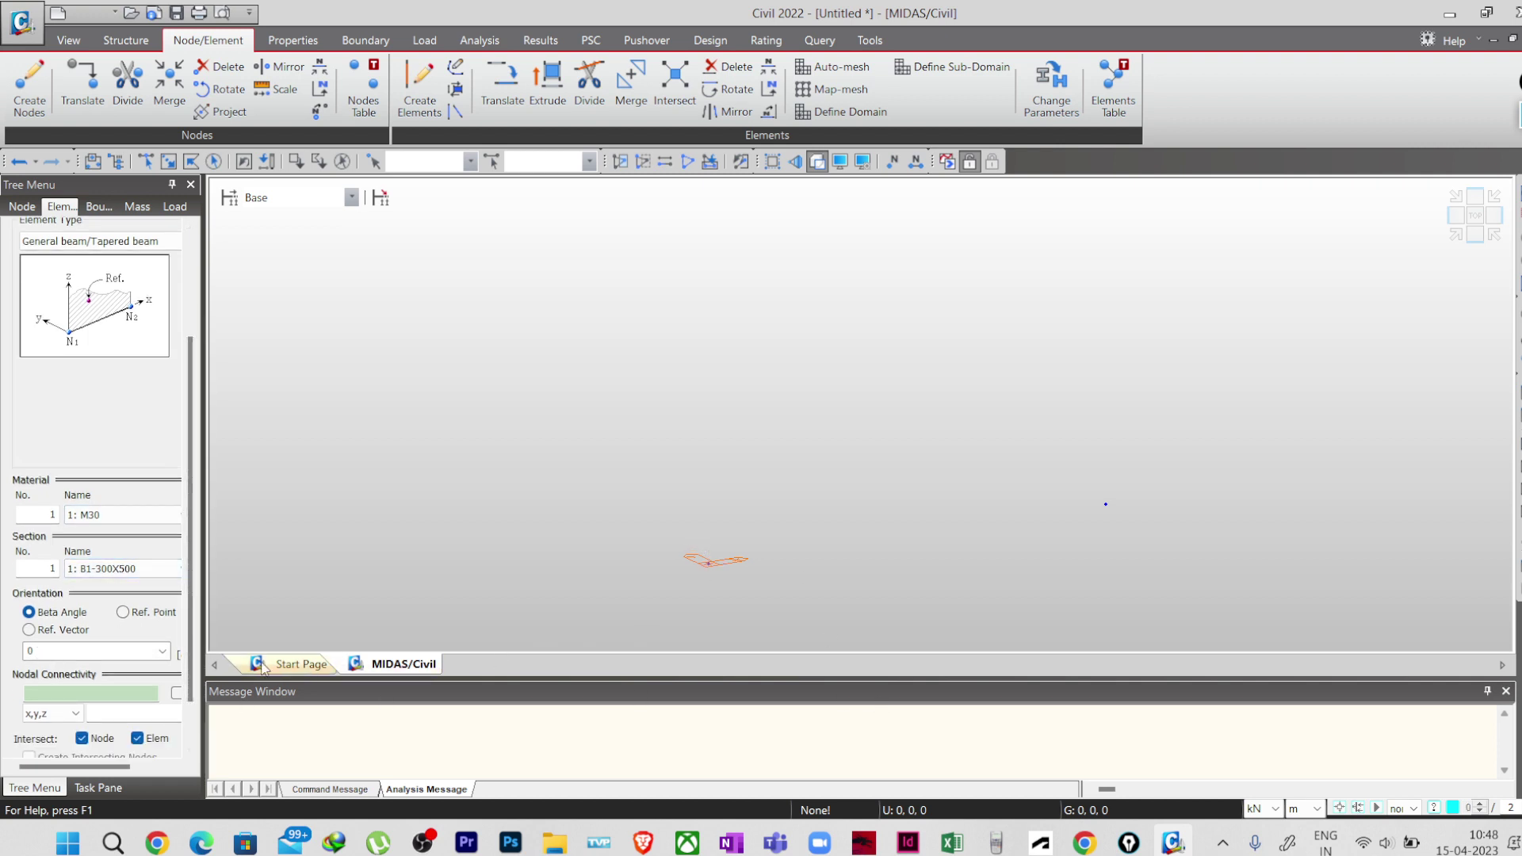
{"action": "scroll", "coordinate": [136, 658], "scroll_direction": "down", "scroll_amount": 1}
{"action": "type", "text": "180"}
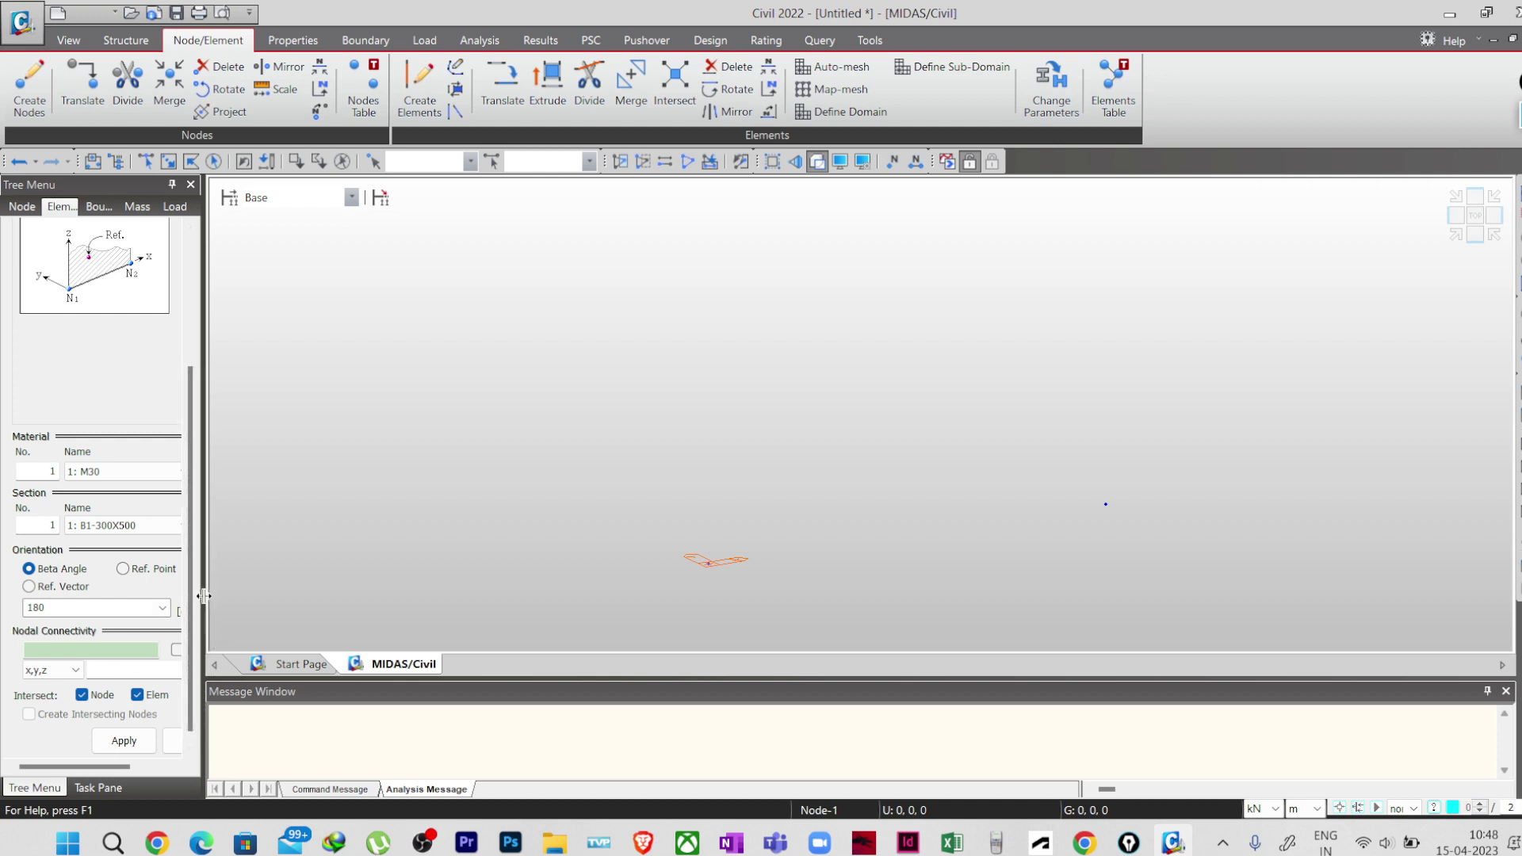
- Create the beam element between the first node at the origin and the second node, and close the element creation settings
{"action": "left_click_drag", "start_coordinate": [203, 596], "coordinate": [297, 597]}
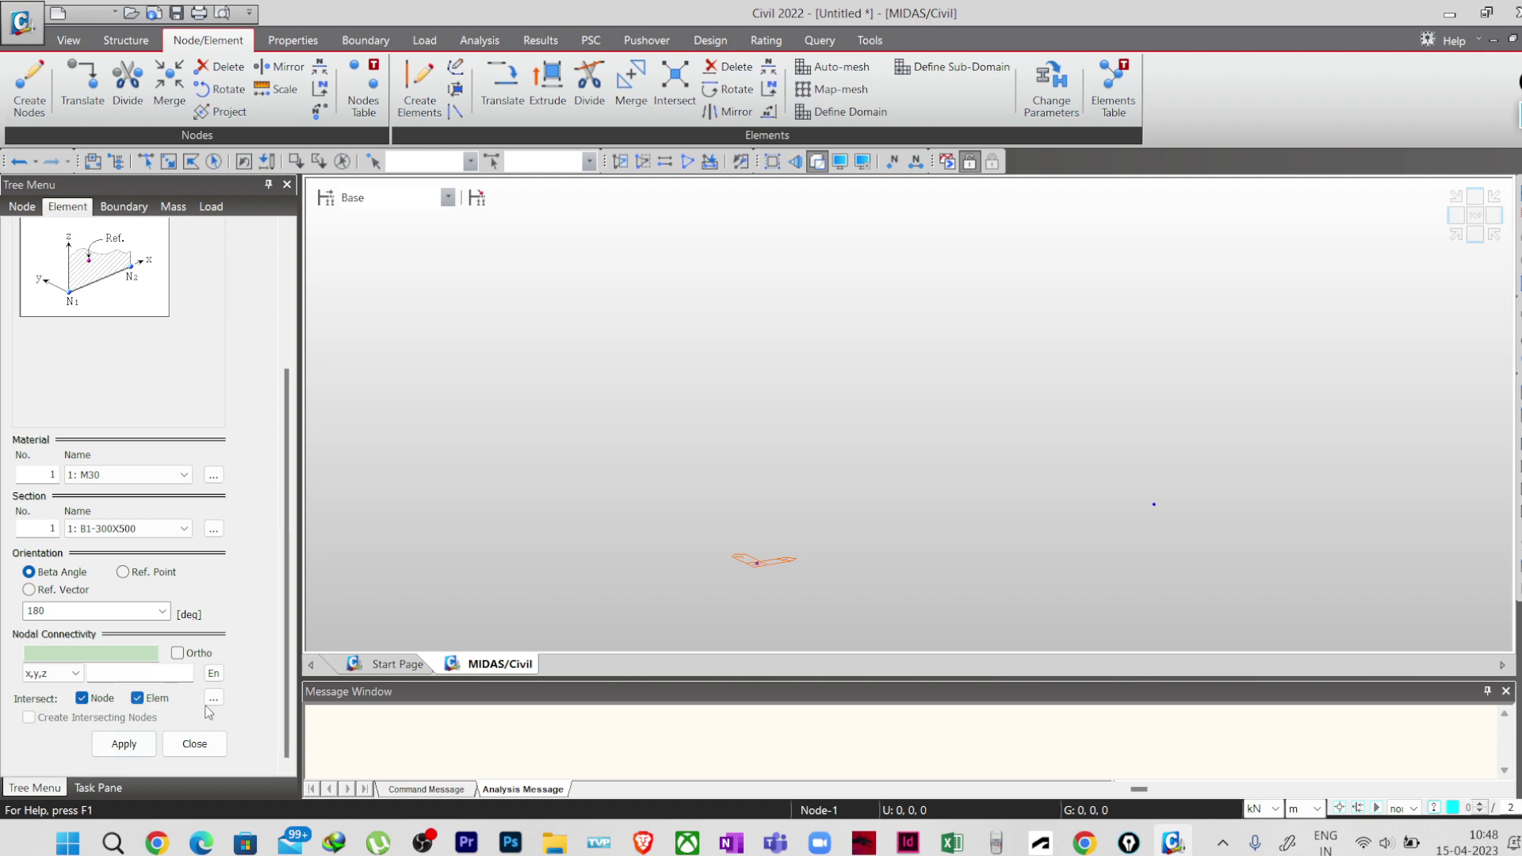
{"action": "left_click", "coordinate": [756, 565]}
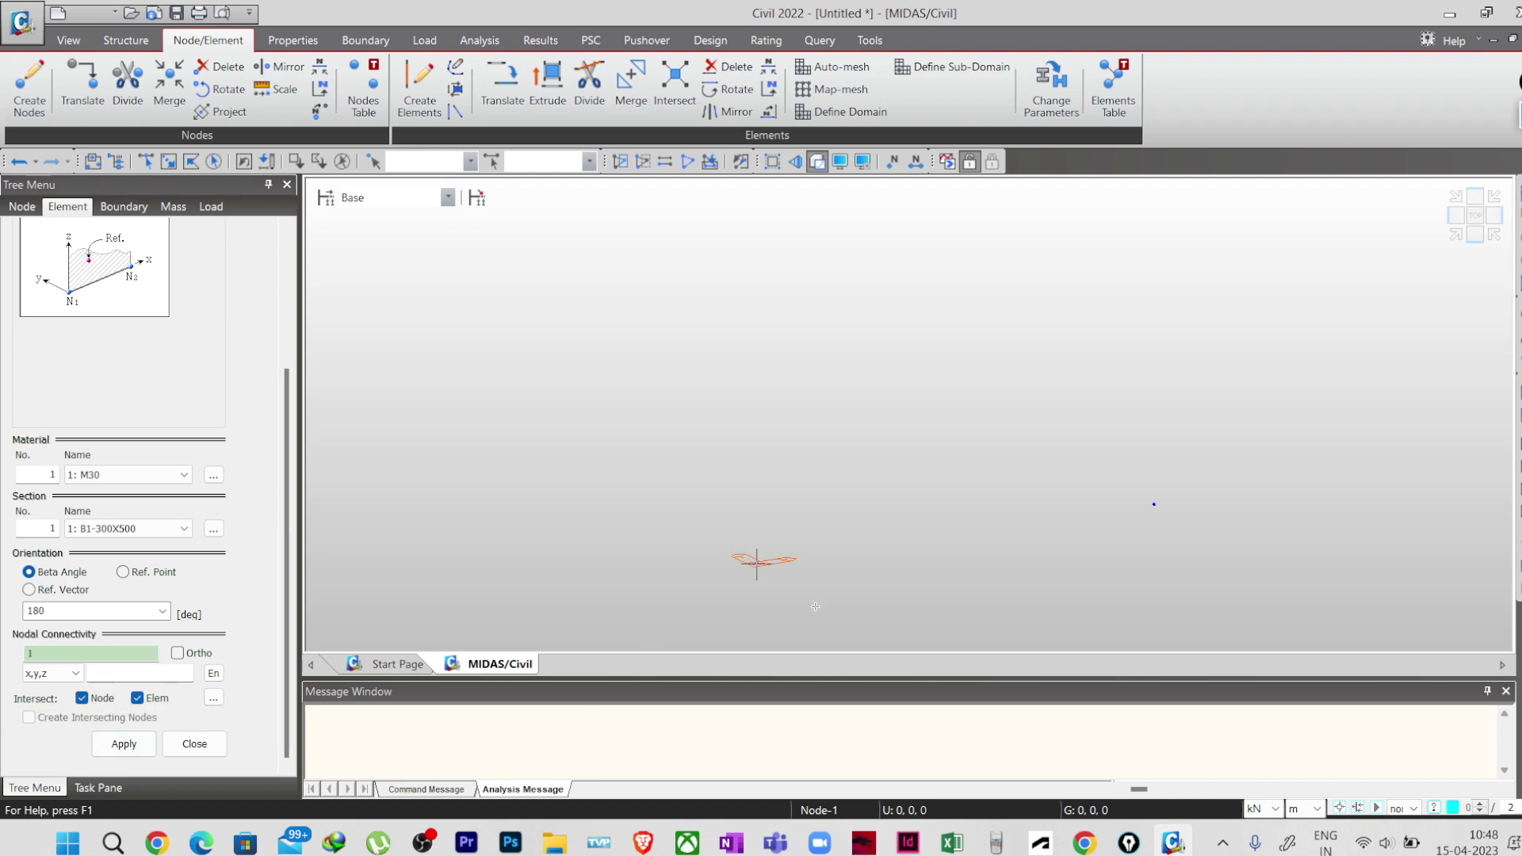
{"action": "left_click", "coordinate": [1154, 504]}
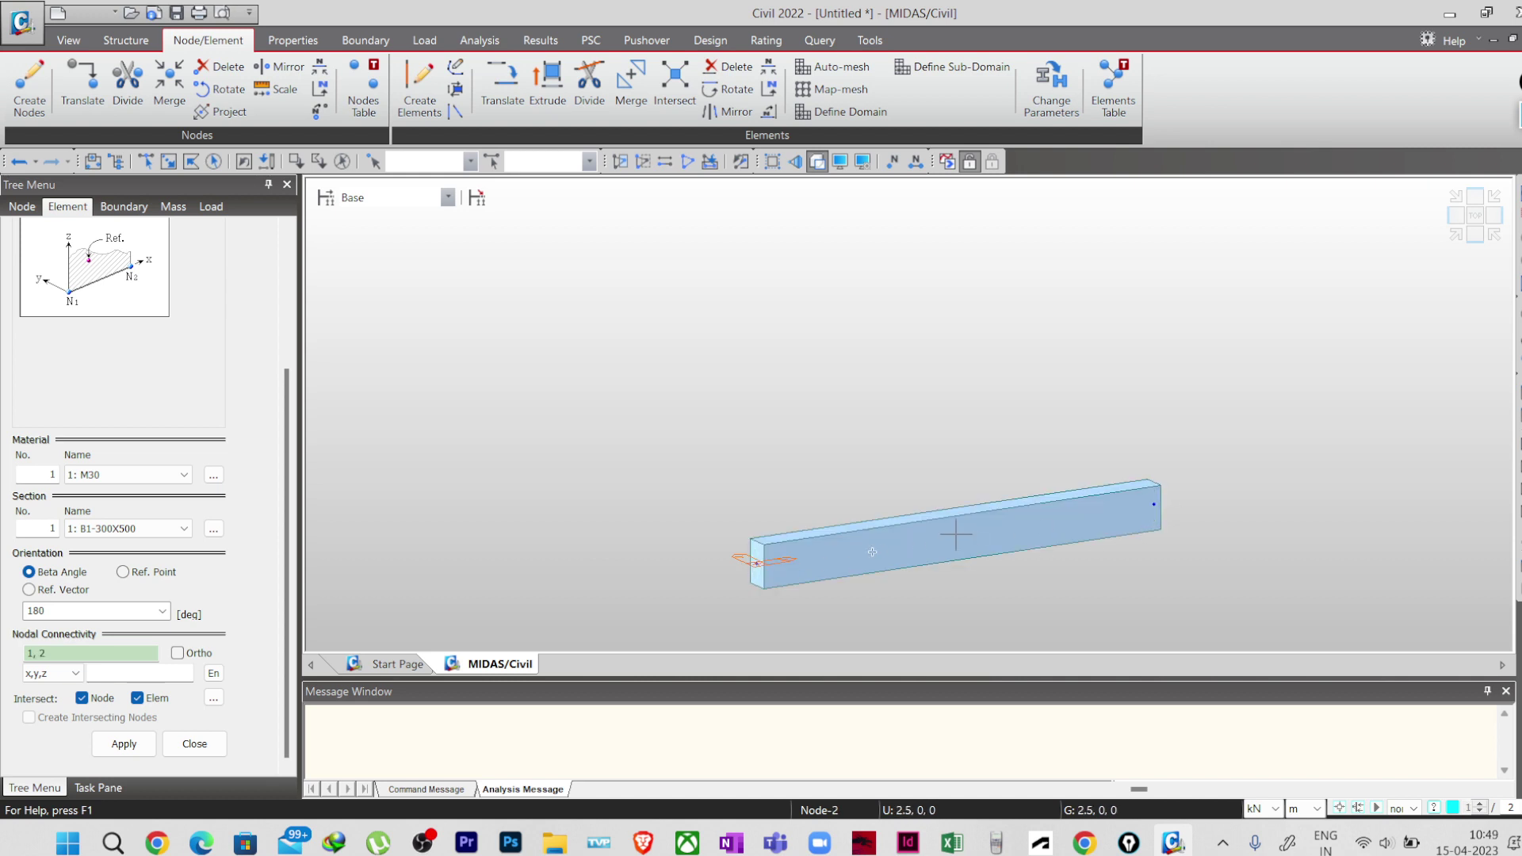
{"action": "scroll", "coordinate": [744, 565], "scroll_direction": "down", "scroll_amount": 1}
{"action": "scroll", "coordinate": [862, 539], "scroll_direction": "up", "scroll_amount": 3}
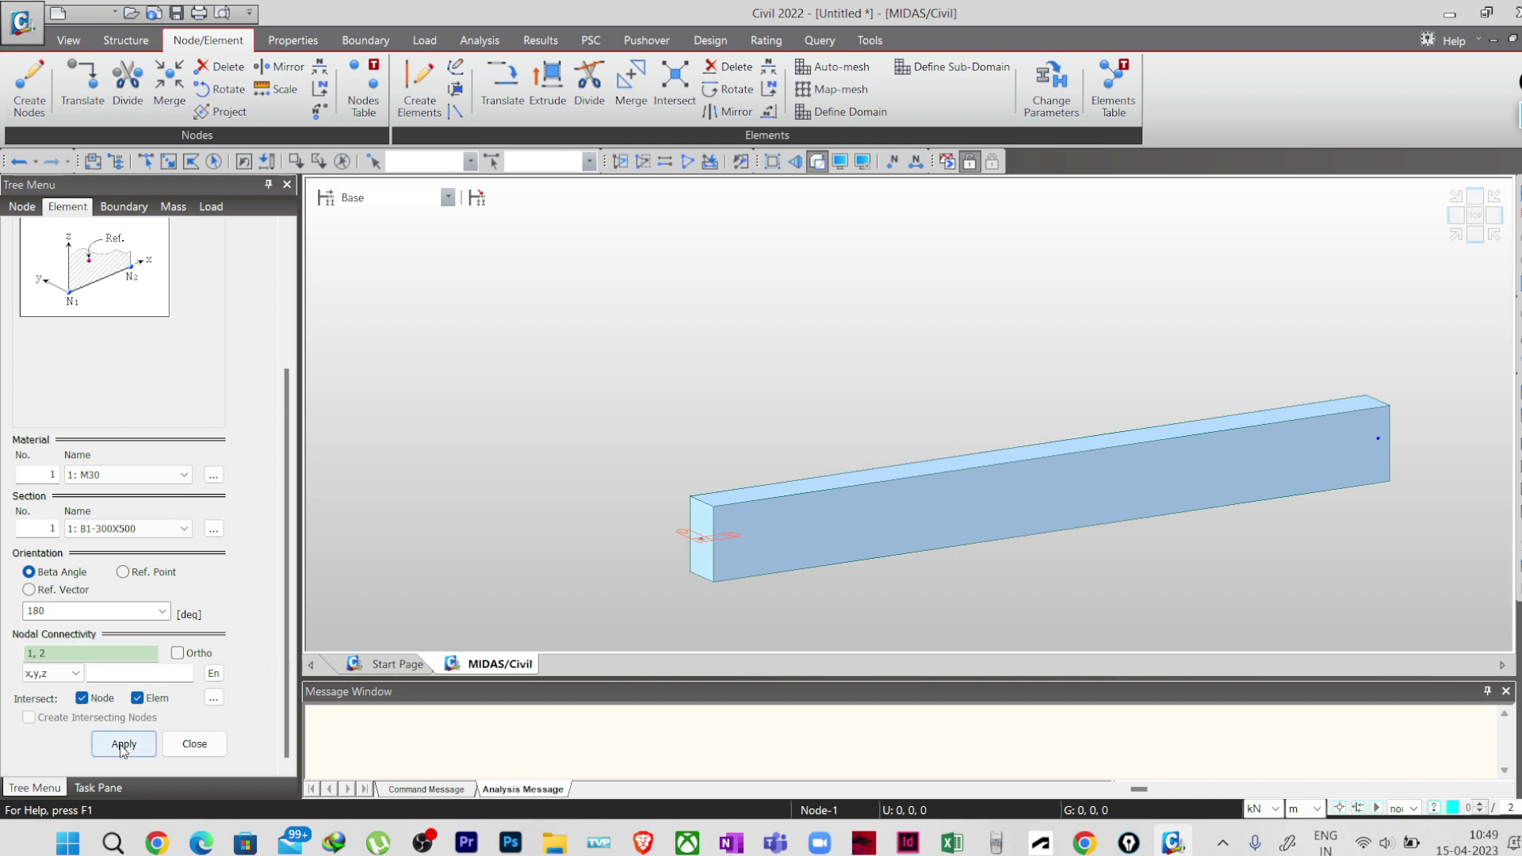
{"action": "left_click", "coordinate": [207, 747]}
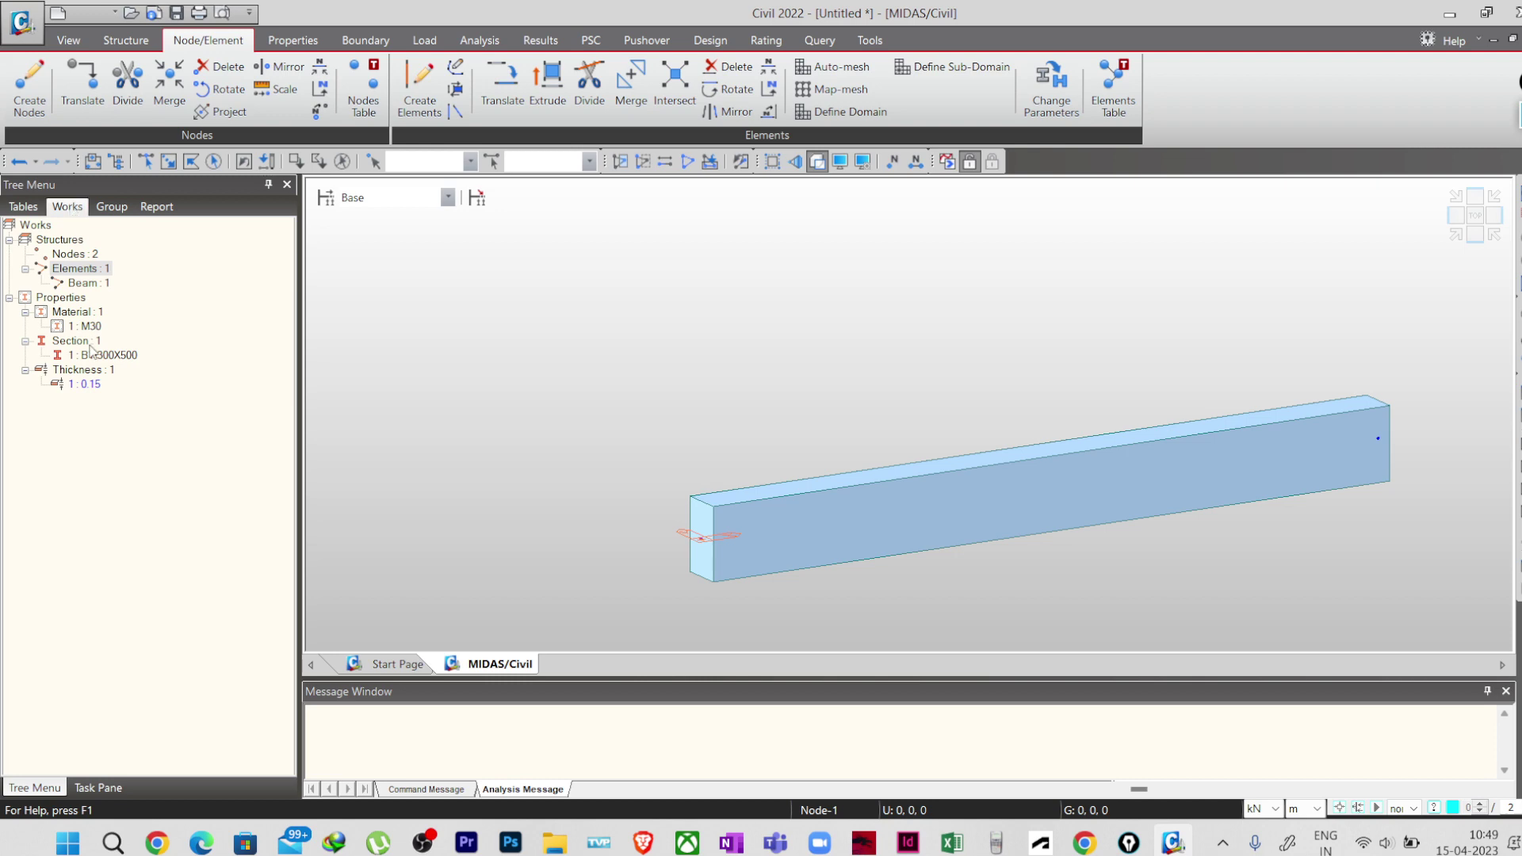
- Check the node and beam entries in the works tree, and compare the beam's wireframe and Hidden solid displays
{"action": "left_click", "coordinate": [79, 254]}
{"action": "left_click", "coordinate": [93, 283]}
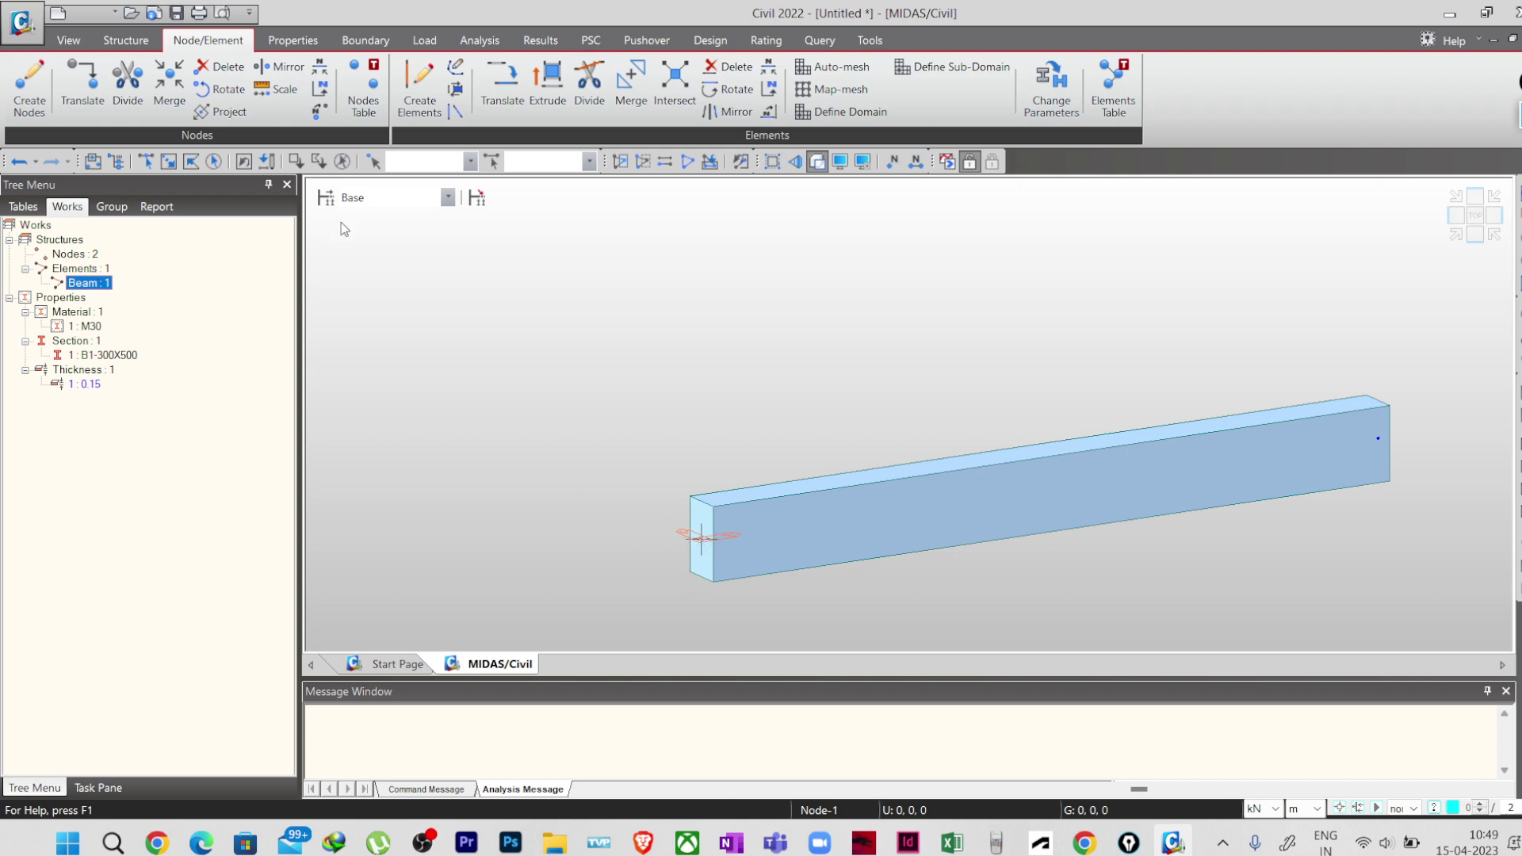
{"action": "left_click", "coordinate": [72, 42]}
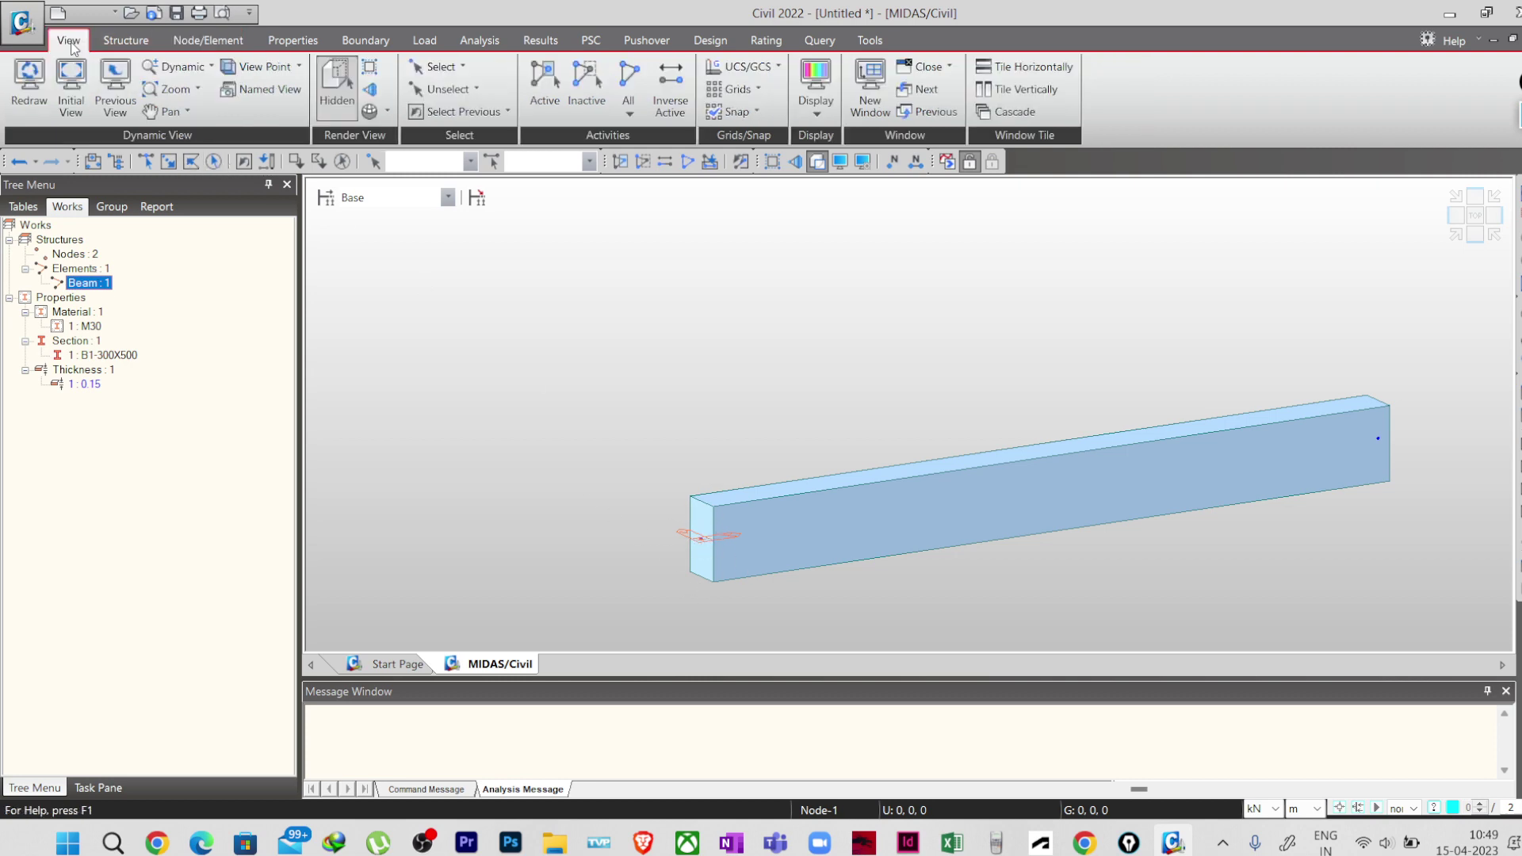
{"action": "left_click", "coordinate": [334, 96]}
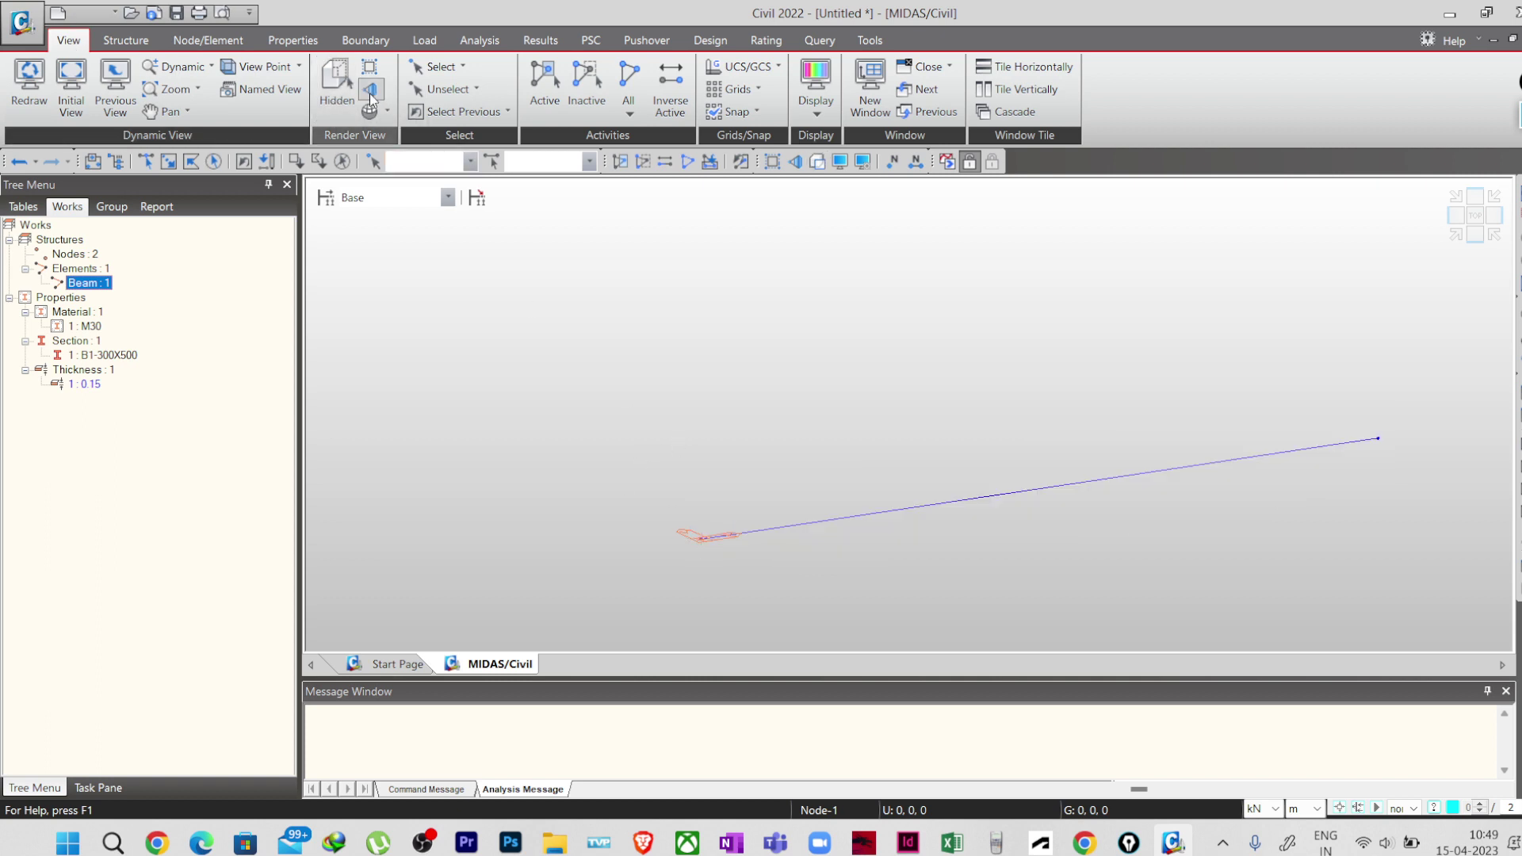
{"action": "left_click", "coordinate": [337, 95]}
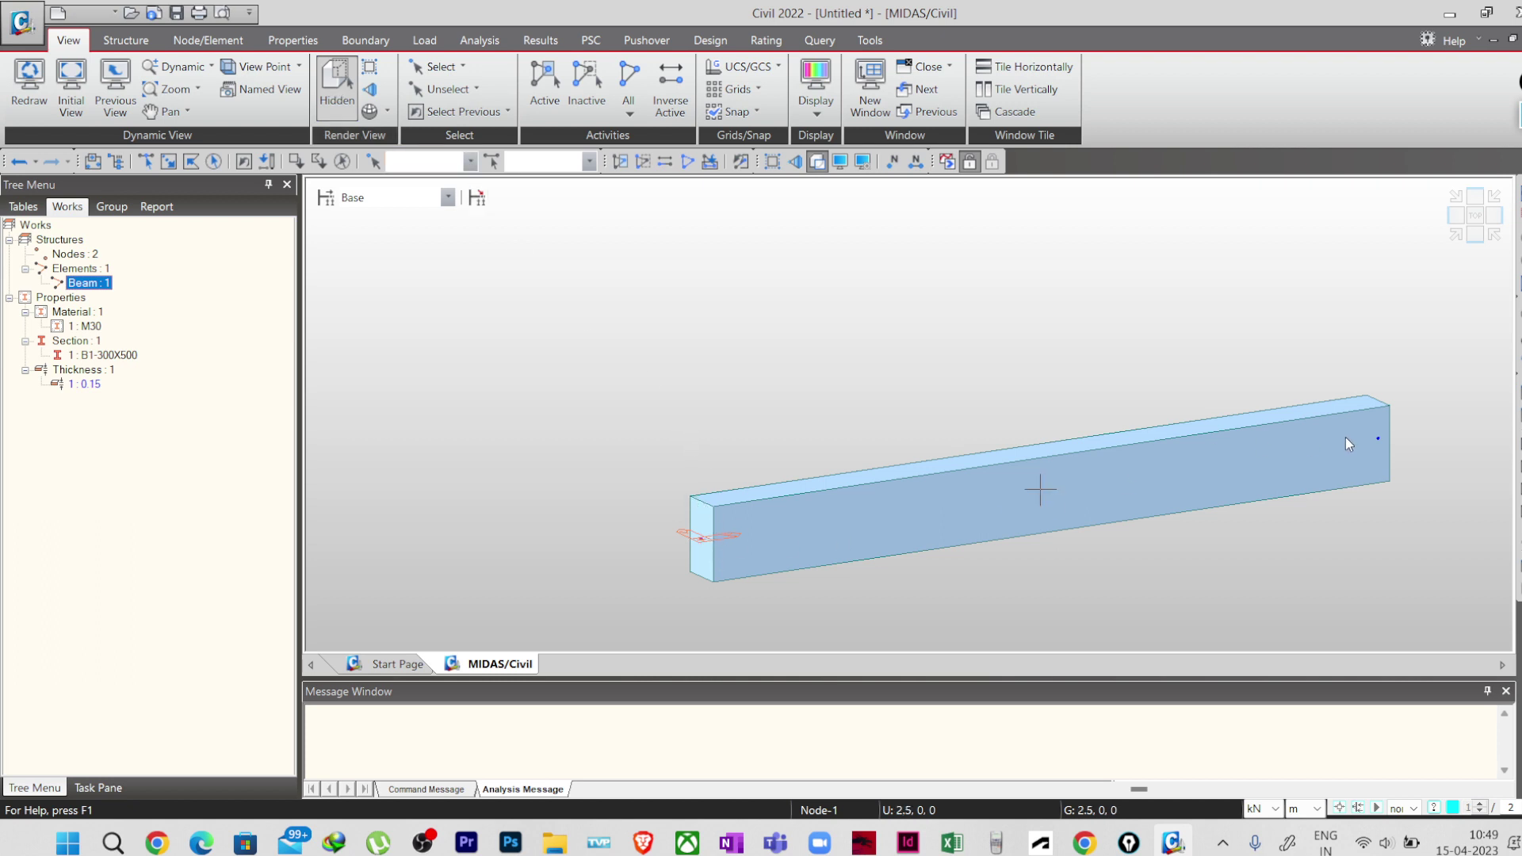
{"action": "middle_click_drag", "start_coordinate": [703, 547], "coordinate": [604, 554]}
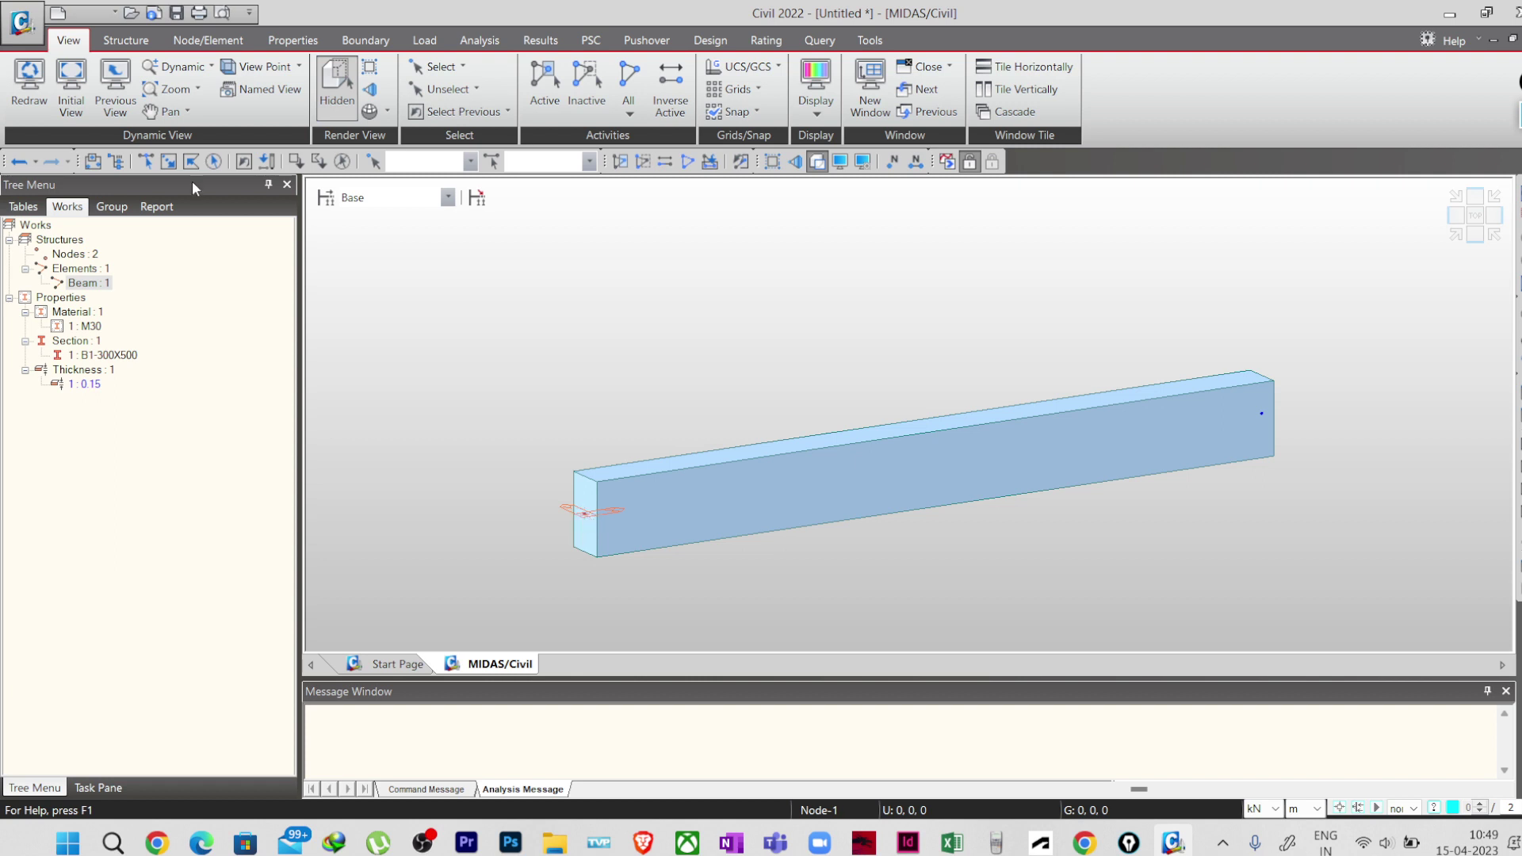
- Modify section B1-300X500 so its offset is Center-Top
{"action": "left_click", "coordinate": [283, 41]}
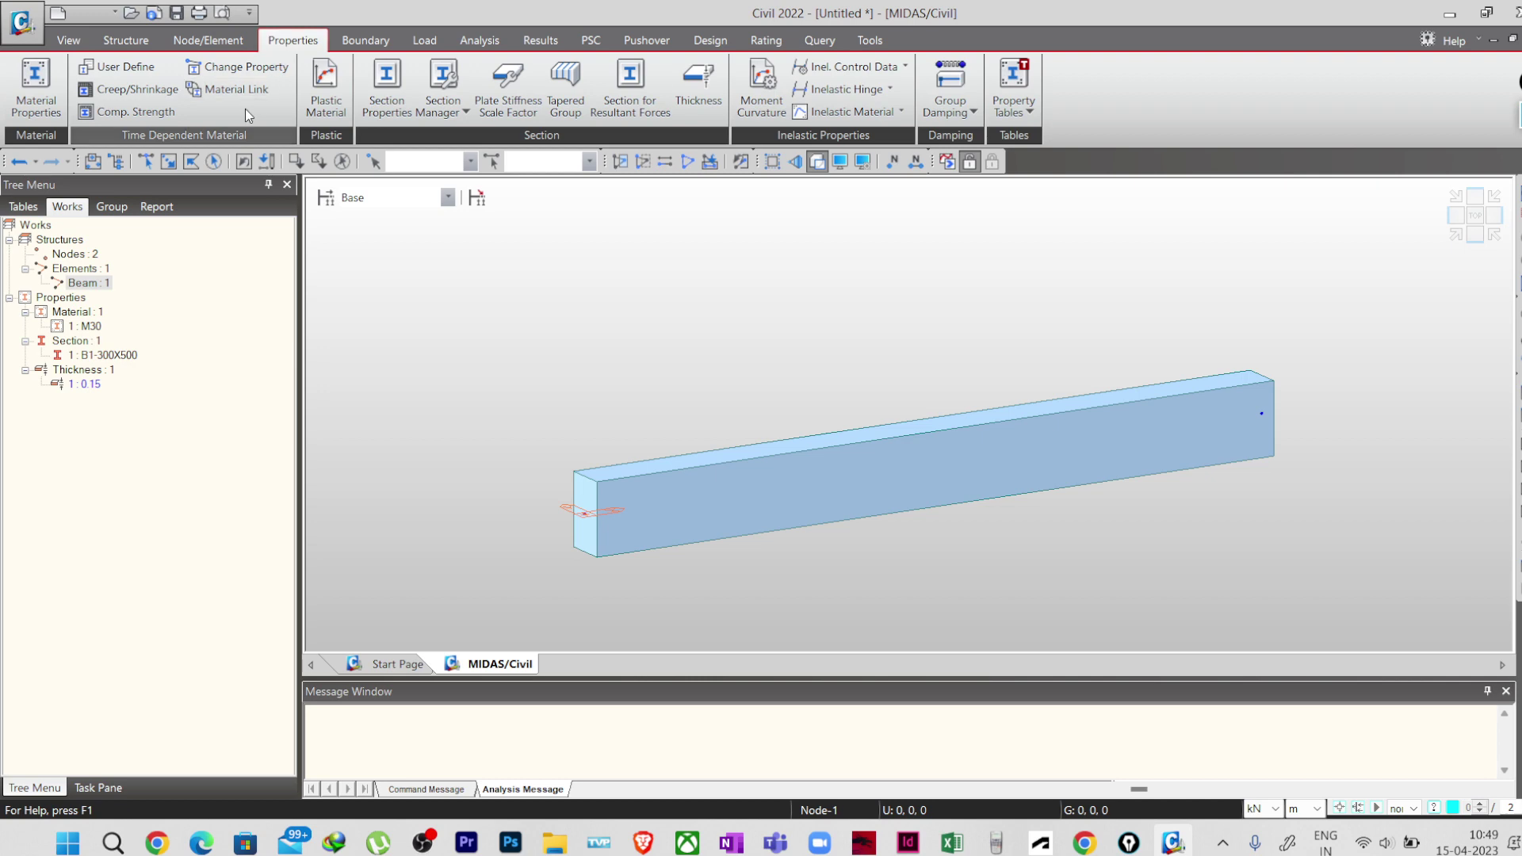
{"action": "left_click", "coordinate": [365, 115]}
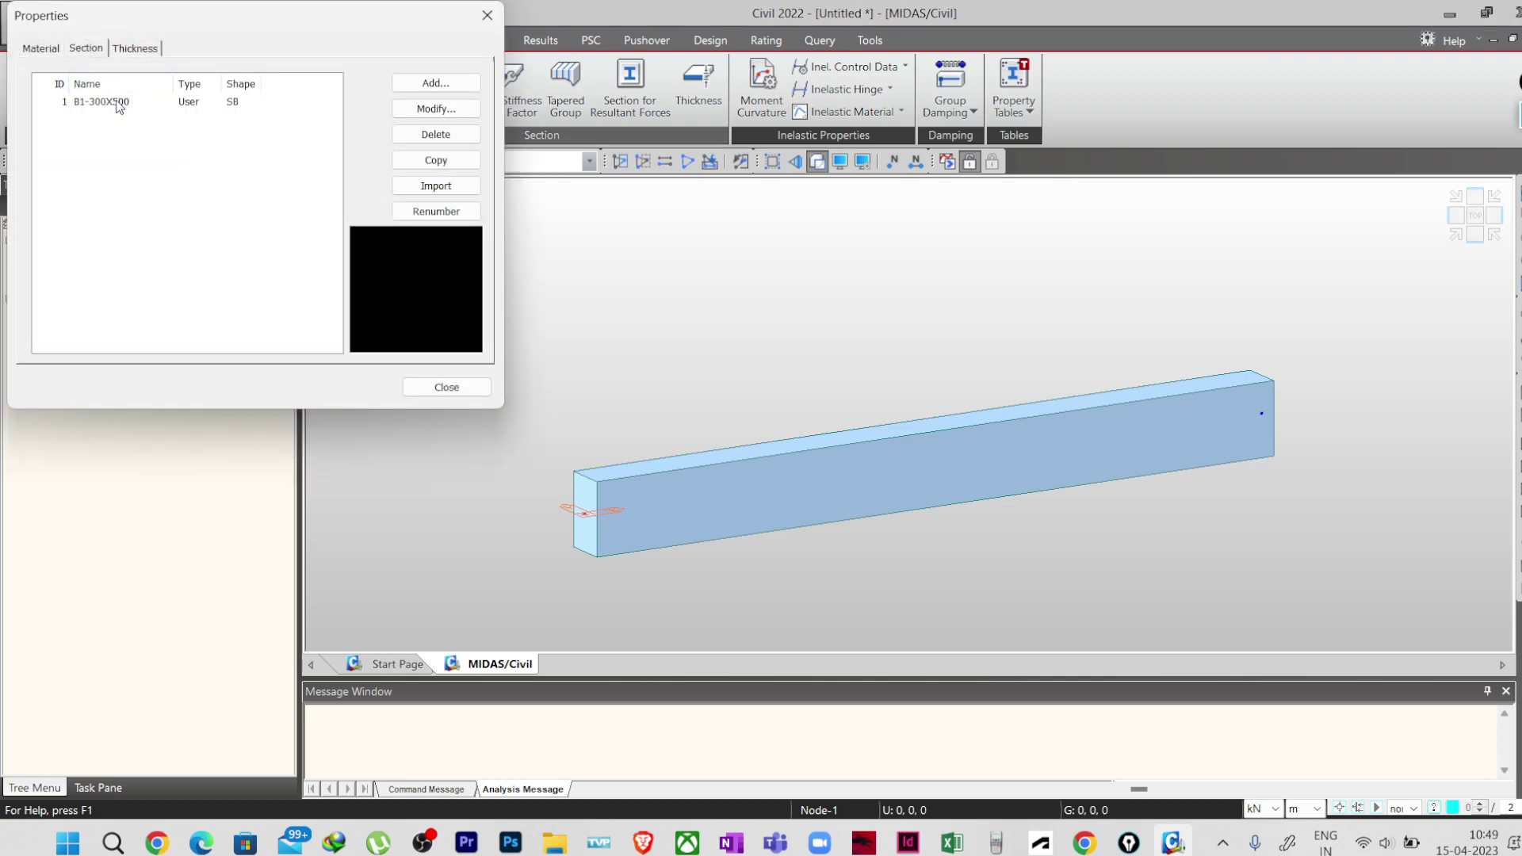
{"action": "left_click", "coordinate": [119, 103]}
{"action": "left_click", "coordinate": [434, 109]}
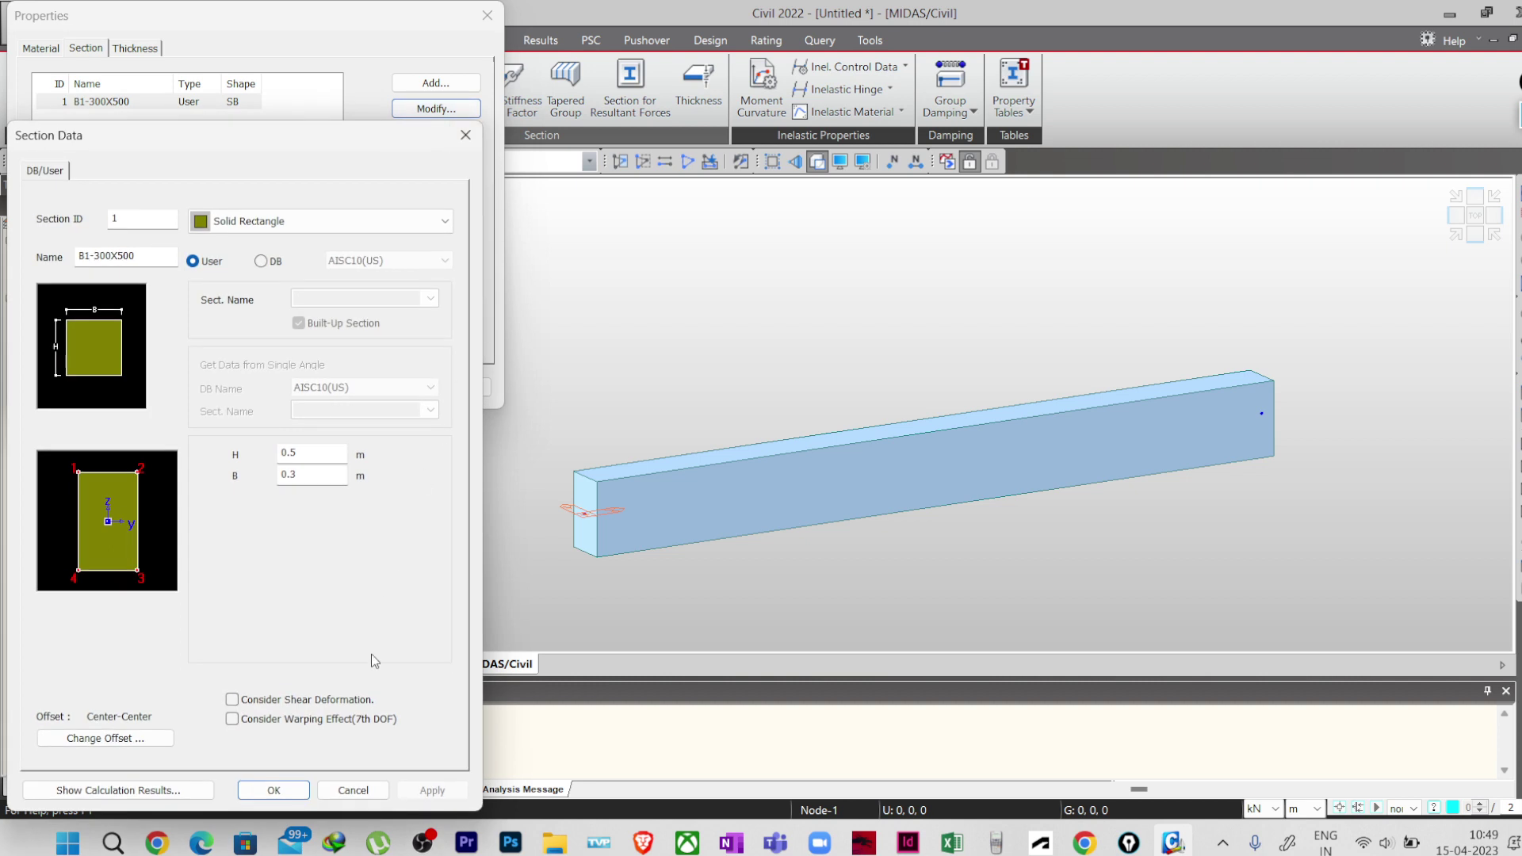
{"action": "left_click", "coordinate": [105, 738]}
{"action": "left_click", "coordinate": [121, 433]}
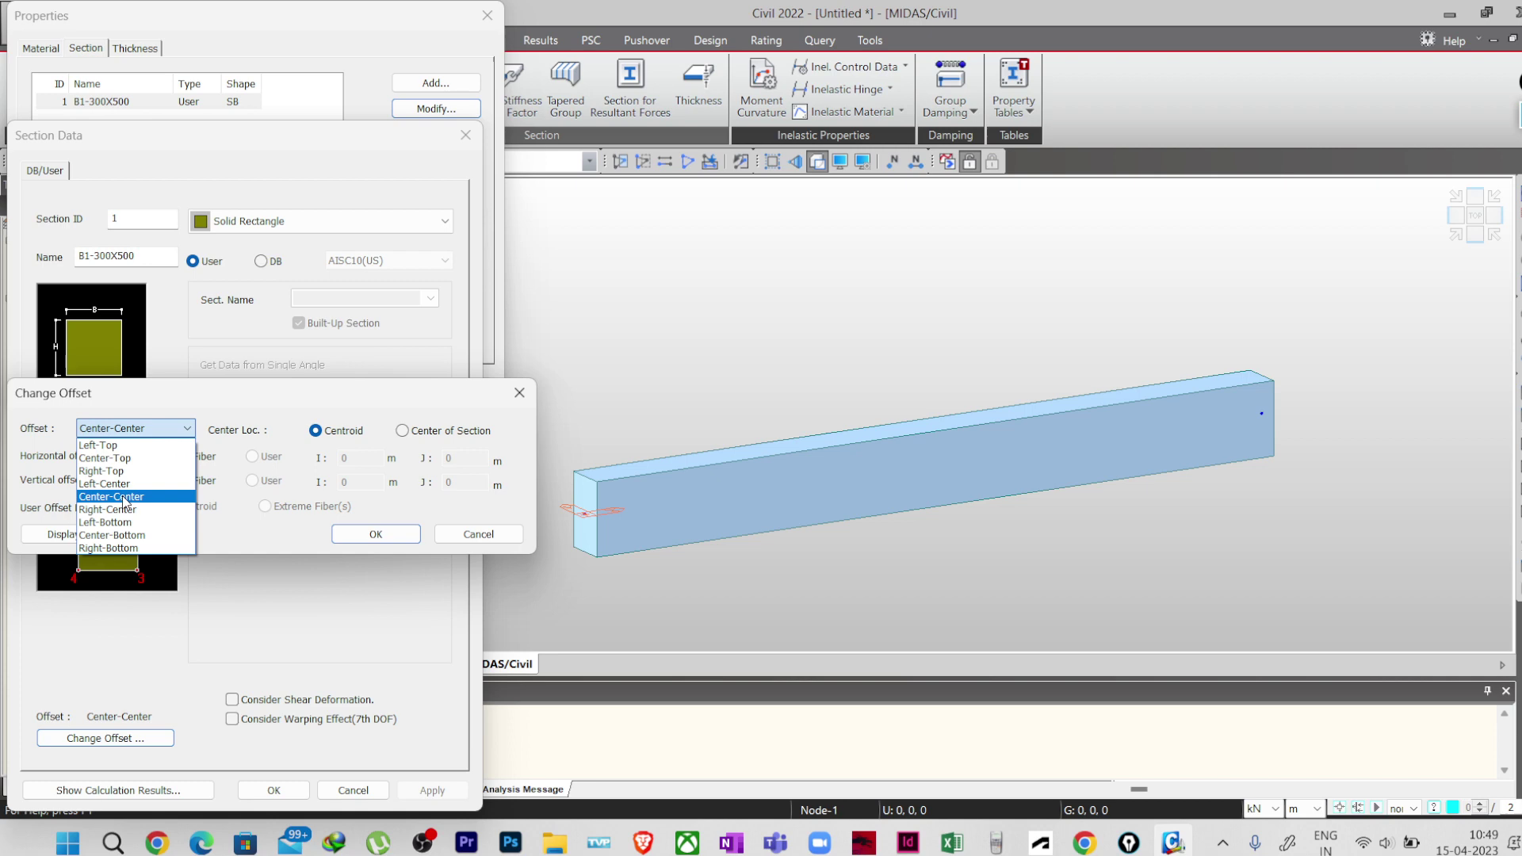
{"action": "left_click", "coordinate": [118, 458]}
{"action": "left_click", "coordinate": [374, 533]}
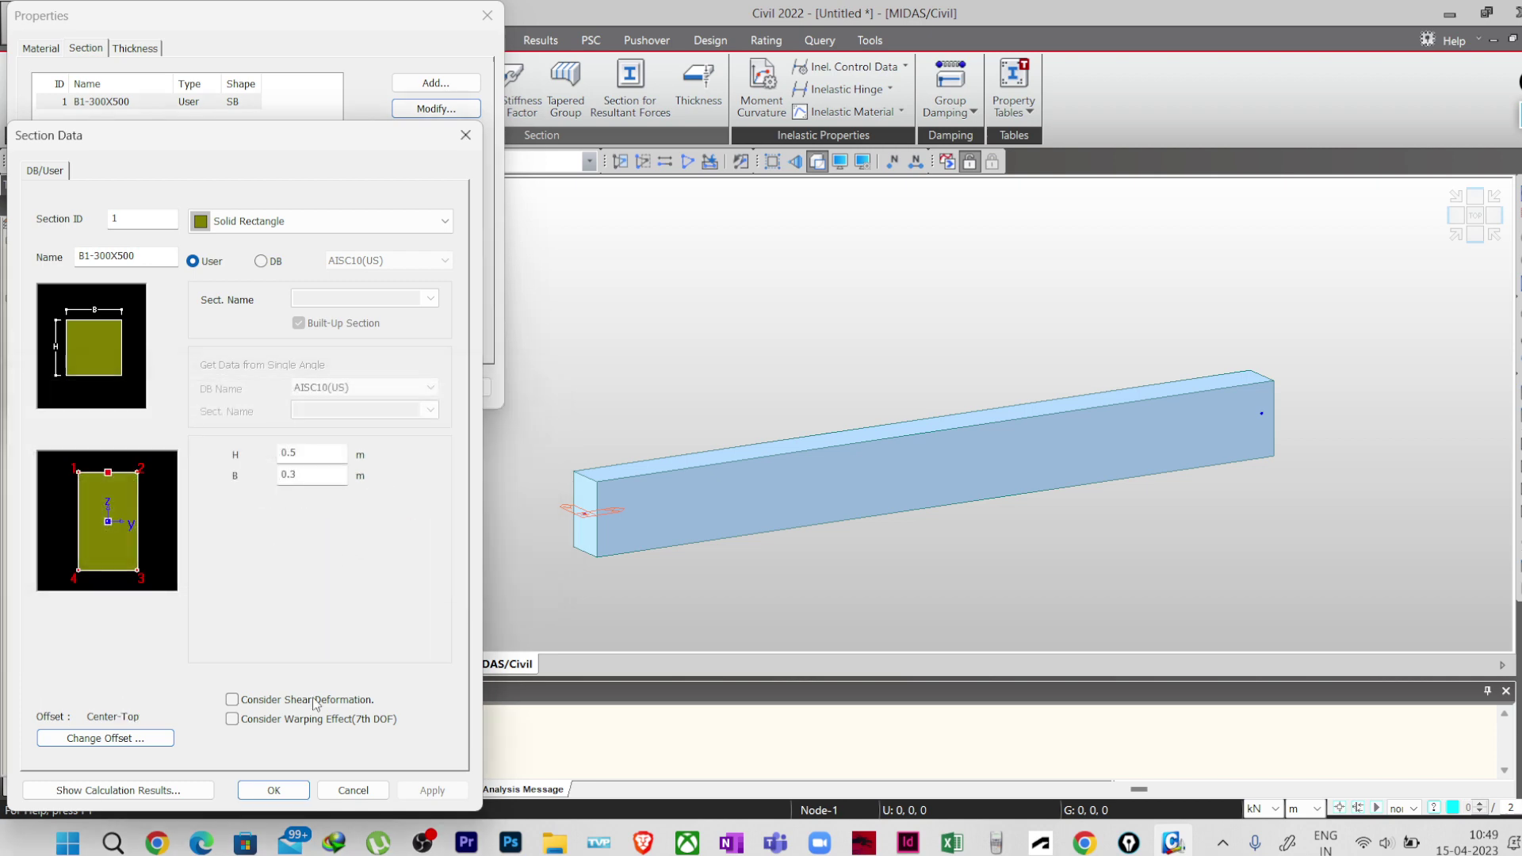
{"action": "left_click", "coordinate": [274, 790]}
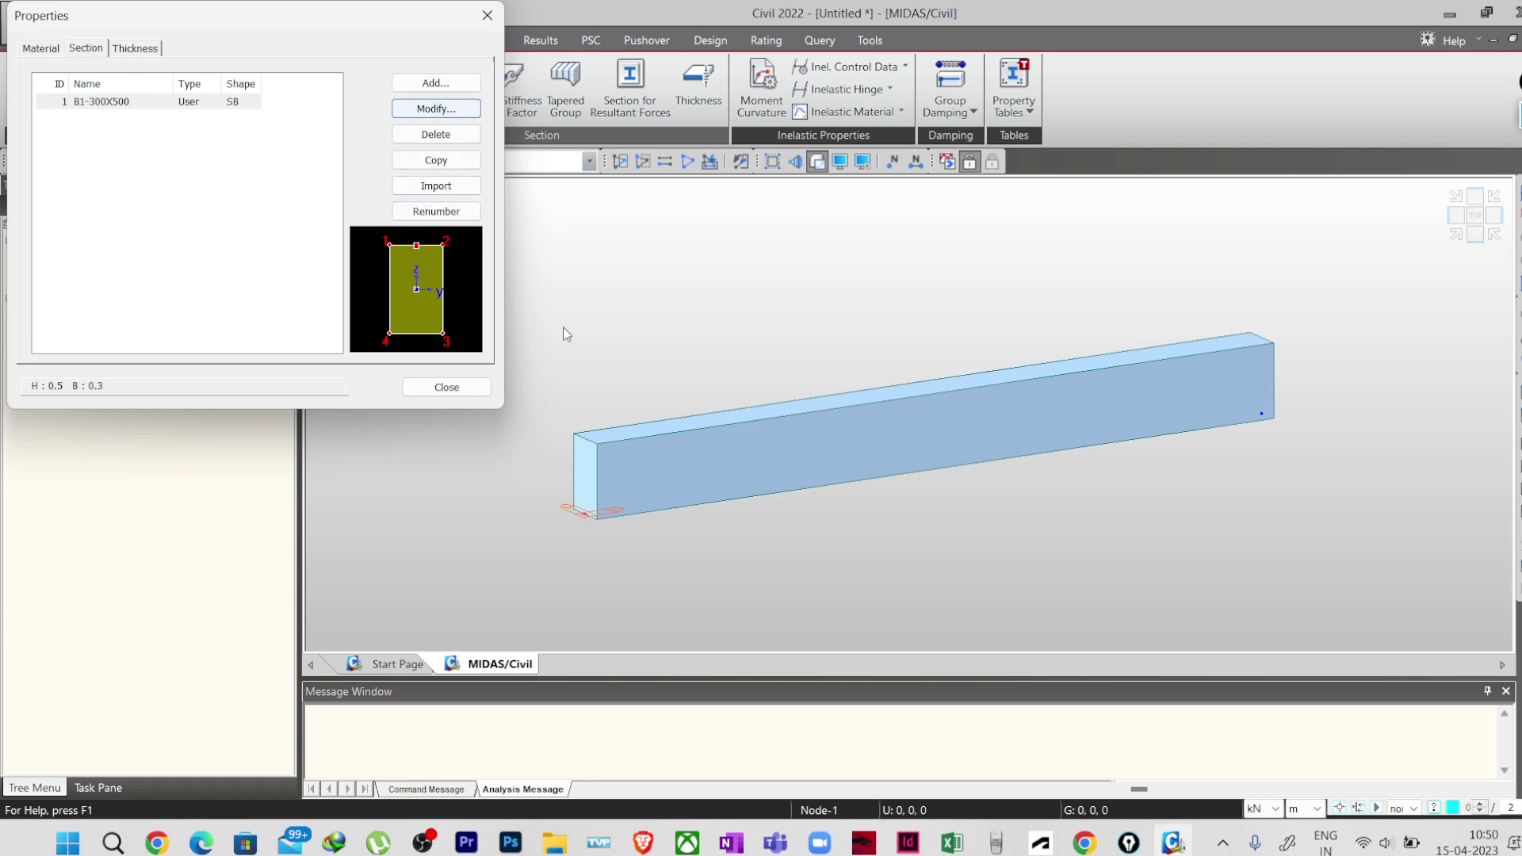
- Change the offset of section B1-300X500 to Center-Bottom and inspect the node location at the beam's end
{"action": "left_click", "coordinate": [426, 117]}
{"action": "left_click", "coordinate": [143, 735]}
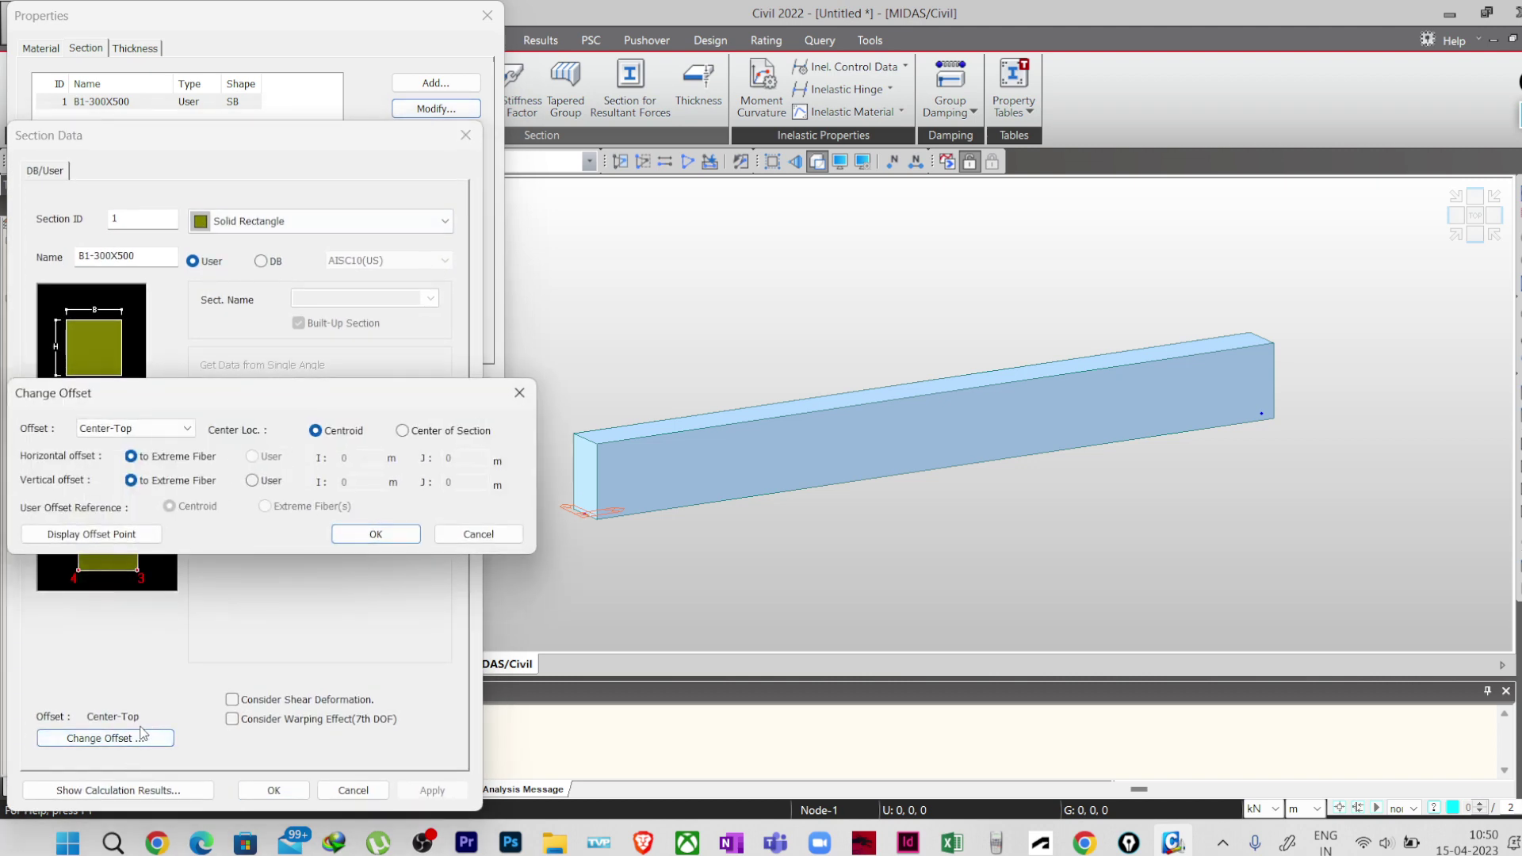
{"action": "left_click", "coordinate": [154, 429]}
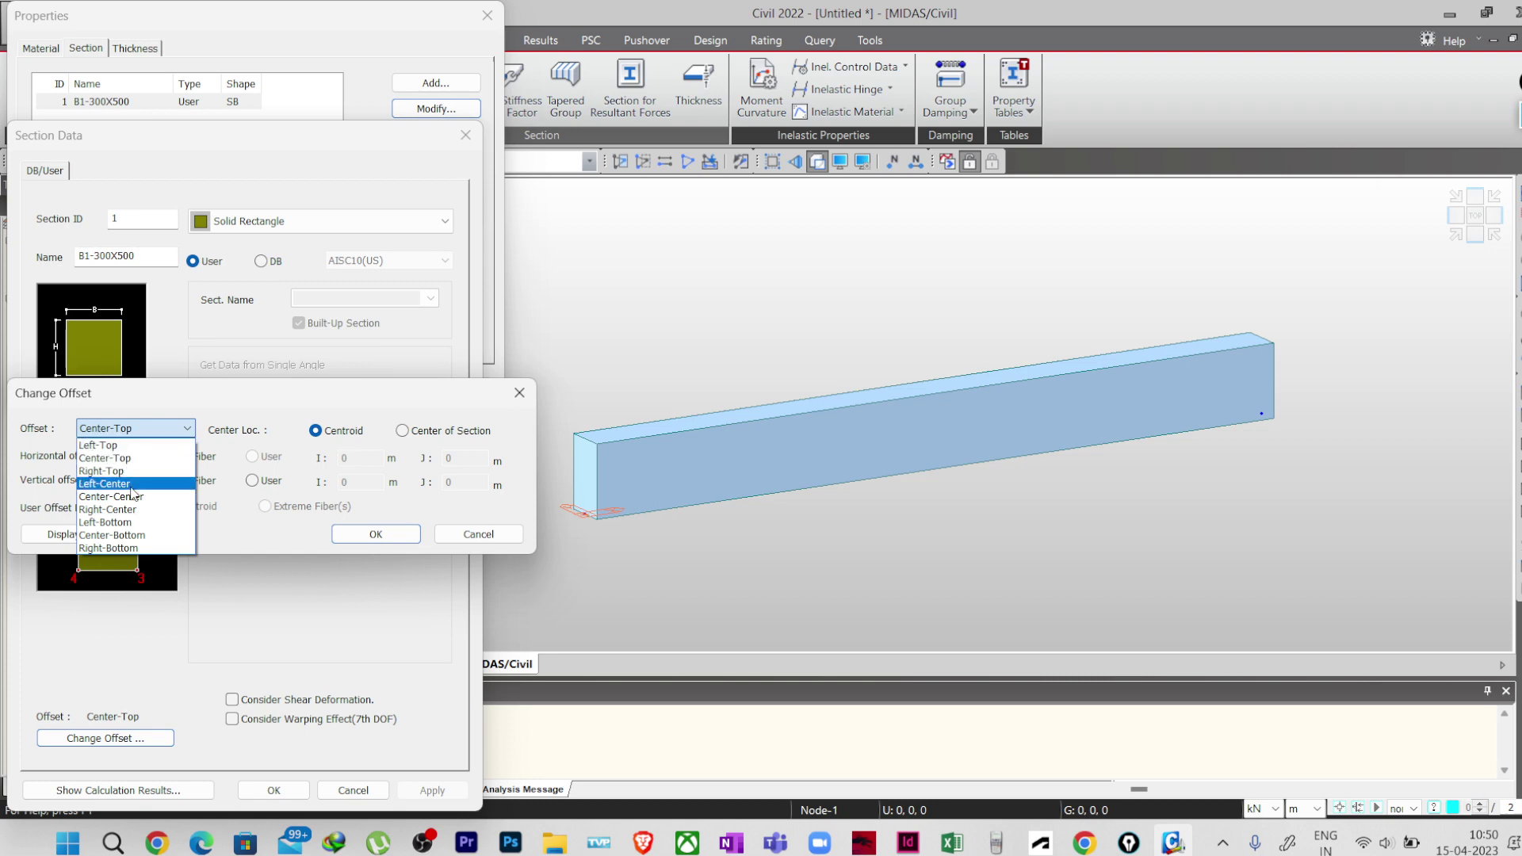
{"action": "left_click", "coordinate": [141, 536]}
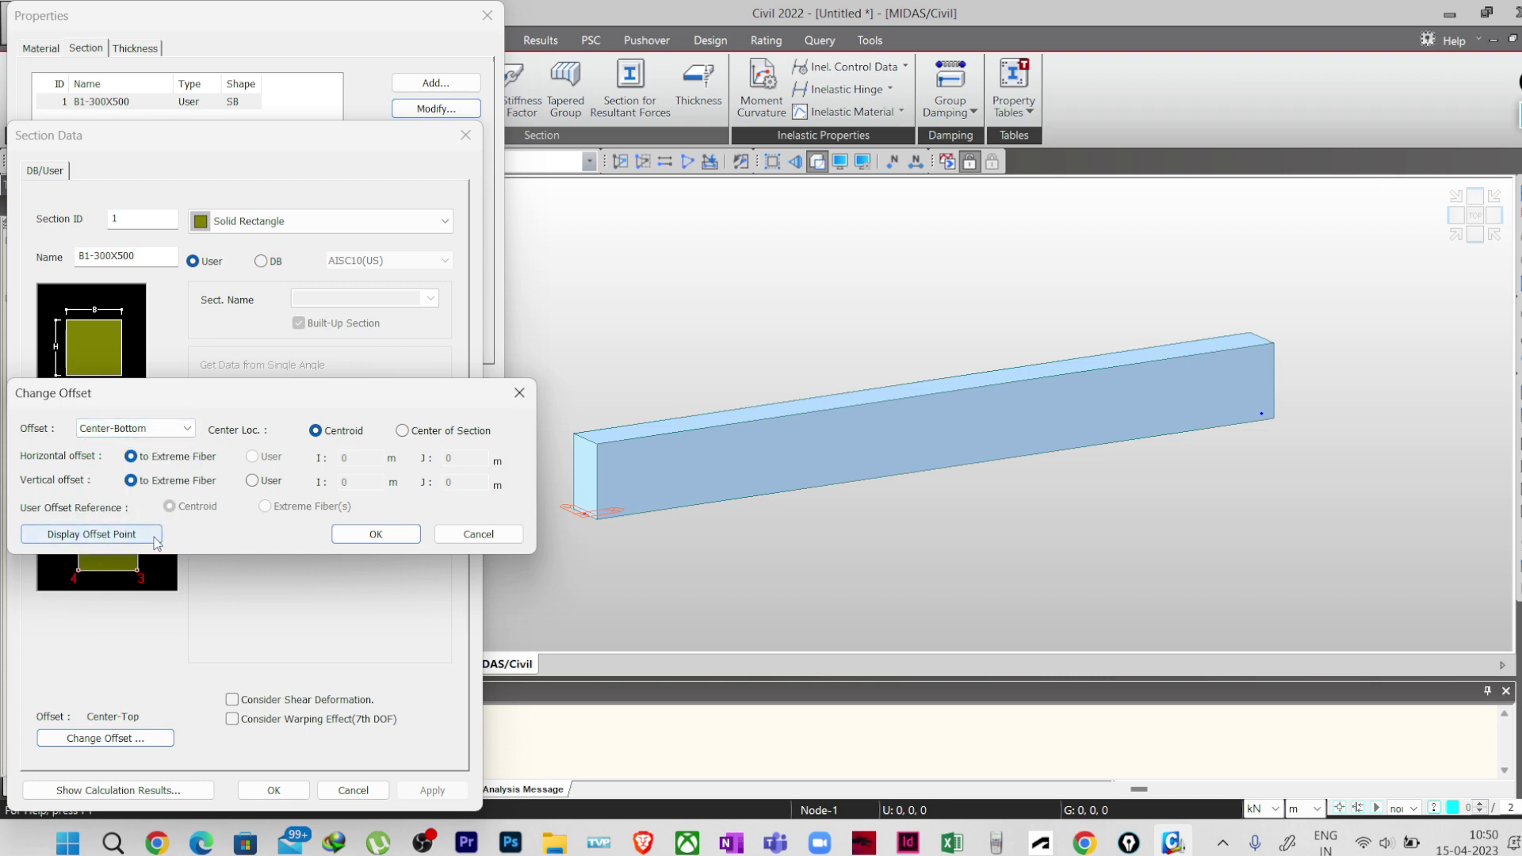
{"action": "left_click", "coordinate": [365, 536]}
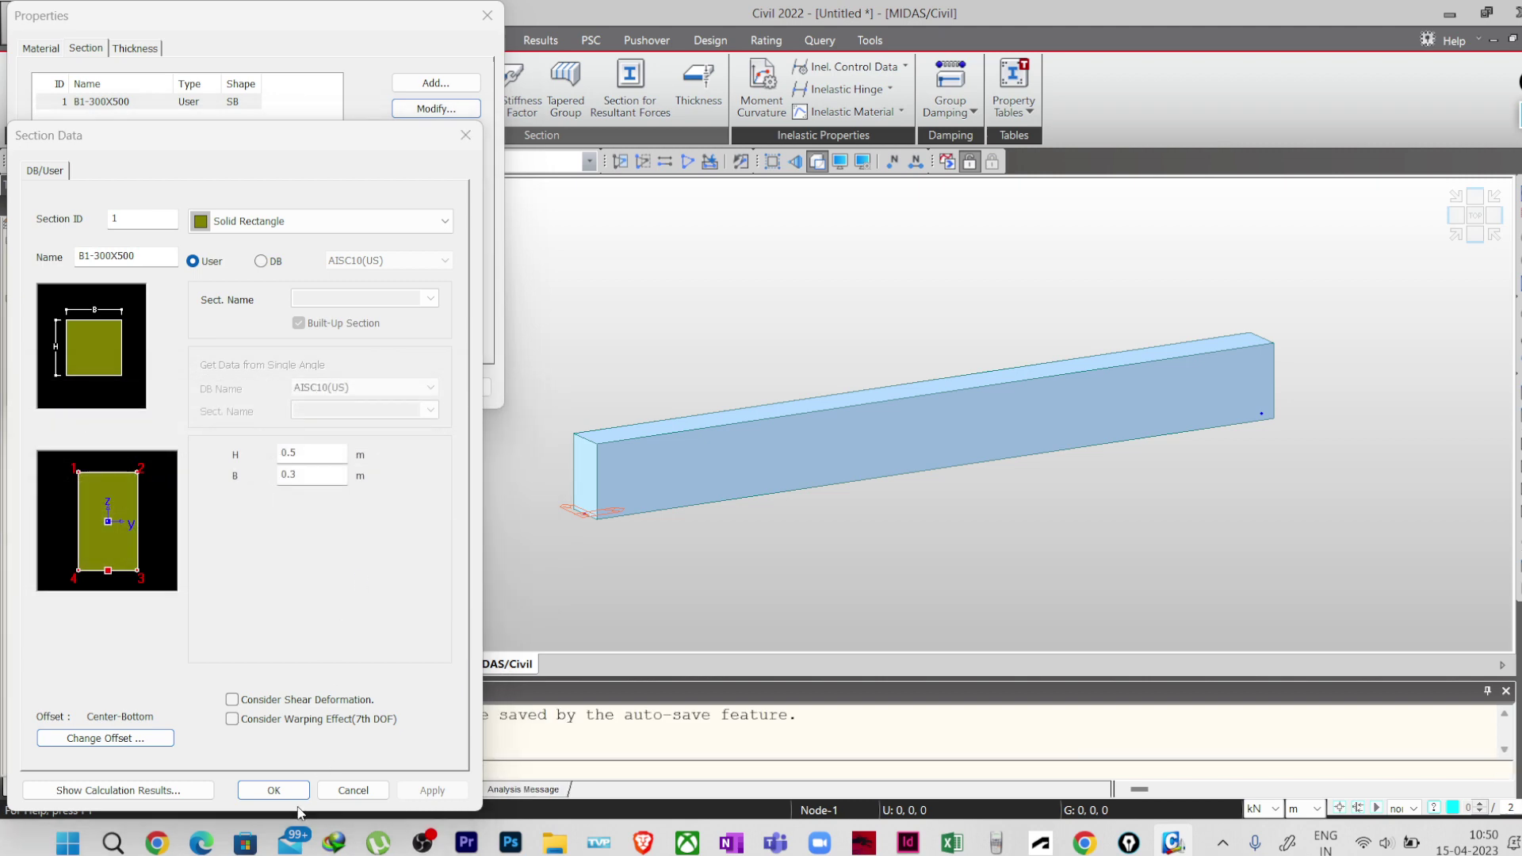
{"action": "left_click", "coordinate": [692, 655]}
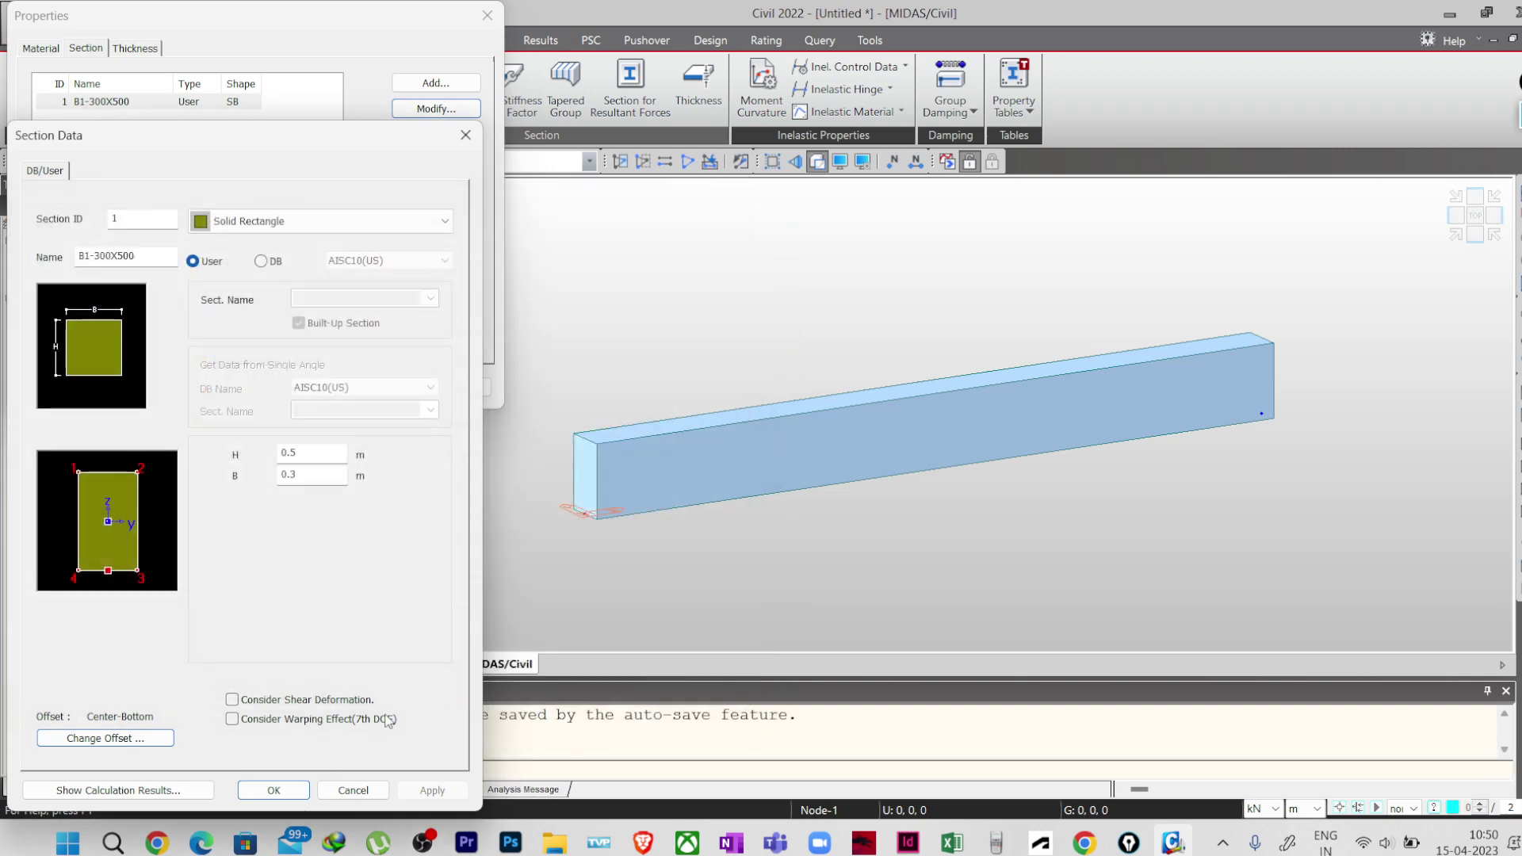
{"action": "left_click", "coordinate": [281, 789]}
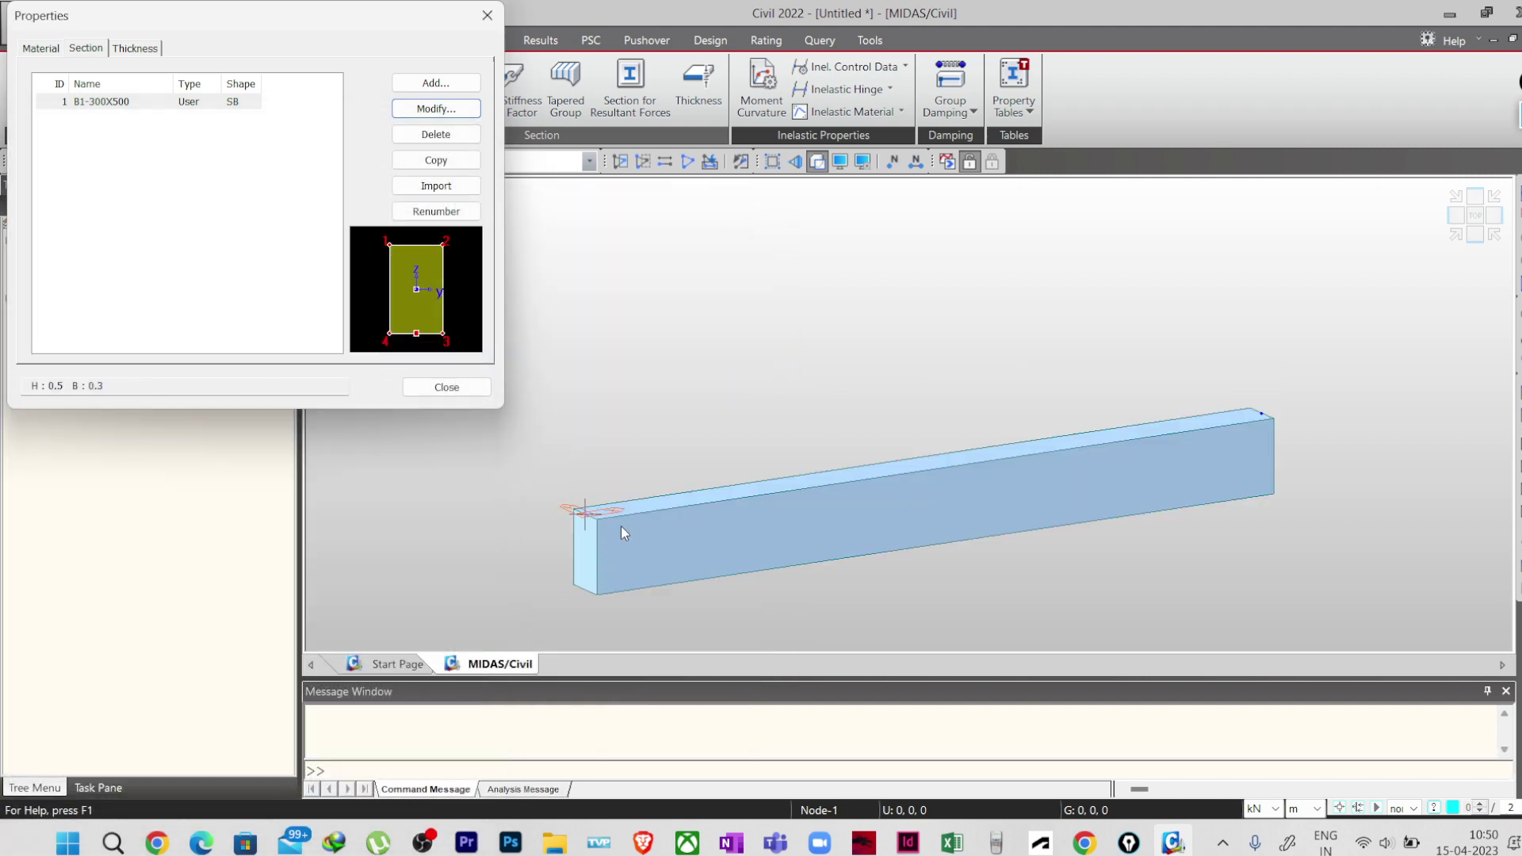
{"action": "middle_click_drag", "start_coordinate": [620, 526], "coordinate": [681, 414]}
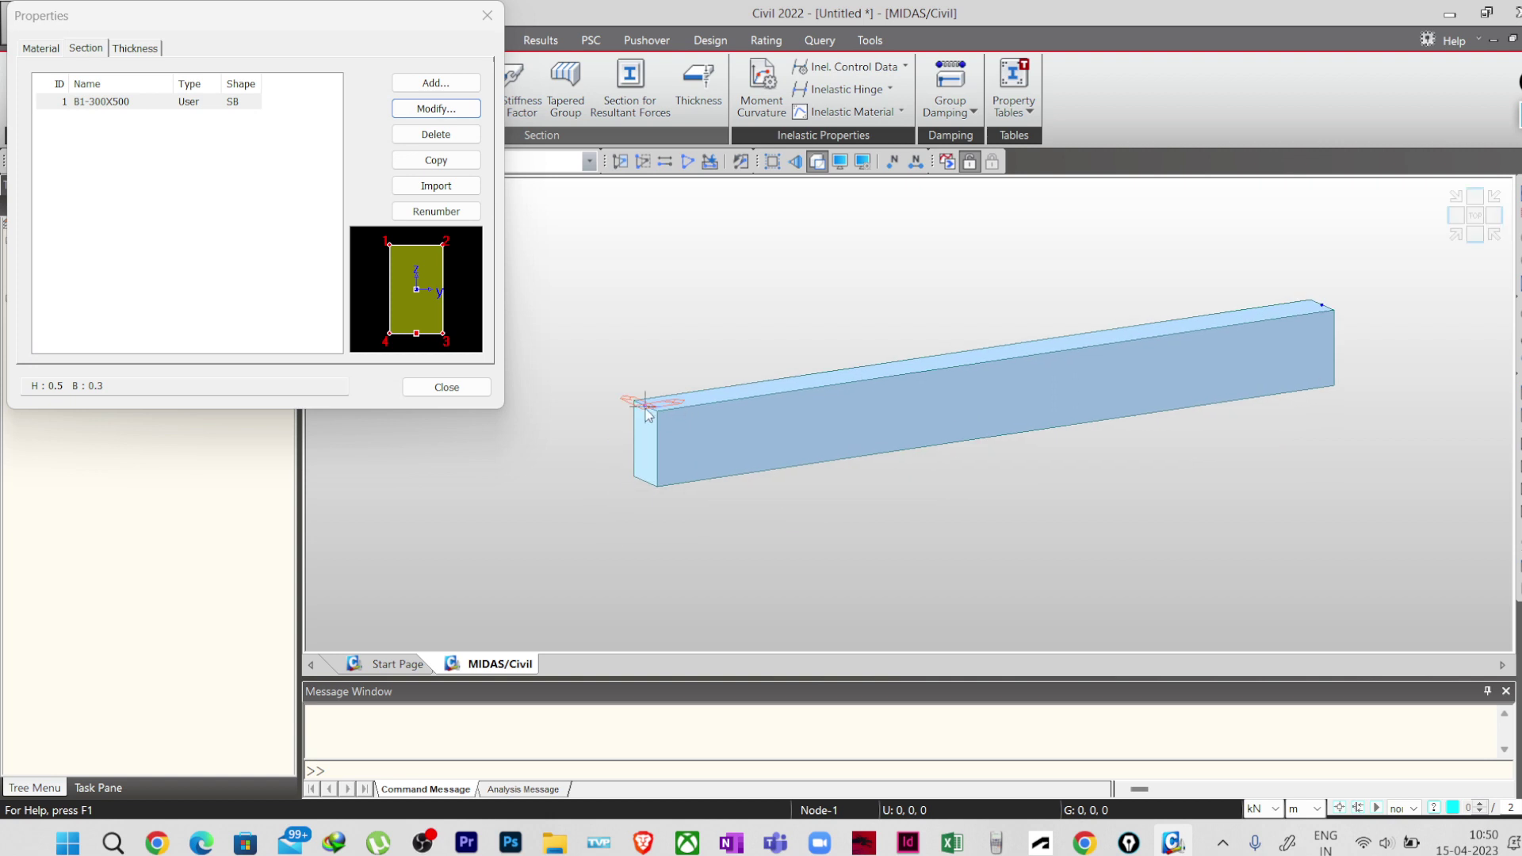
{"action": "mouse_move", "coordinate": [648, 415]}
{"action": "middle_click_drag", "start_coordinate": [568, 476], "coordinate": [555, 515]}
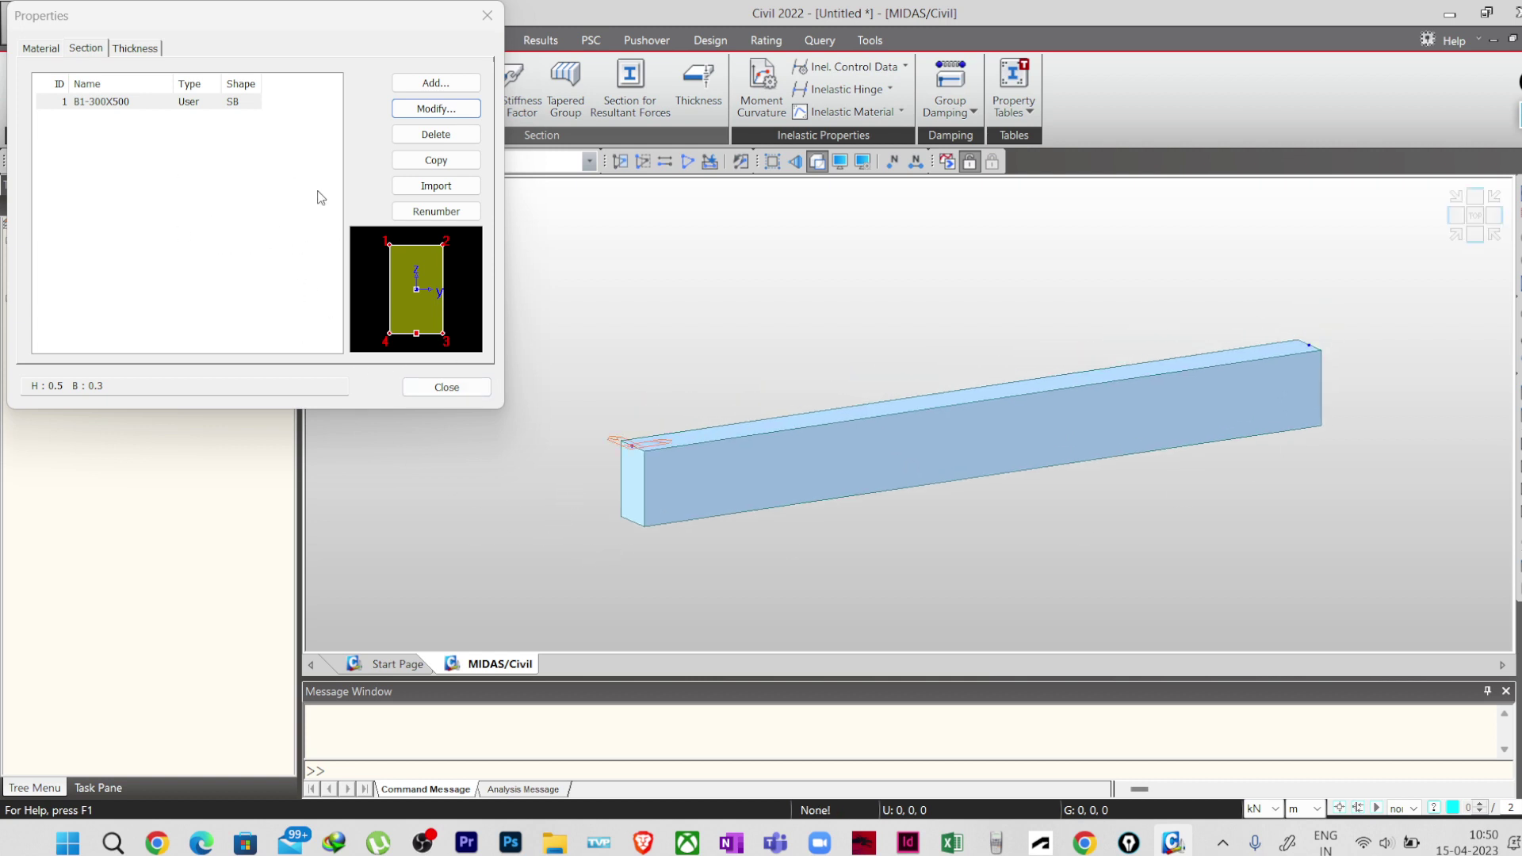
- Set the offset of section B1-300X500 back to Center-Center and close the section properties
{"action": "left_click", "coordinate": [436, 109]}
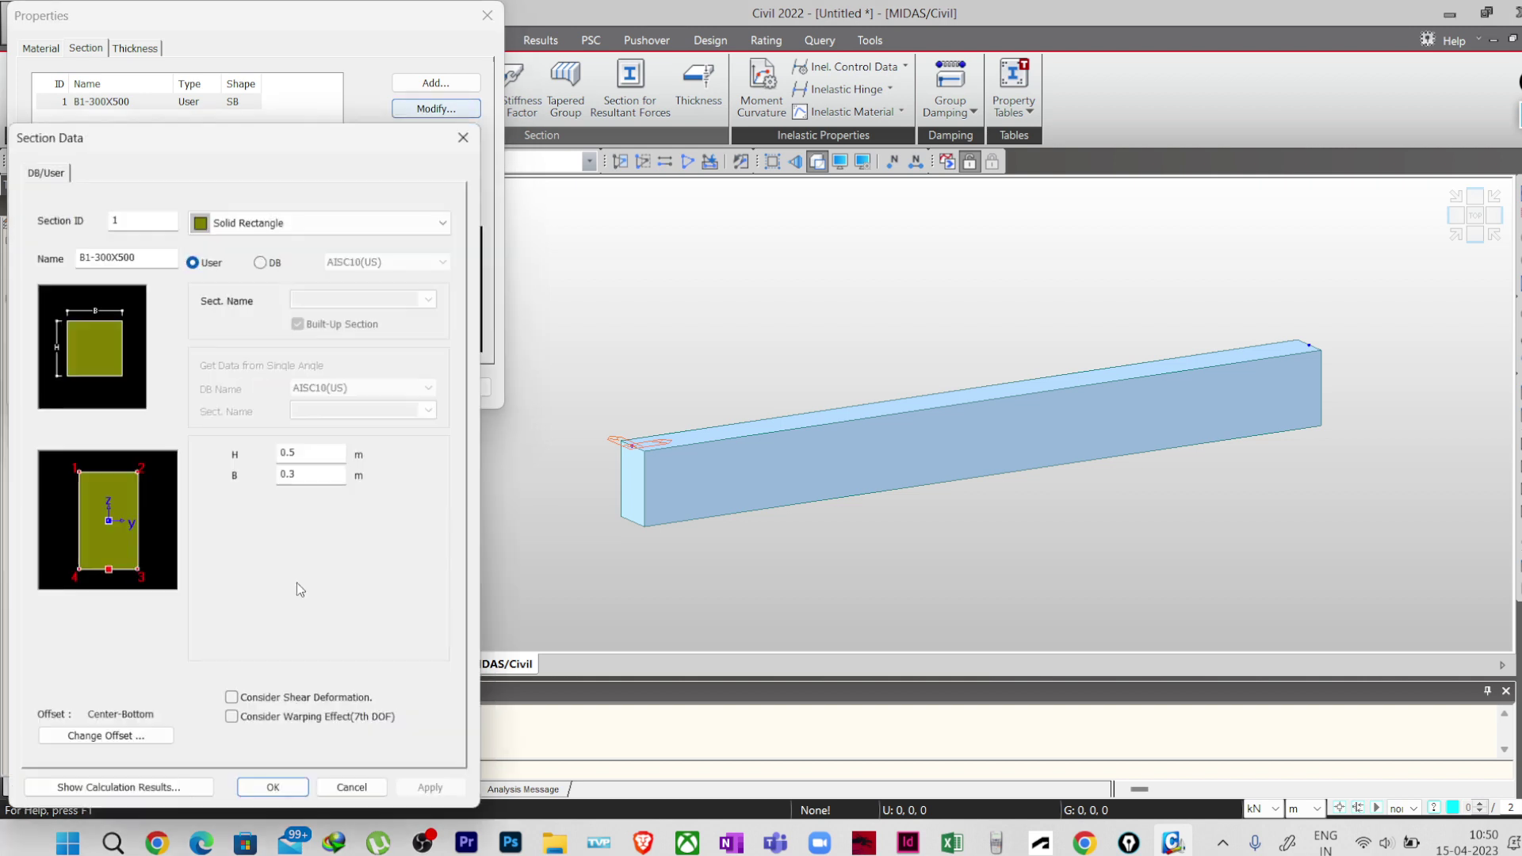
{"action": "left_click", "coordinate": [75, 741]}
{"action": "left_click", "coordinate": [151, 429]}
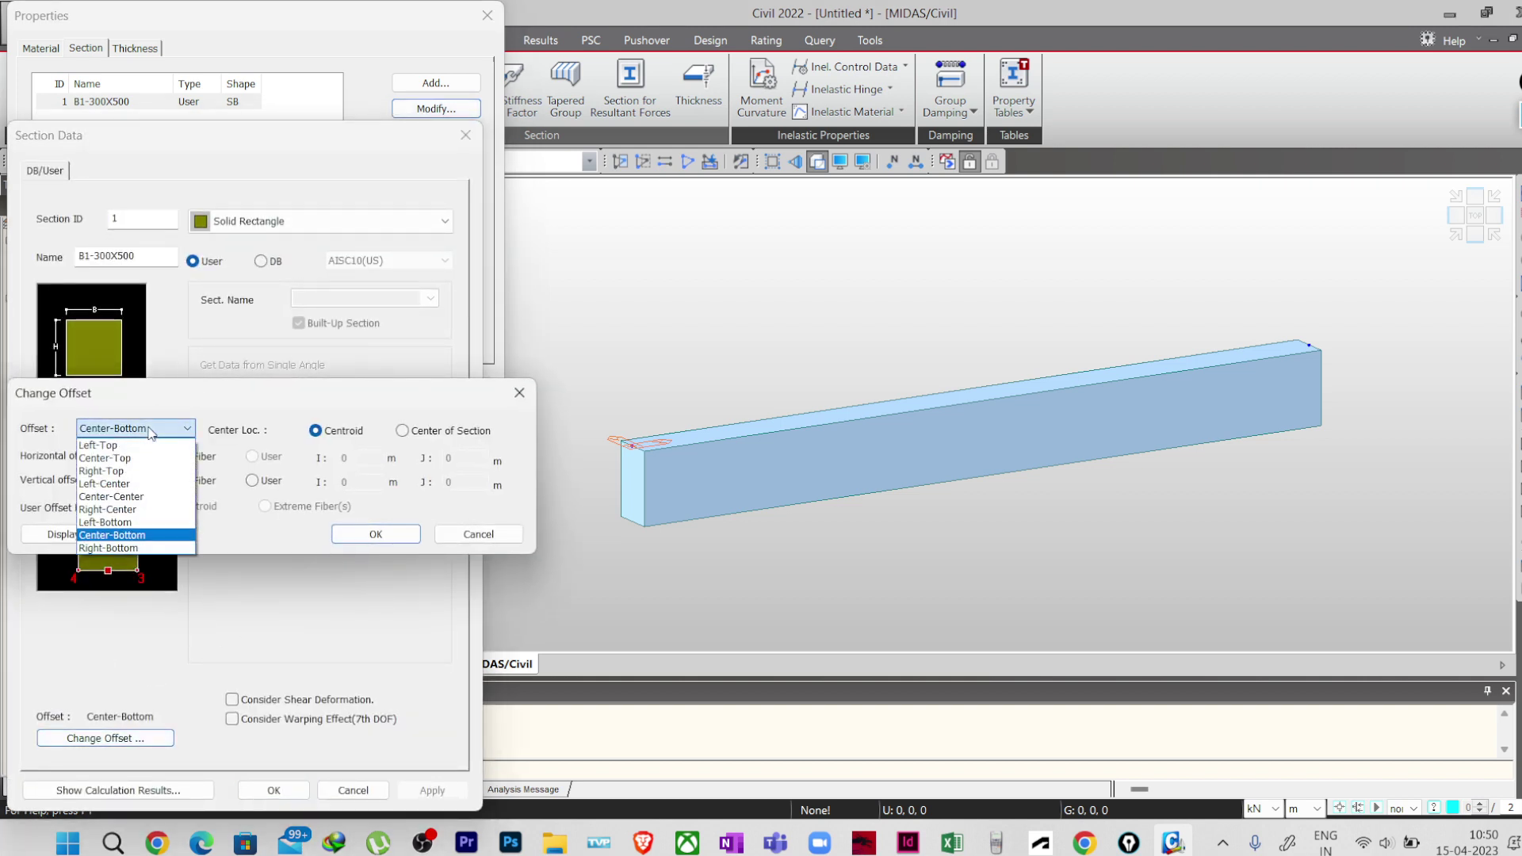
{"action": "left_click", "coordinate": [111, 497]}
{"action": "left_click", "coordinate": [376, 534]}
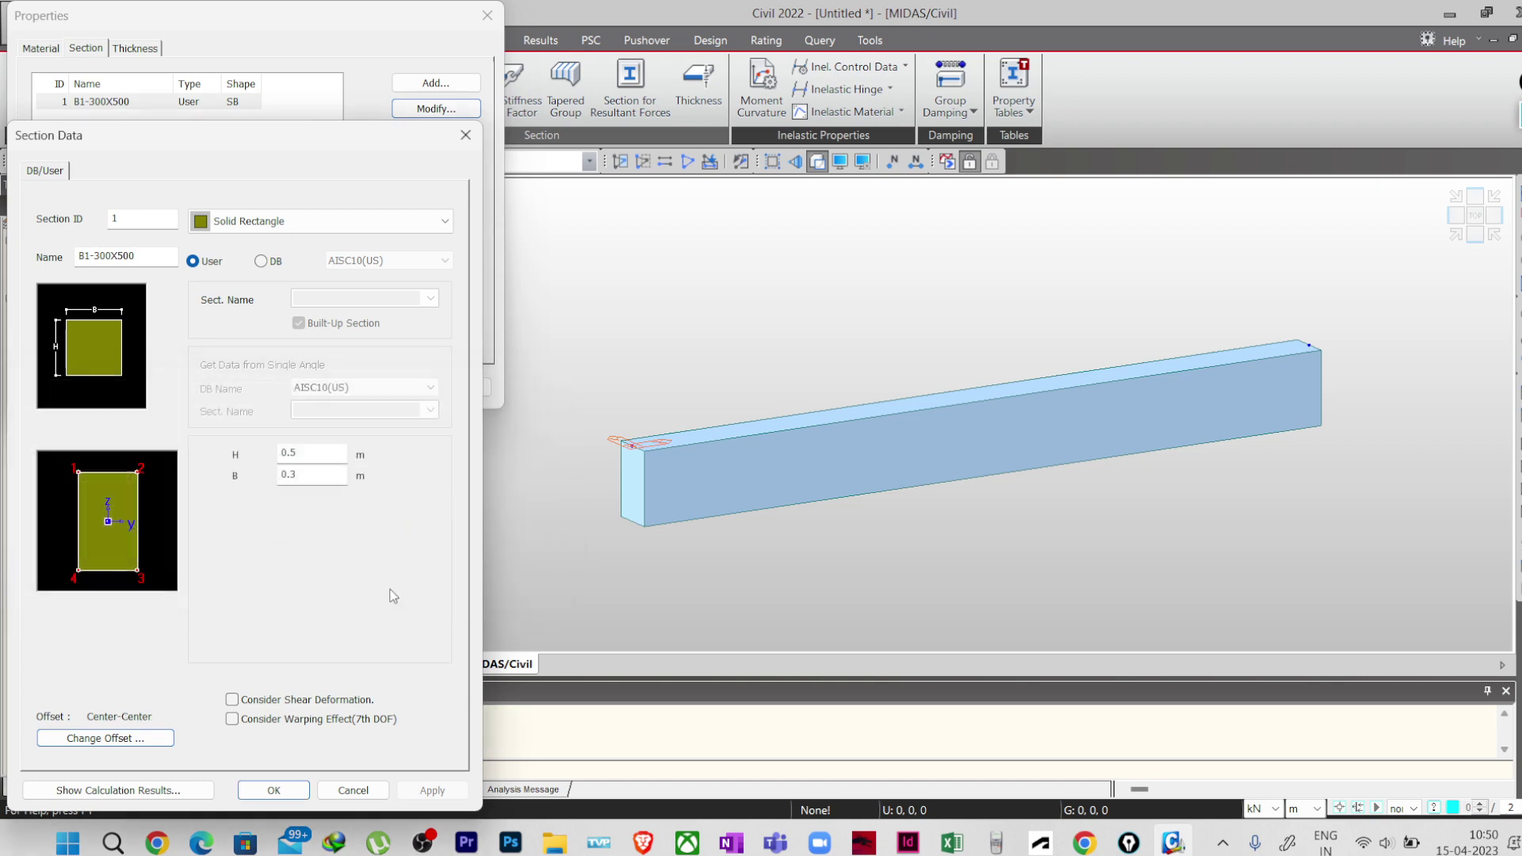
{"action": "left_click", "coordinate": [275, 788]}
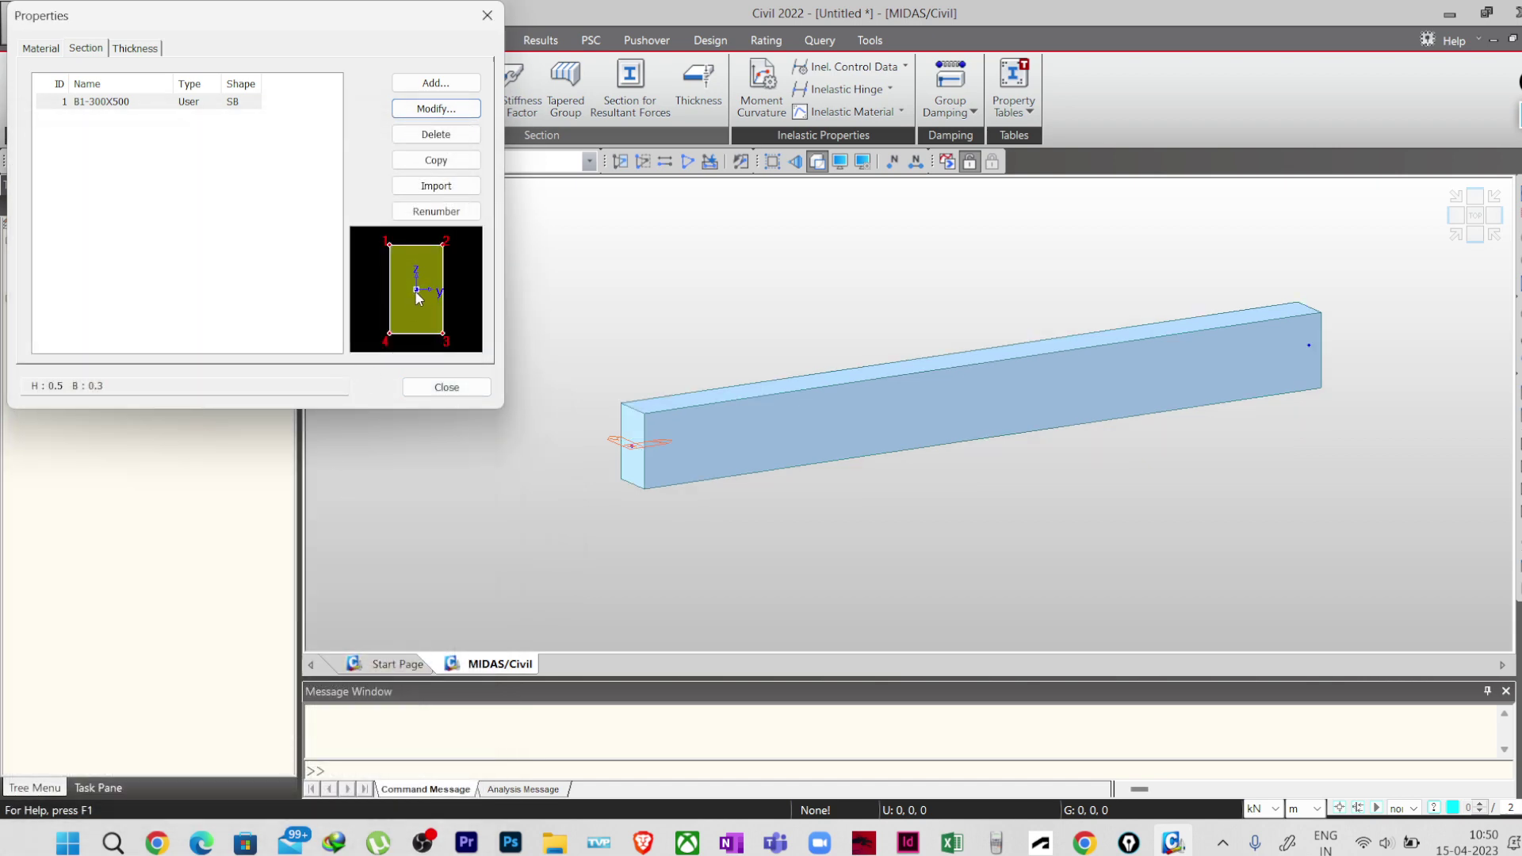
{"action": "left_click", "coordinate": [439, 388]}
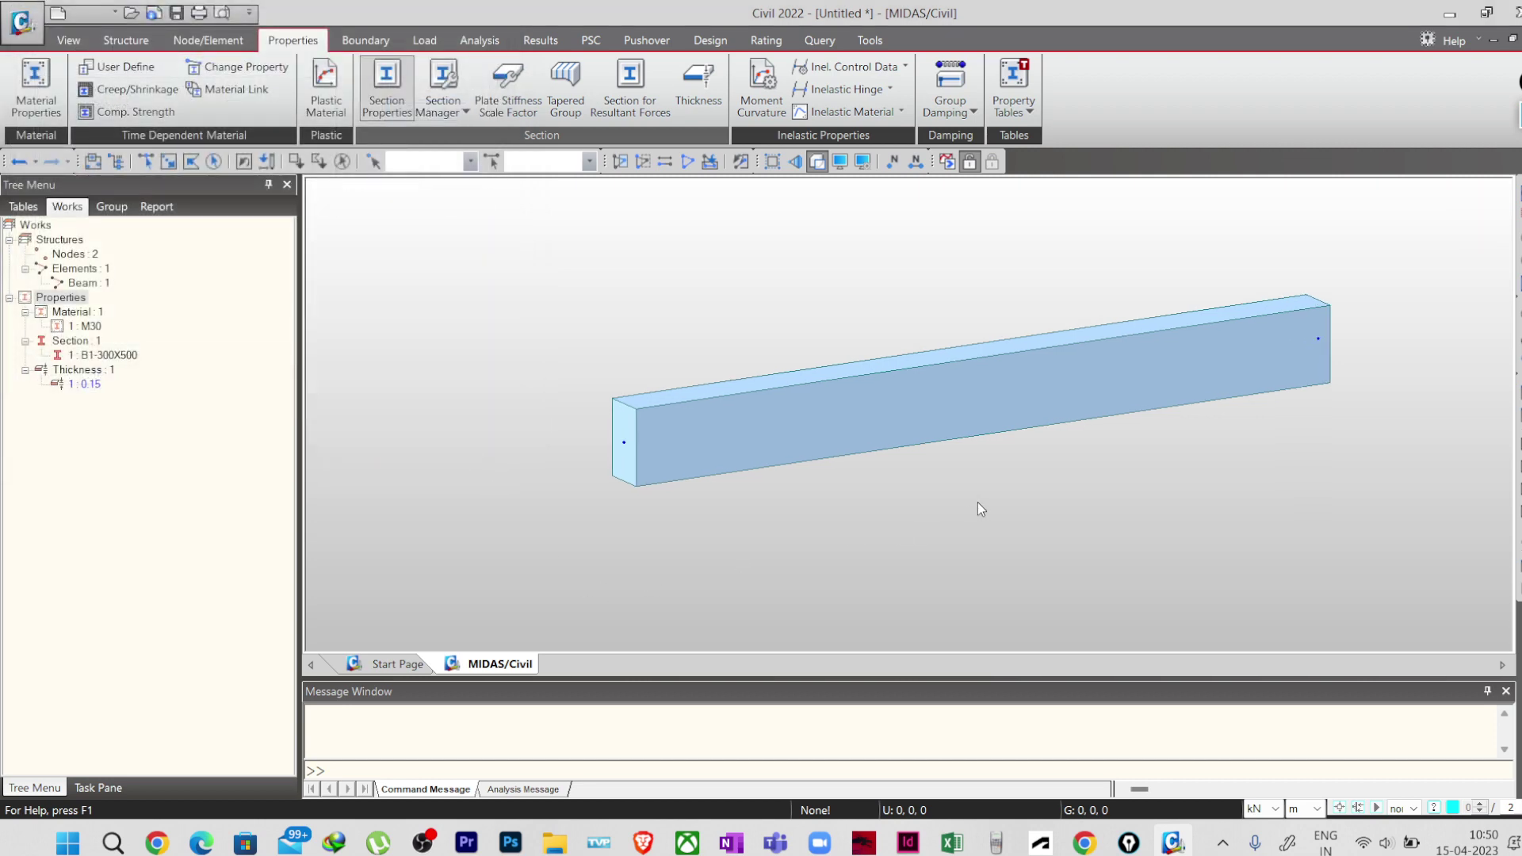
- Select the elements that use material M30 through the material's entry in the works tree
{"action": "scroll", "coordinate": [967, 501], "scroll_direction": "down", "scroll_amount": 5}
{"action": "scroll", "coordinate": [721, 415], "scroll_direction": "up", "scroll_amount": 4}
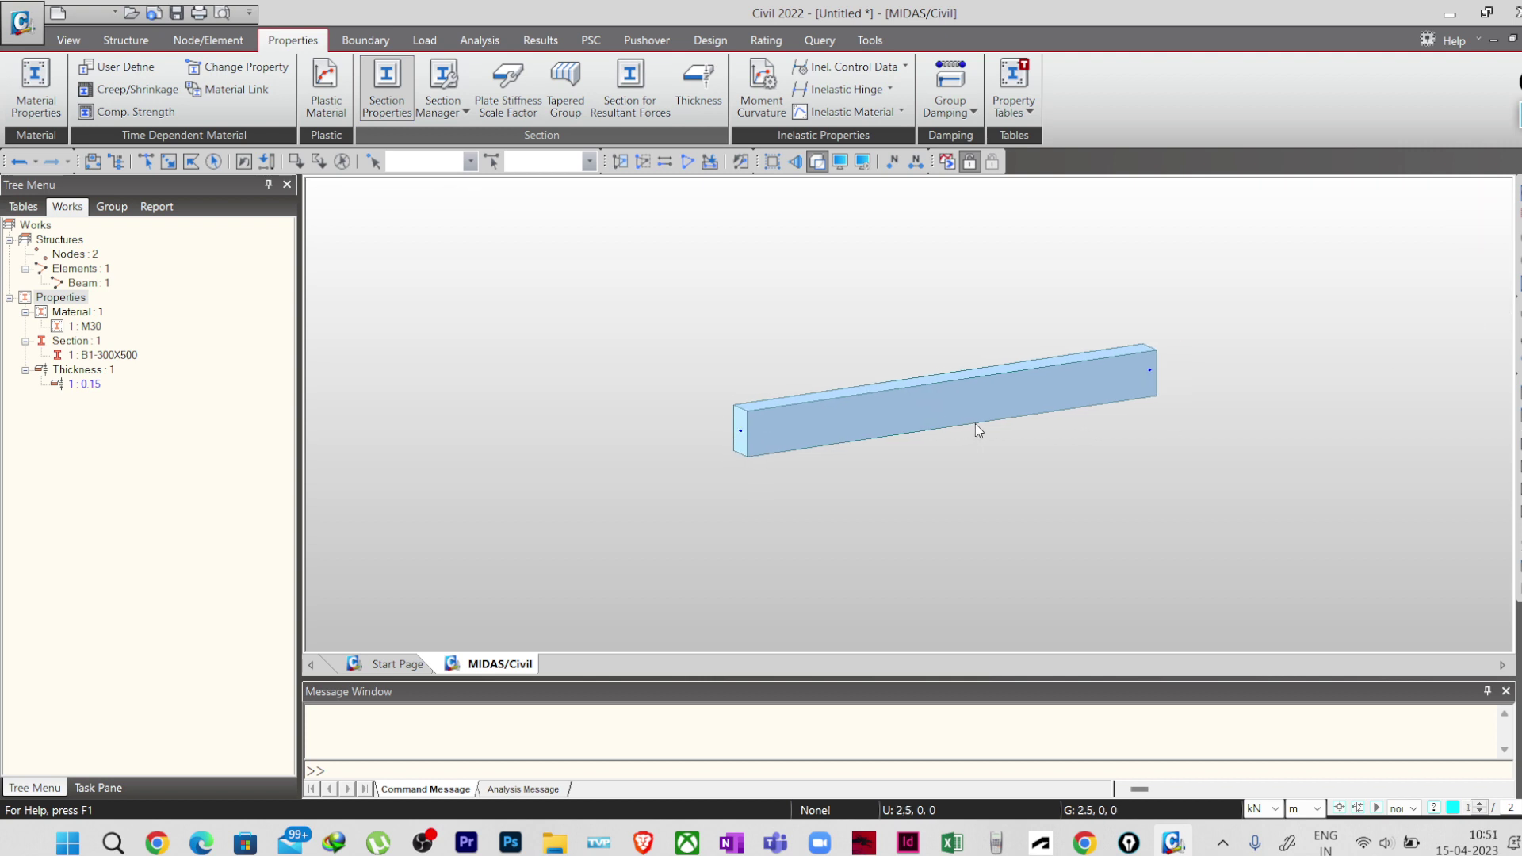
{"action": "scroll", "coordinate": [977, 430], "scroll_direction": "up", "scroll_amount": 2}
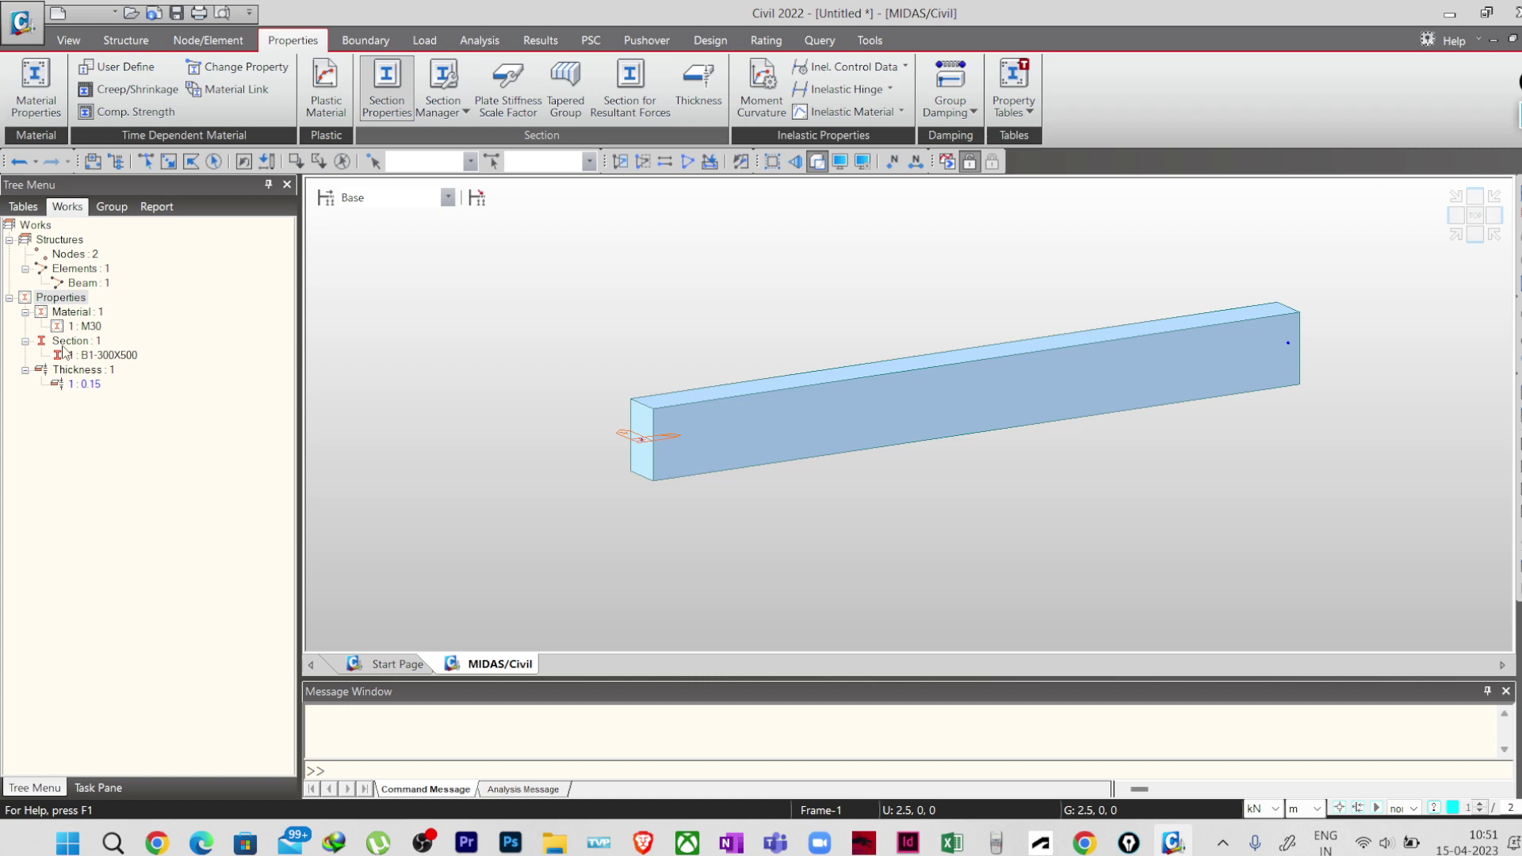
{"action": "left_click", "coordinate": [92, 328]}
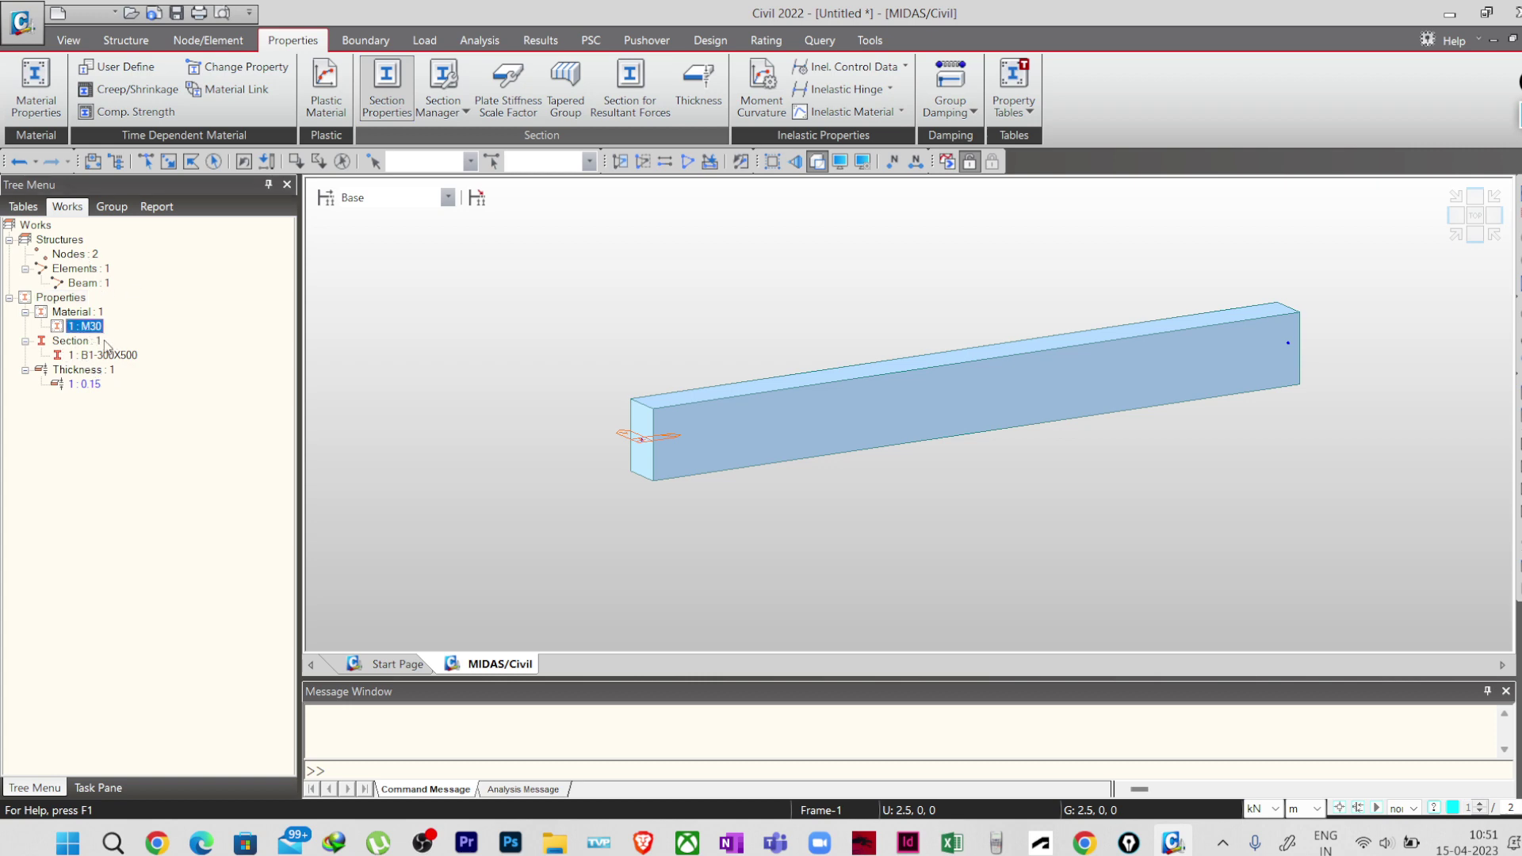
{"action": "right_click", "coordinate": [95, 329]}
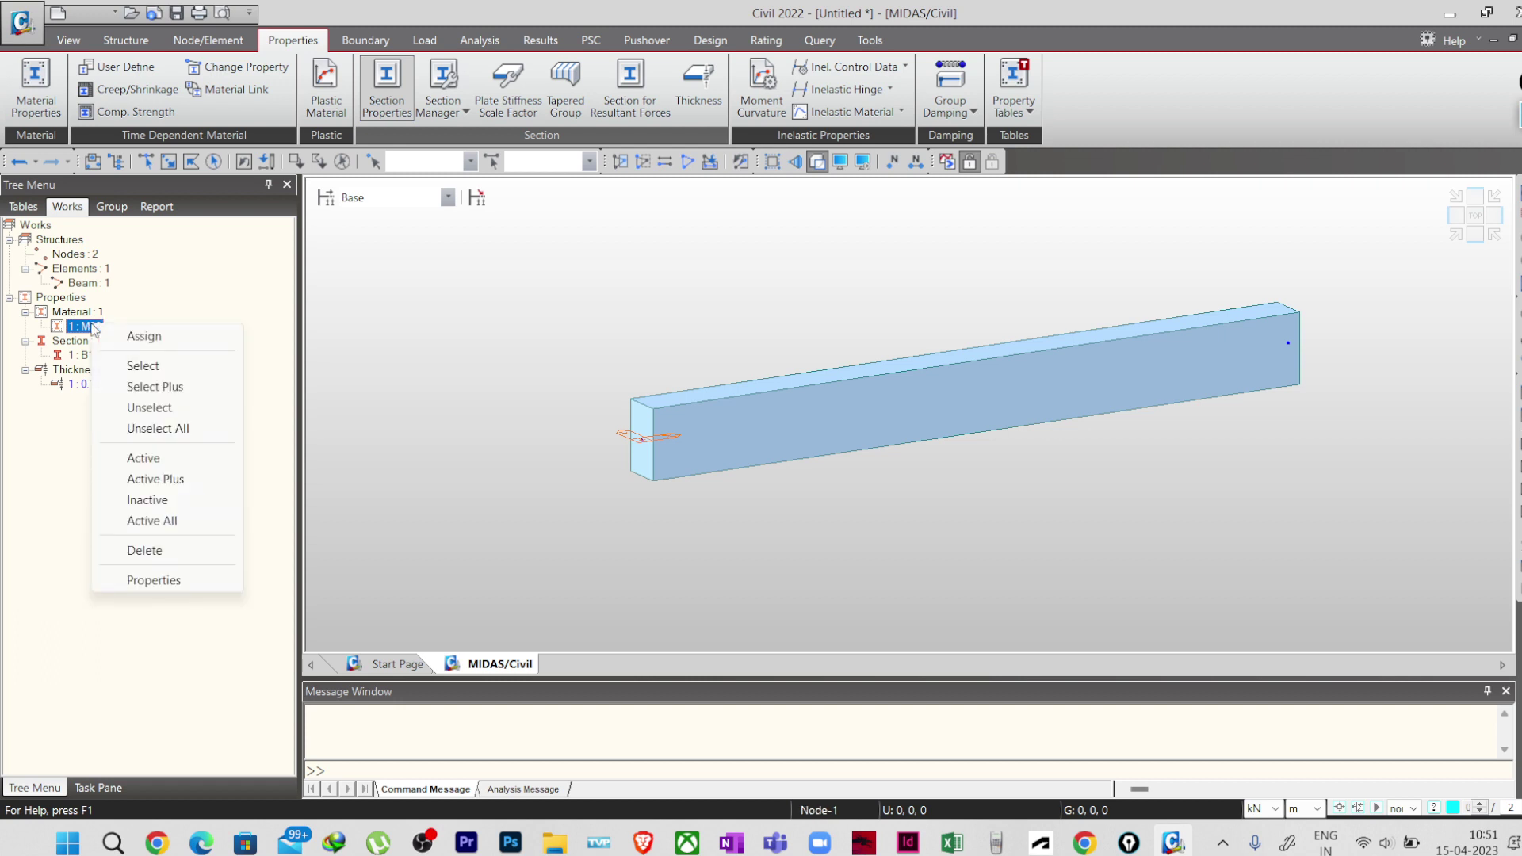
{"action": "left_click", "coordinate": [150, 369]}
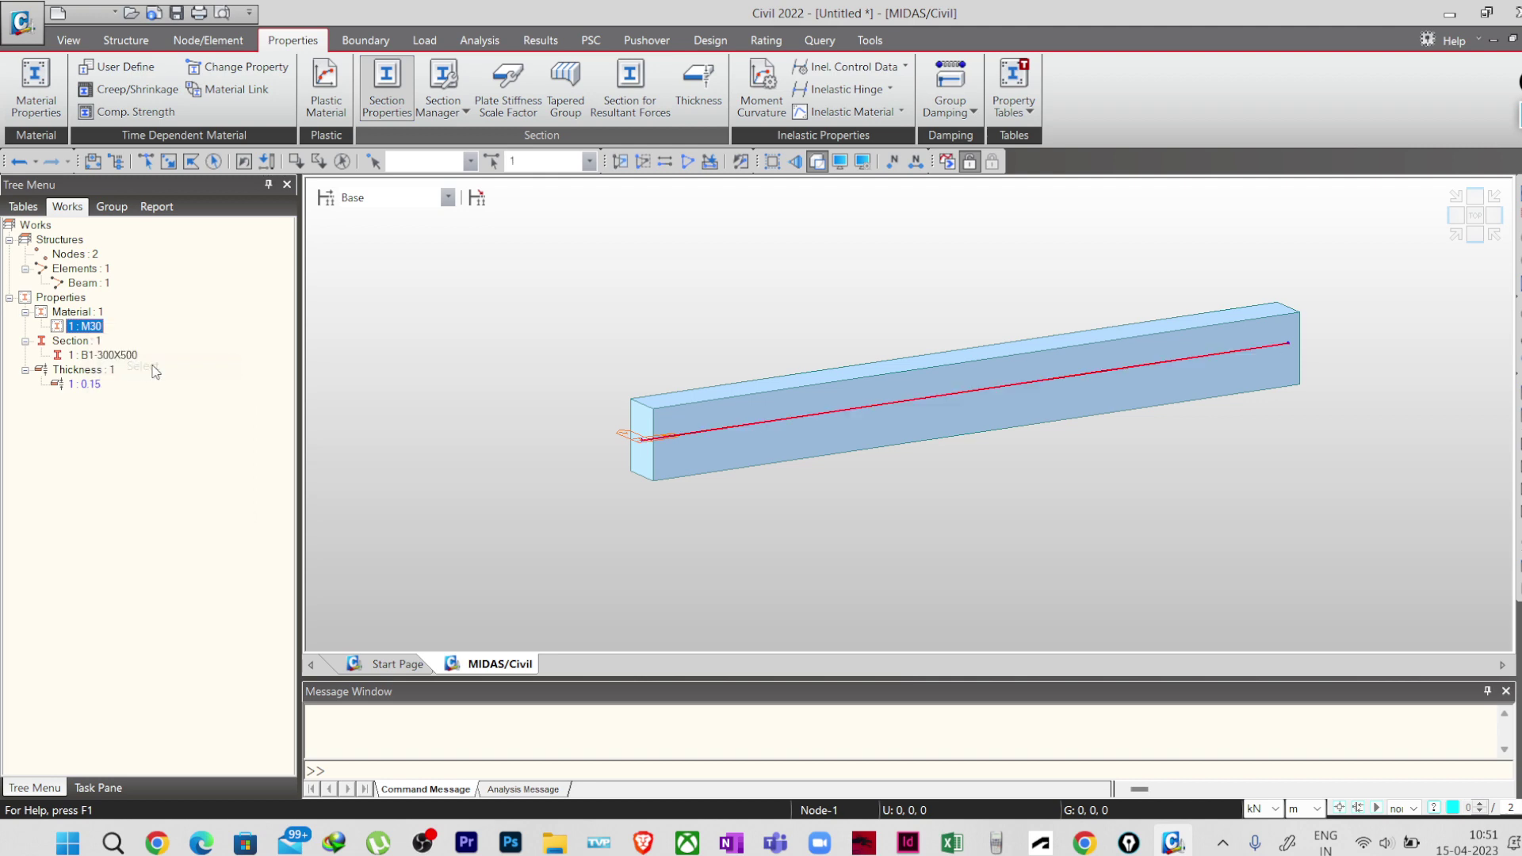